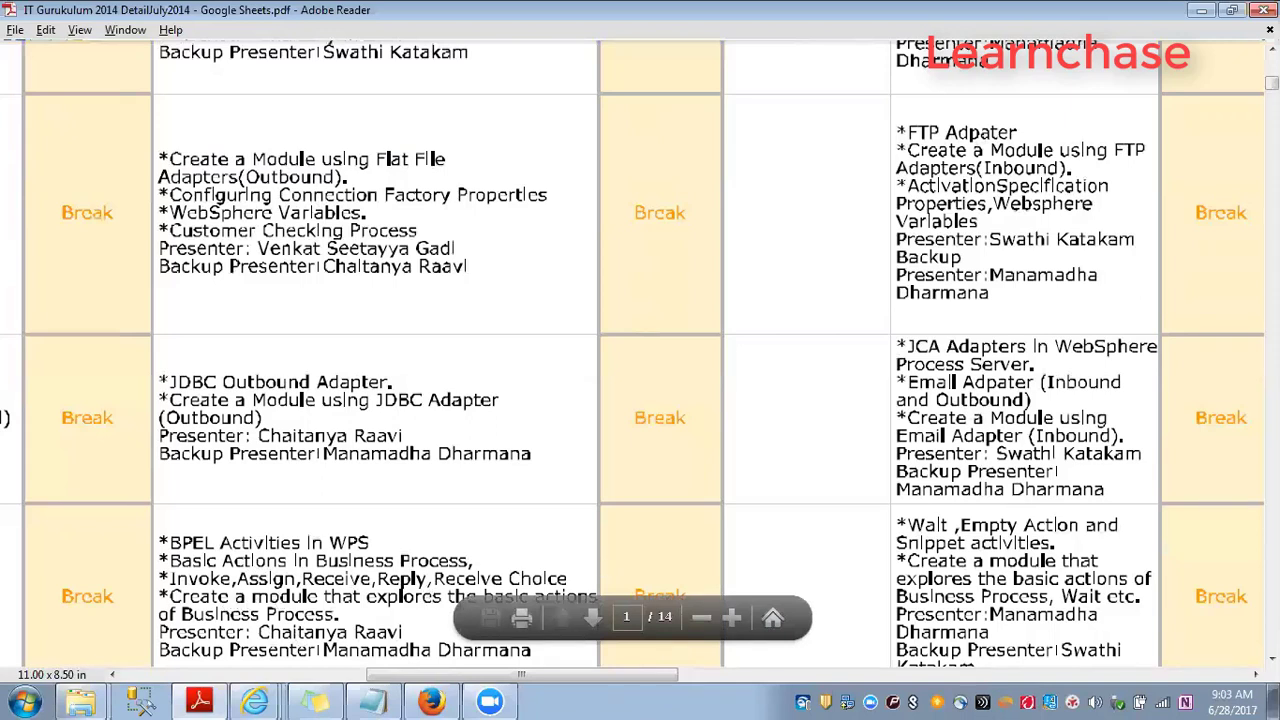
Examine the binding, adapter and BPEL session topics on page 1 of the training schedule, and minimize the PDF
scroll(400, 596, "down", 3)
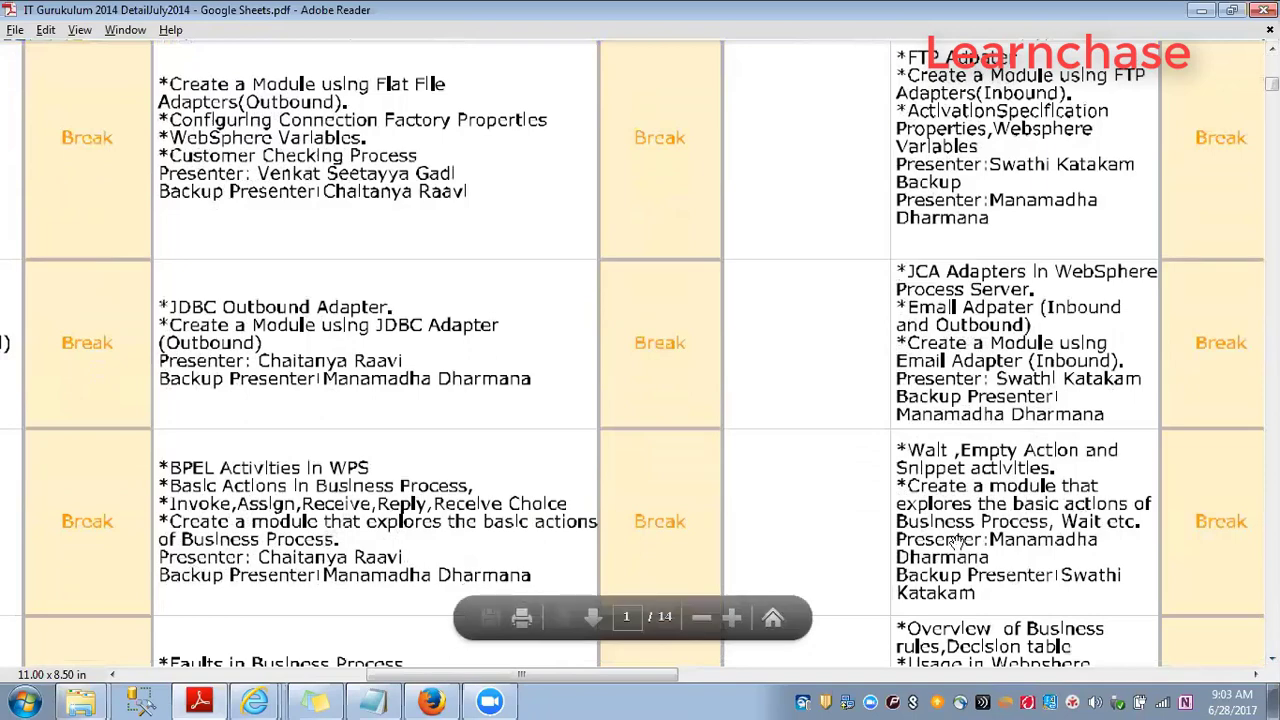
left_click(1271, 657)
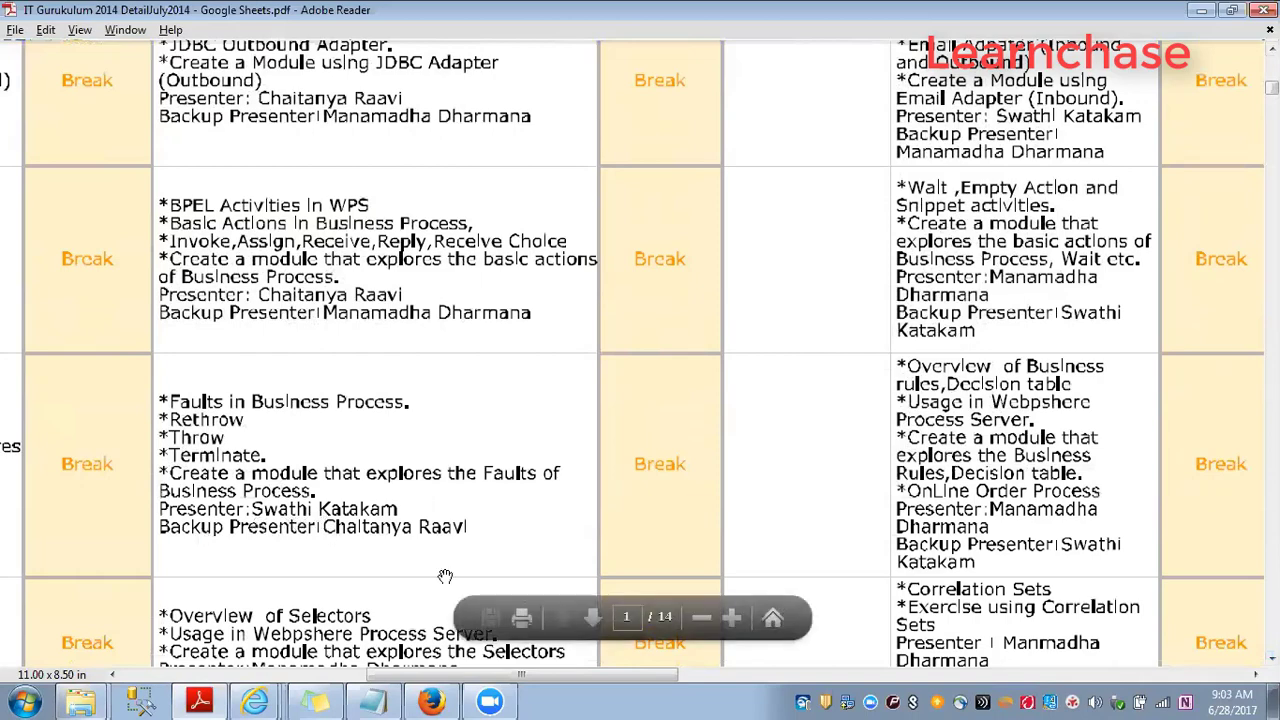
scroll(443, 577, "down", 10)
scroll(640, 350, "up", 10)
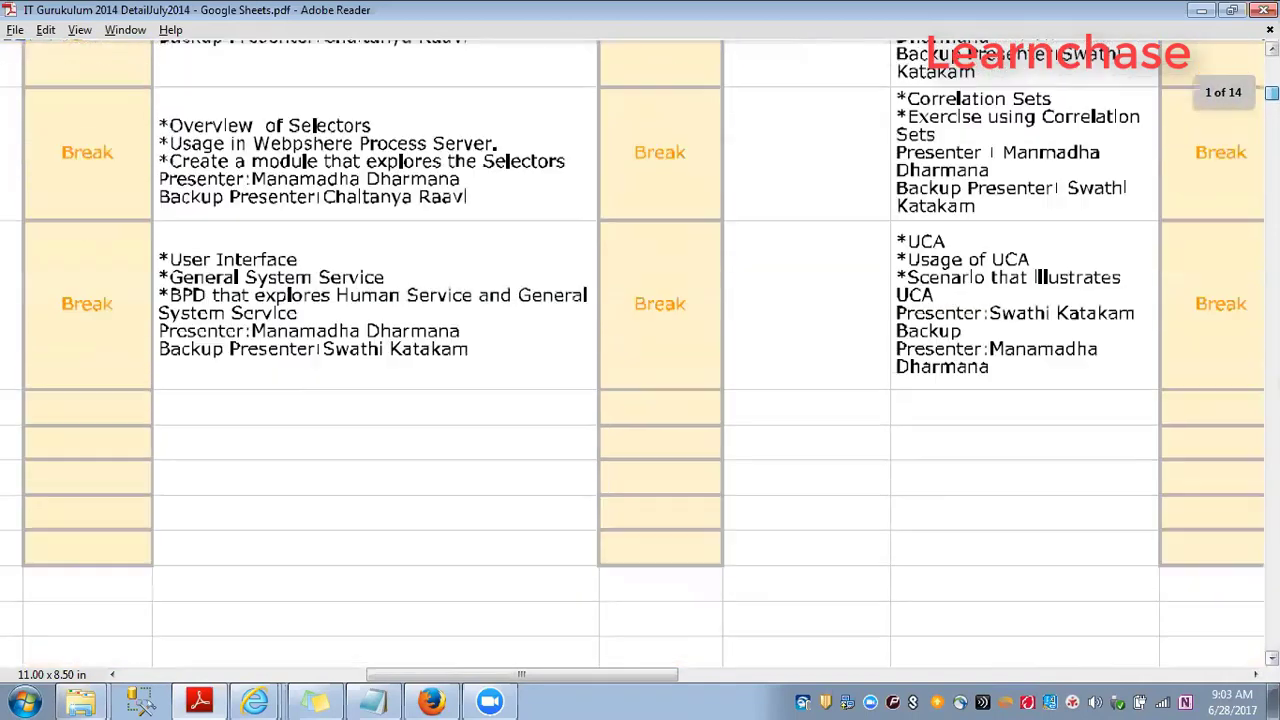
scroll(640, 350, "up", 10)
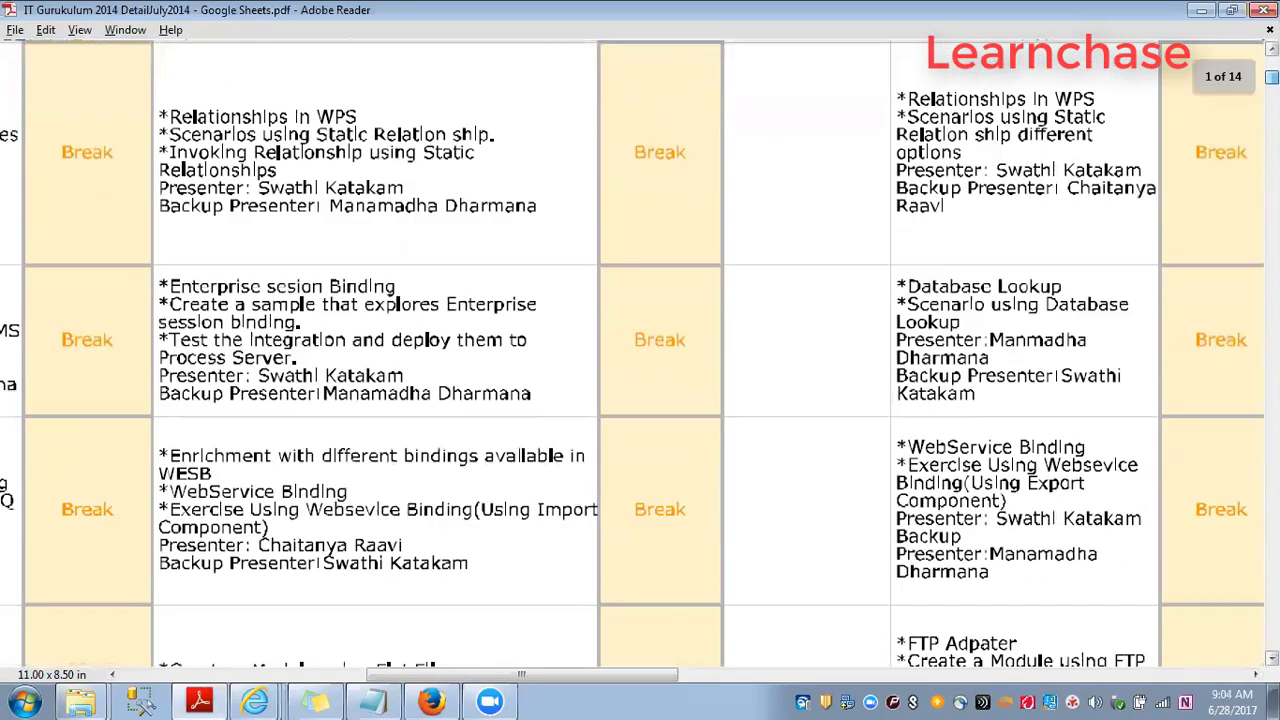
scroll(640, 354, "down", 2)
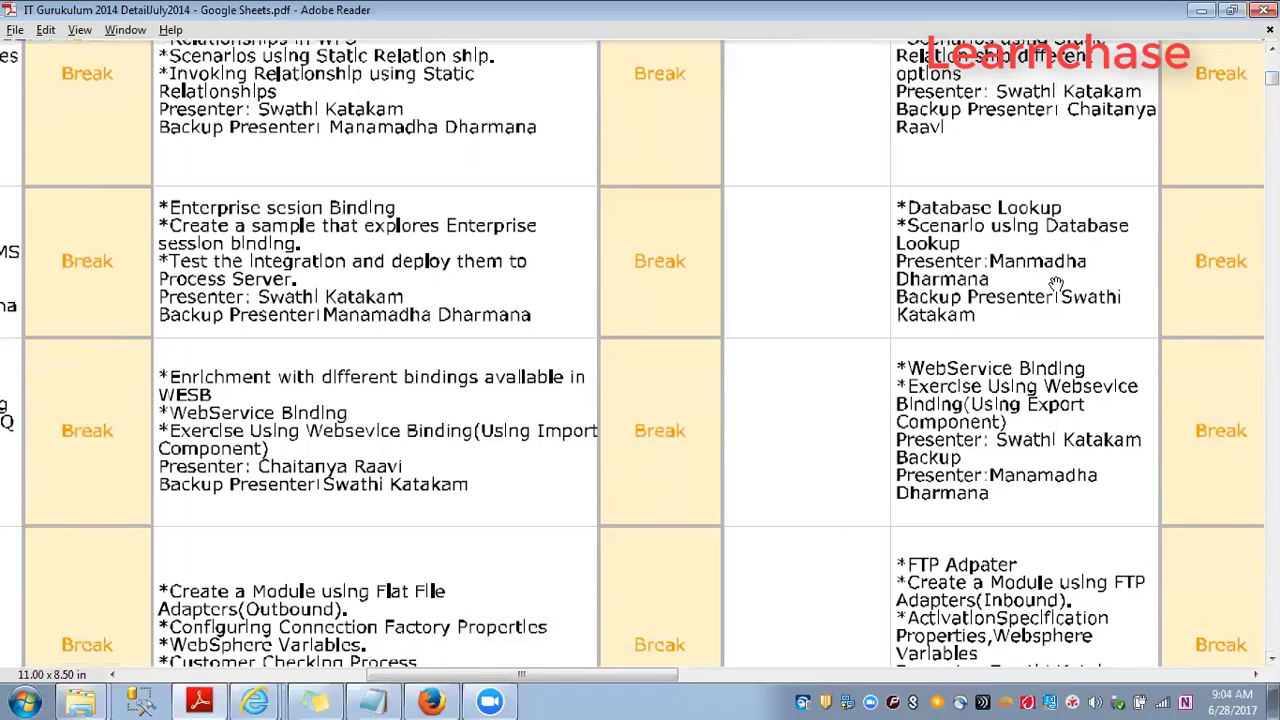
left_click(1201, 10)
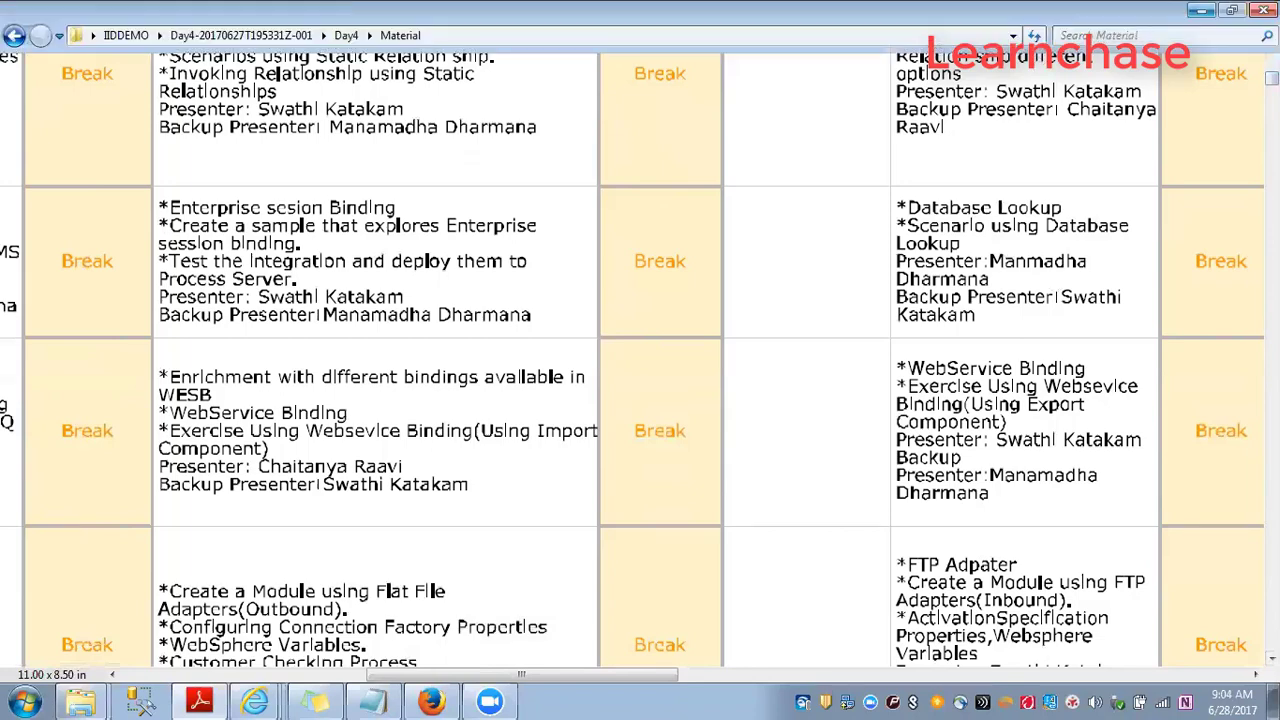
left_click(22, 702)
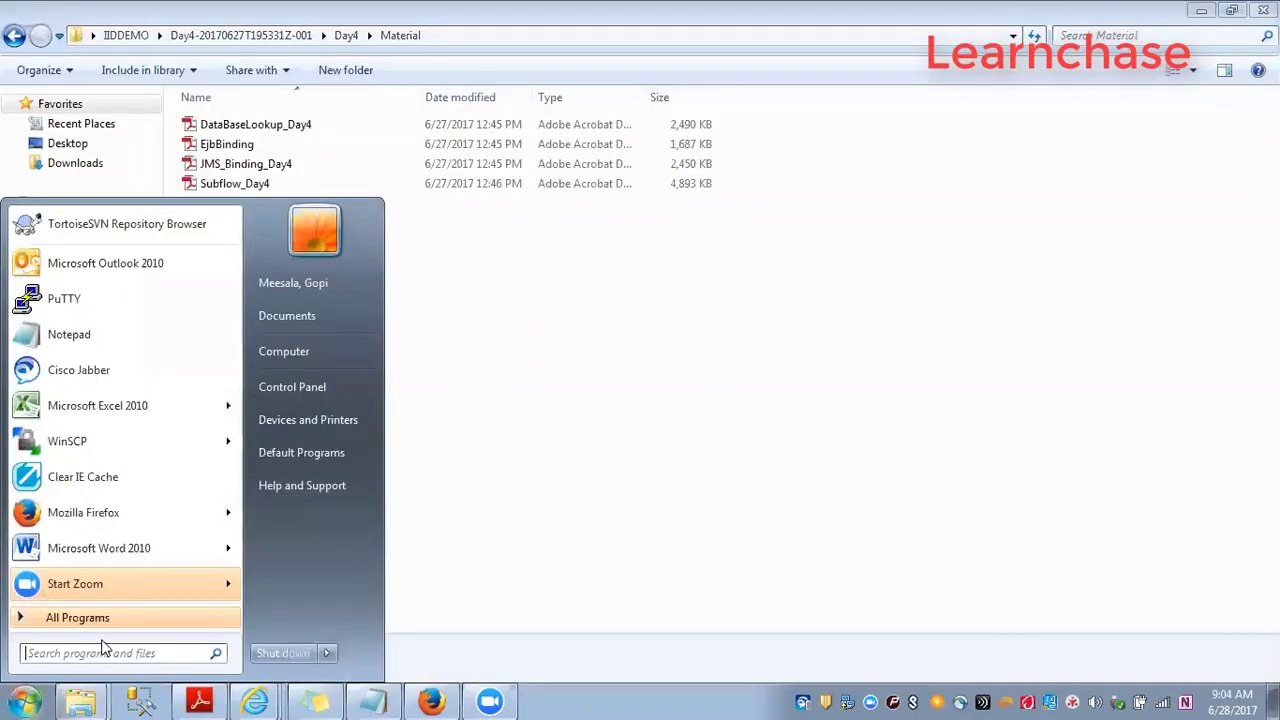
left_click(24, 619)
left_click(24, 619)
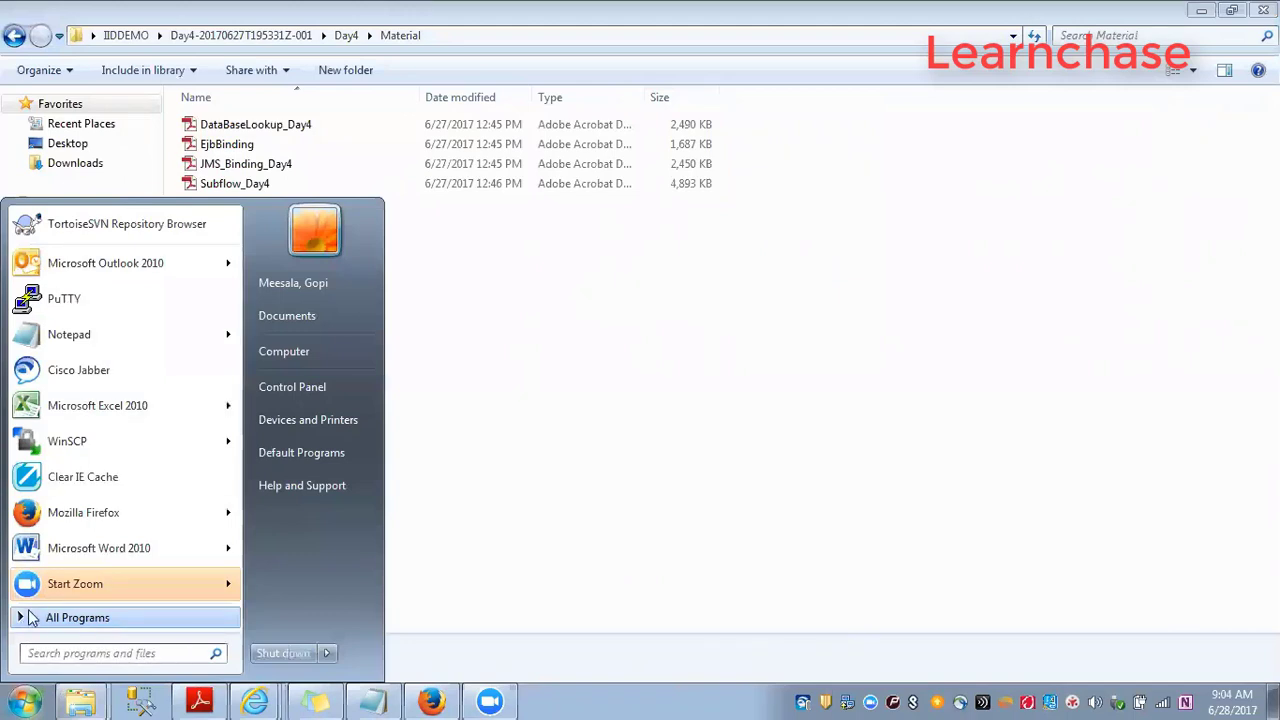
left_click(508, 403)
Leave the Day4 materials and open the handouts folder of Day5 in IIDDEMO
key("alt+Left")
key("alt+Left")
key("Down")
key("Return")
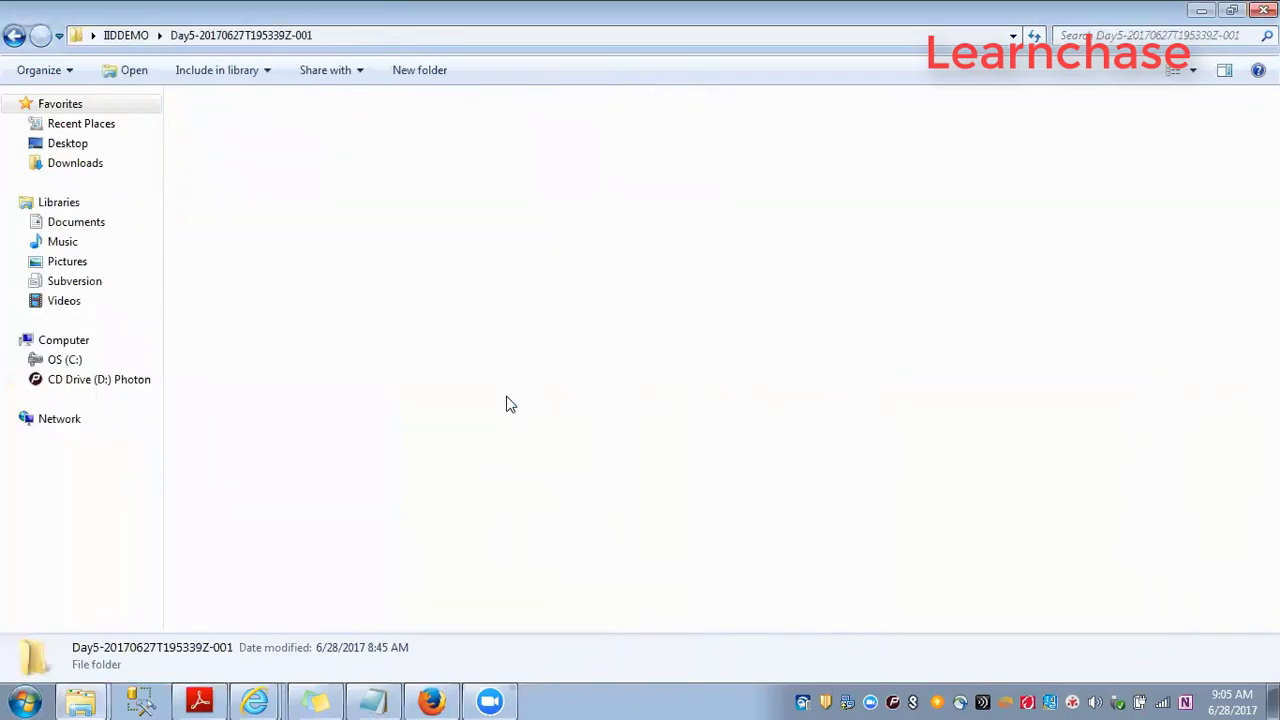
key("Down")
key("Return")
key("Down")
key("Down")
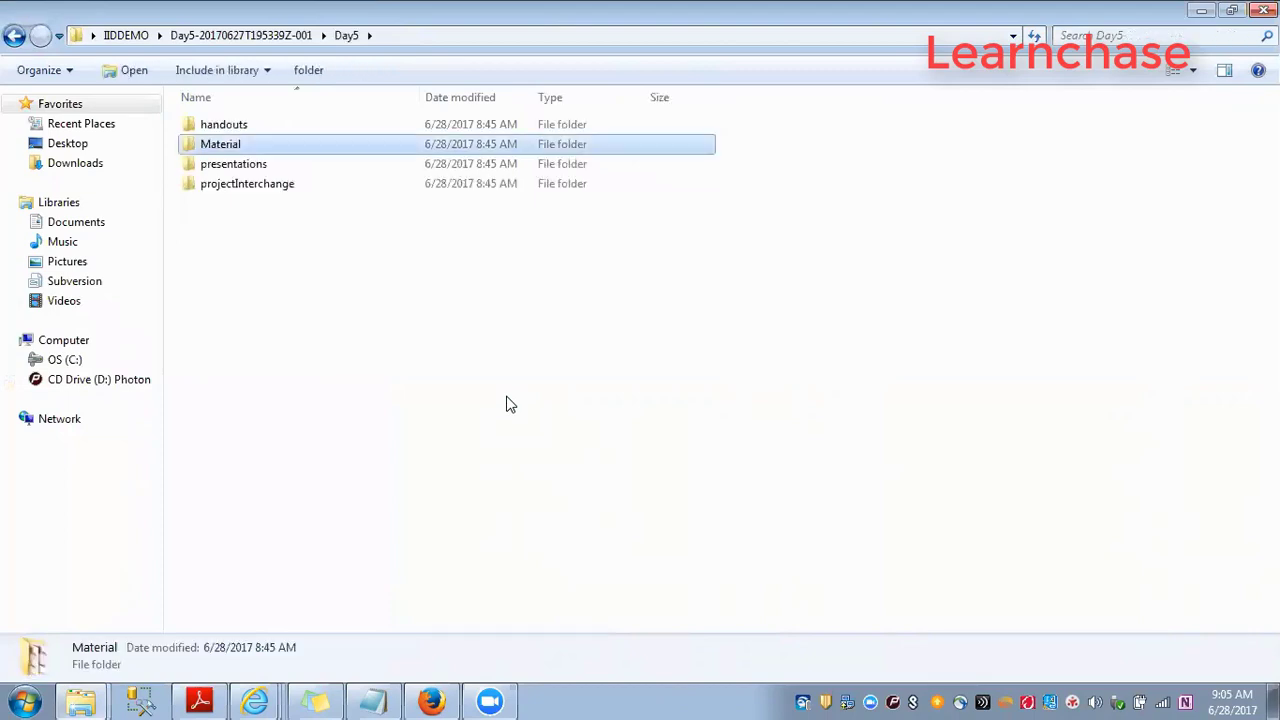
key("Up")
key("Return")
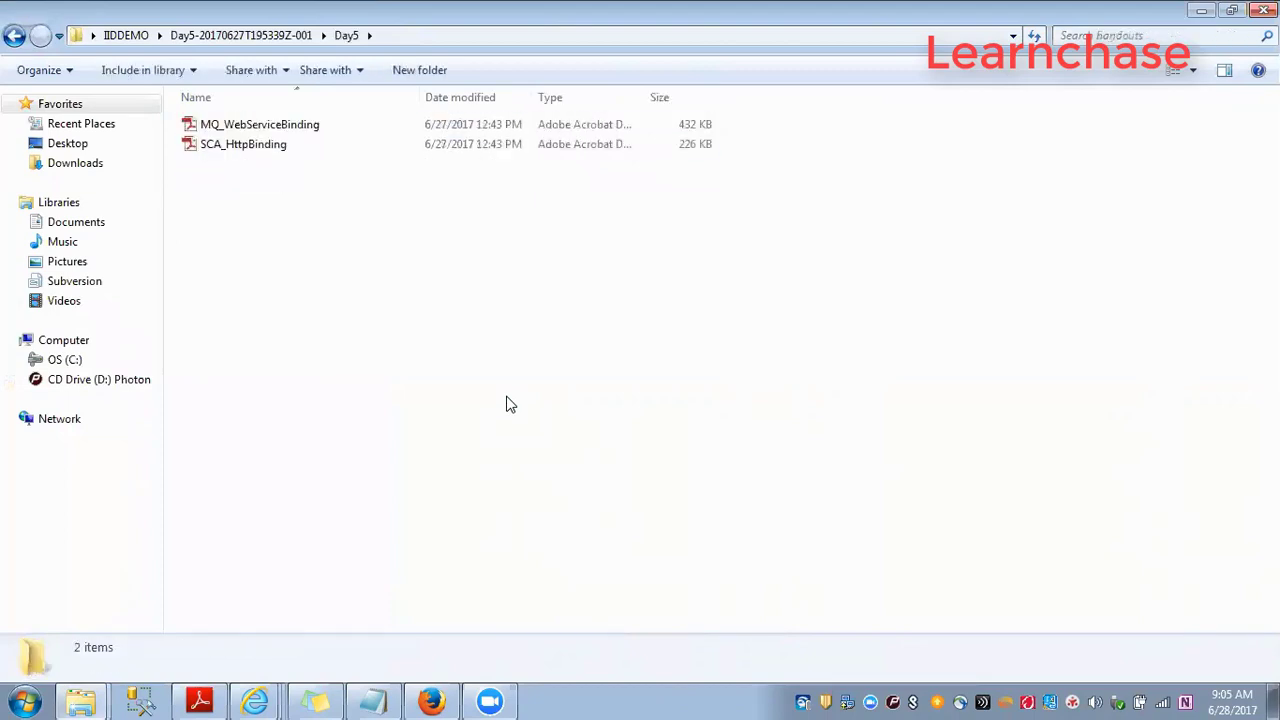
View the contents of the Day5 Material folder and of the Day5 presentations folder
key("BackSpace")
key("Down")
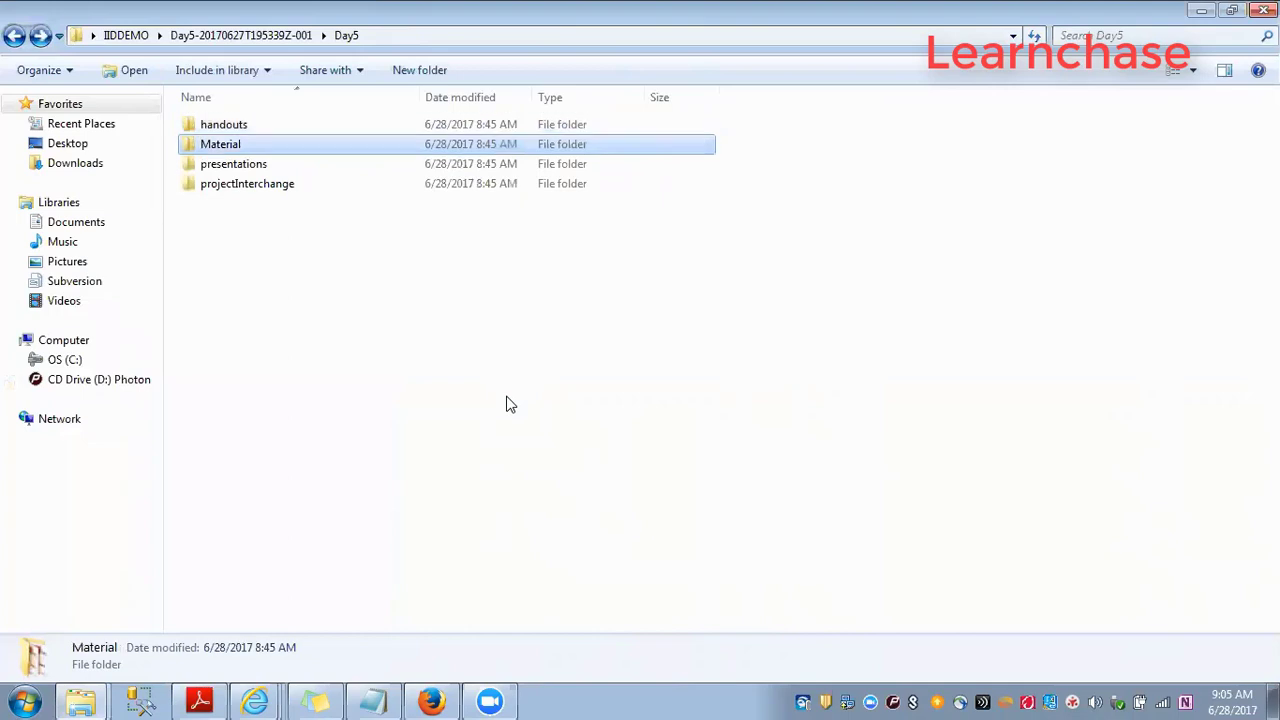
key("Return")
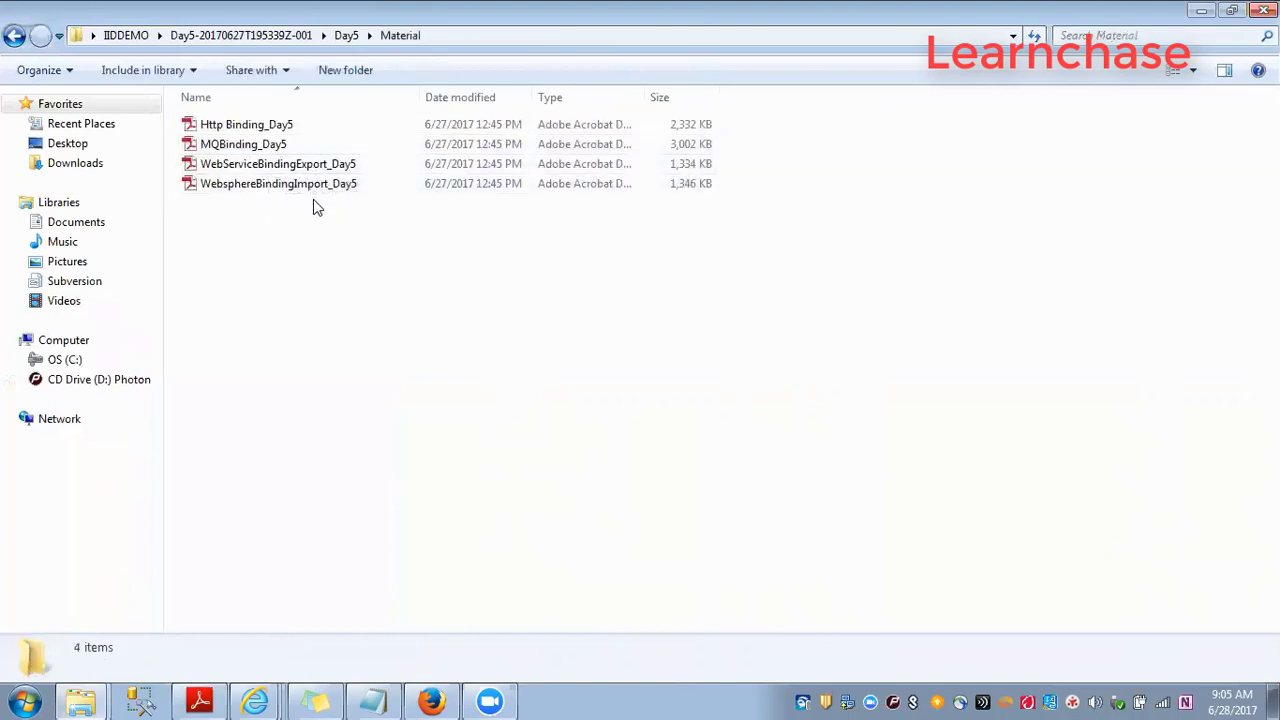
key("BackSpace")
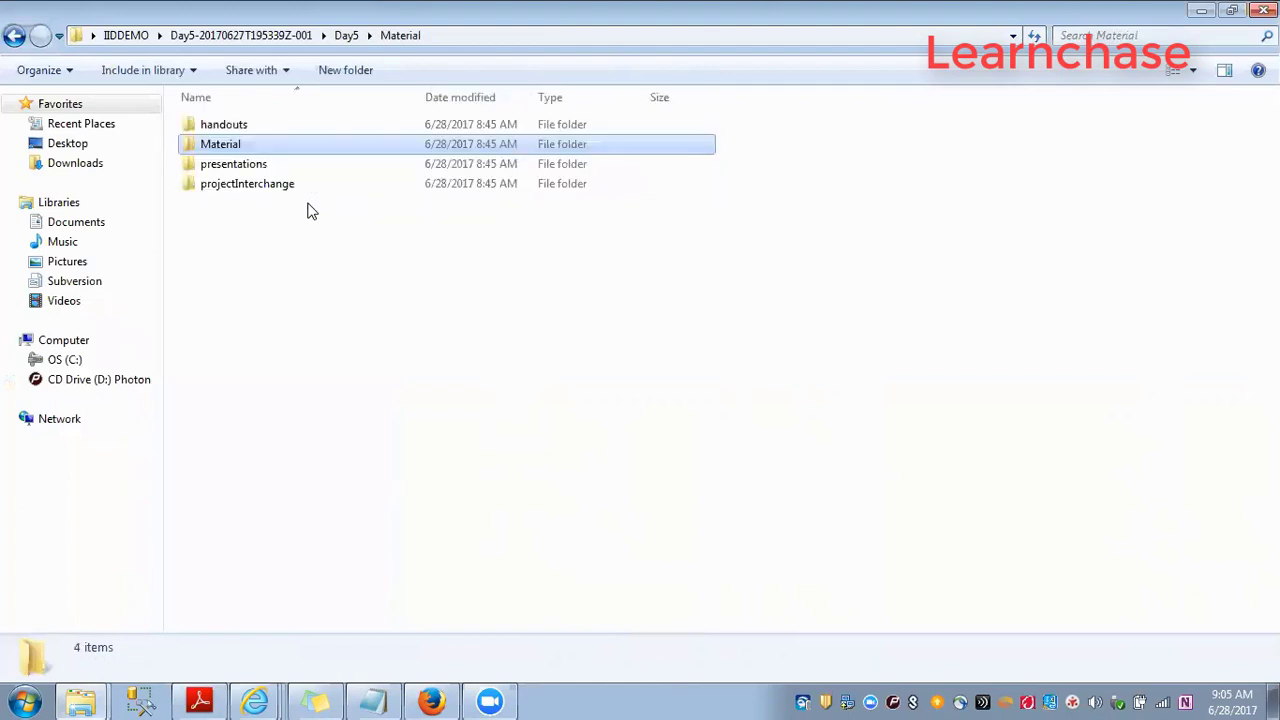
key("Down")
key("Return")
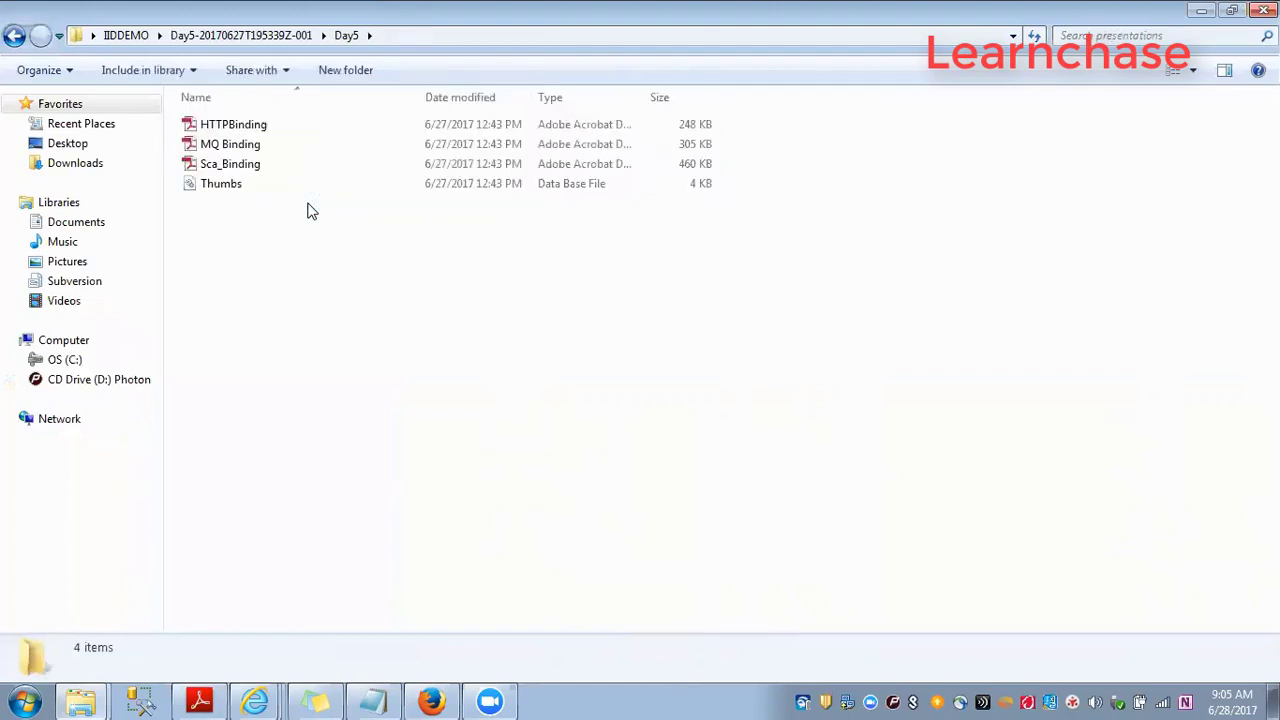
Open the Day5 projectInterchange folder and try to open the HttpBinding Demo archive
key("BackSpace")
key("Down")
key("Return")
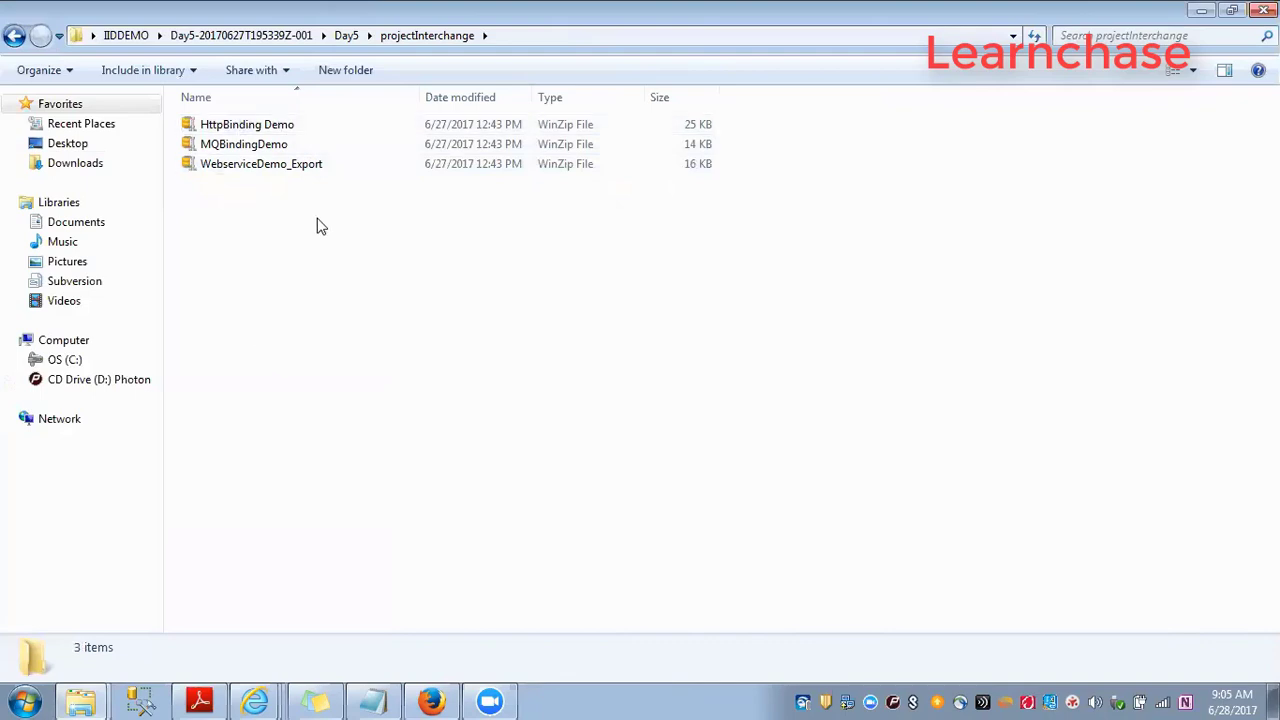
double_click(284, 128)
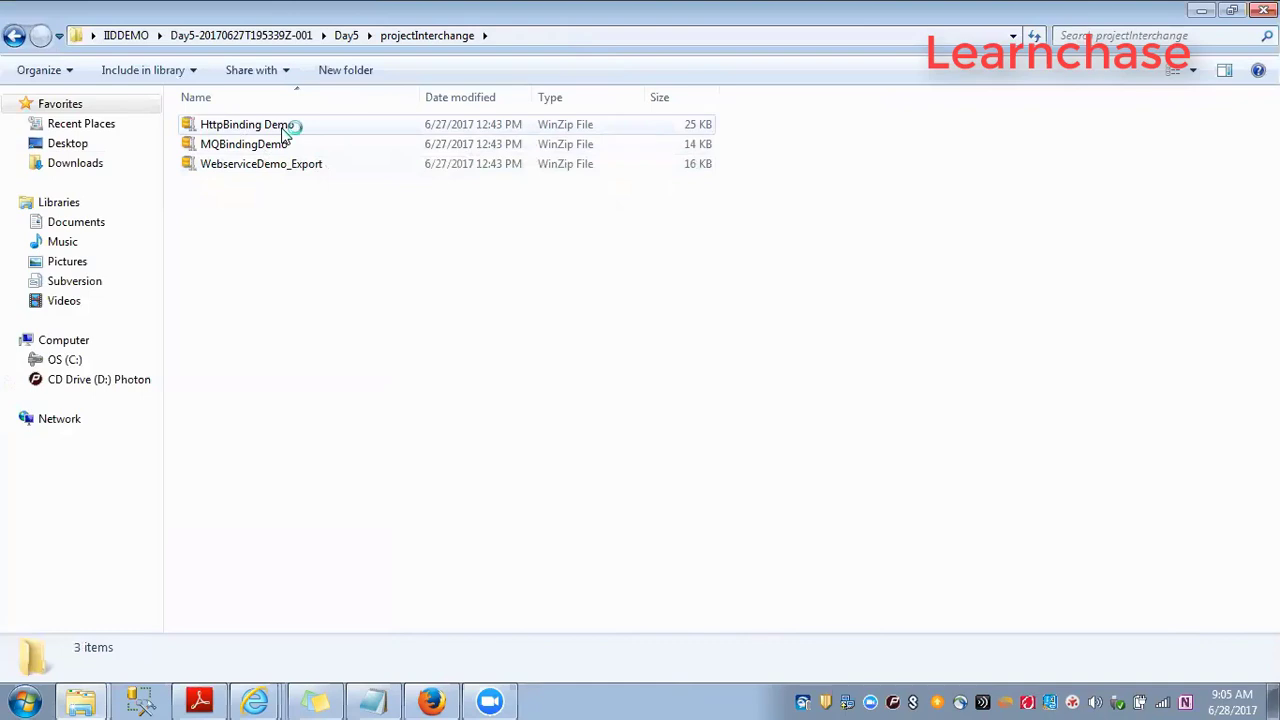
left_click(385, 440)
Return to the IIDDEMO folder and browse Day6 through its handouts to its Material folder
key("BackSpace")
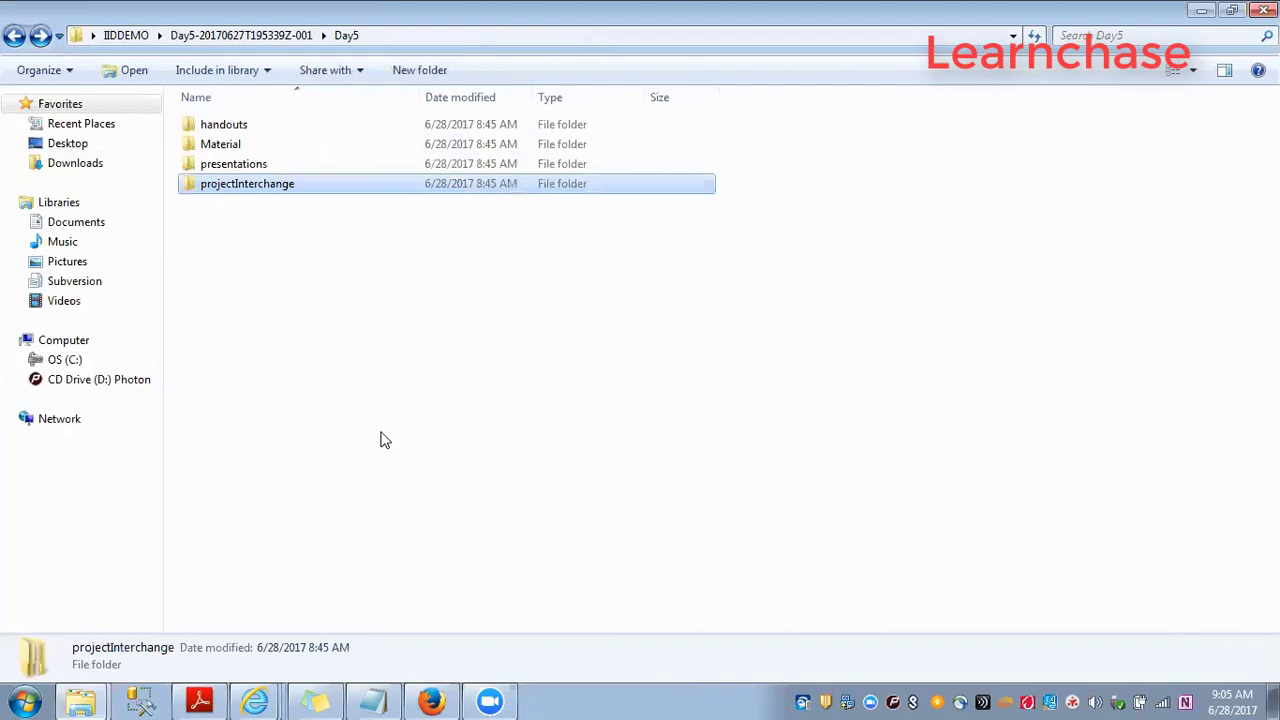
key("BackSpace")
key("BackSpace")
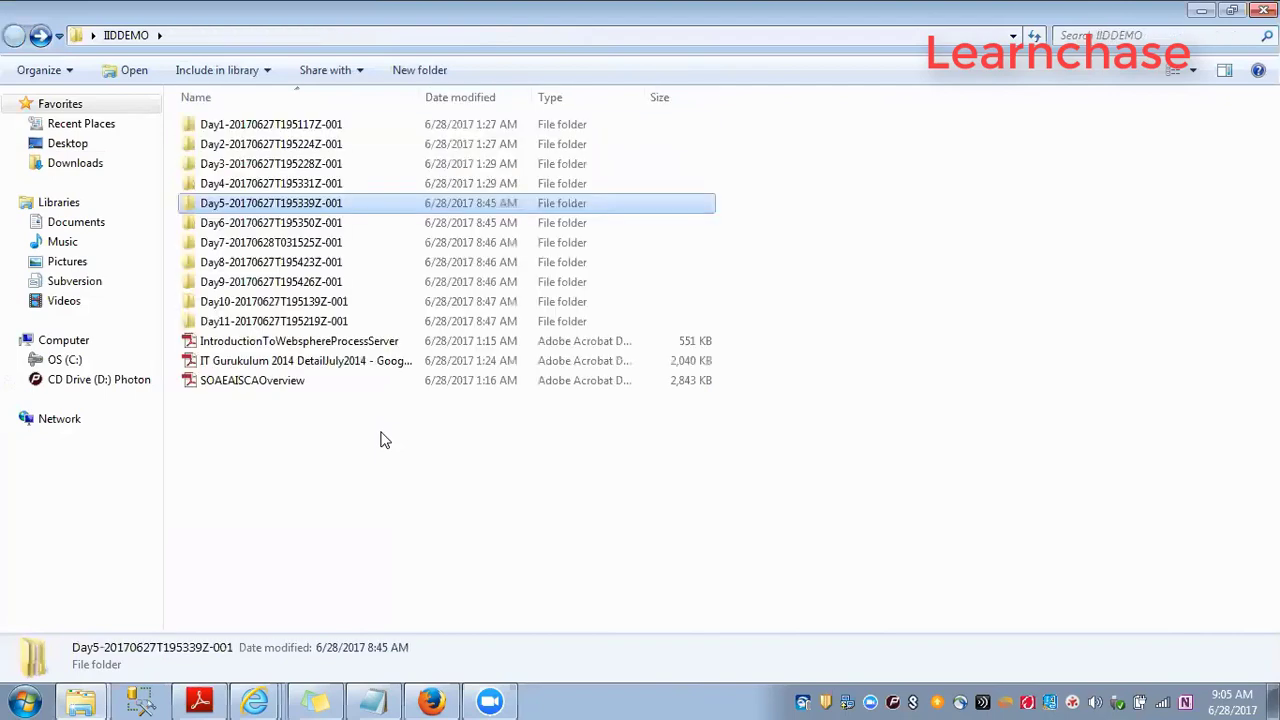
key("Down")
key("Return")
key("Down")
key("Return")
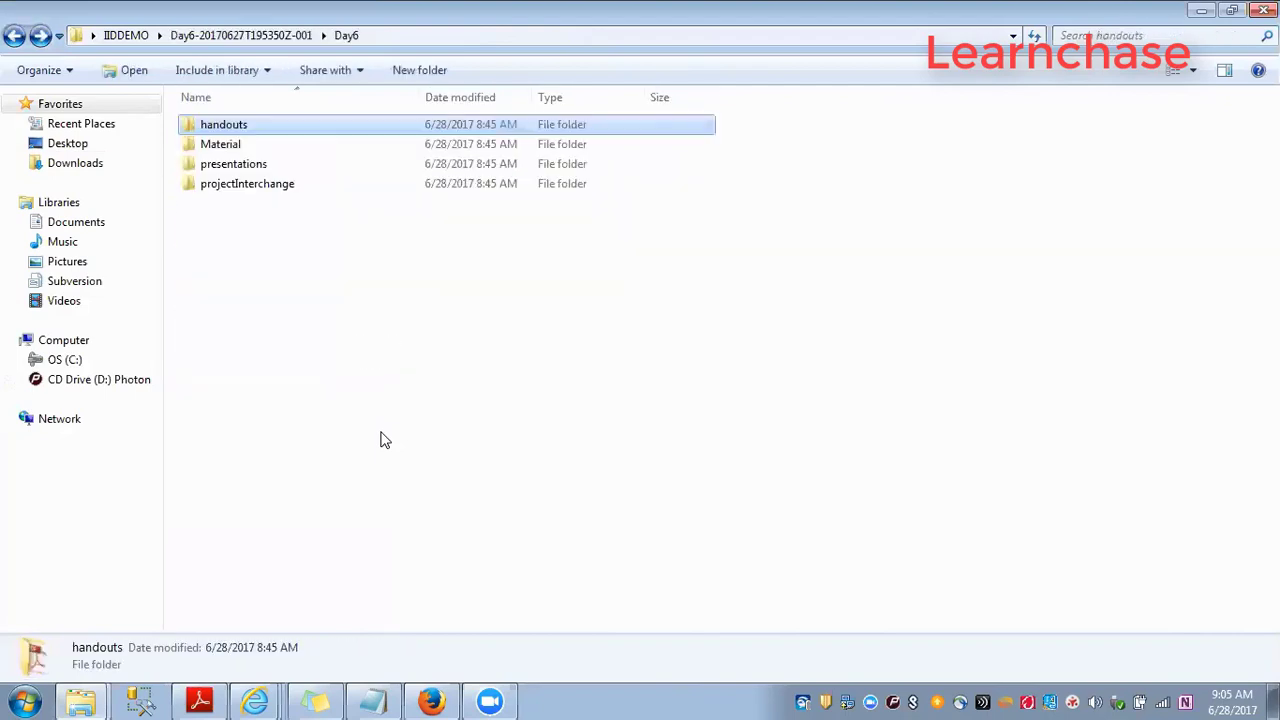
key("Down")
key("Return")
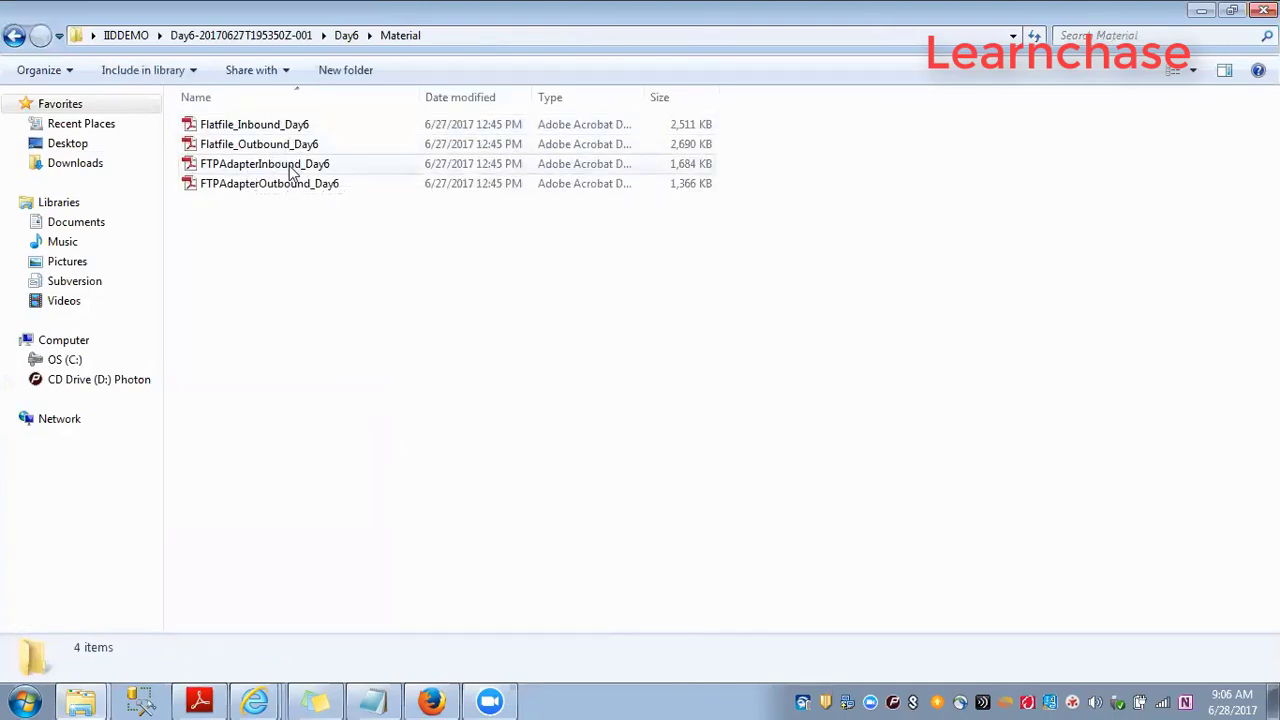
View the contents of the Day6 presentations folder and of the Day6 projectInterchange folder
key("BackSpace")
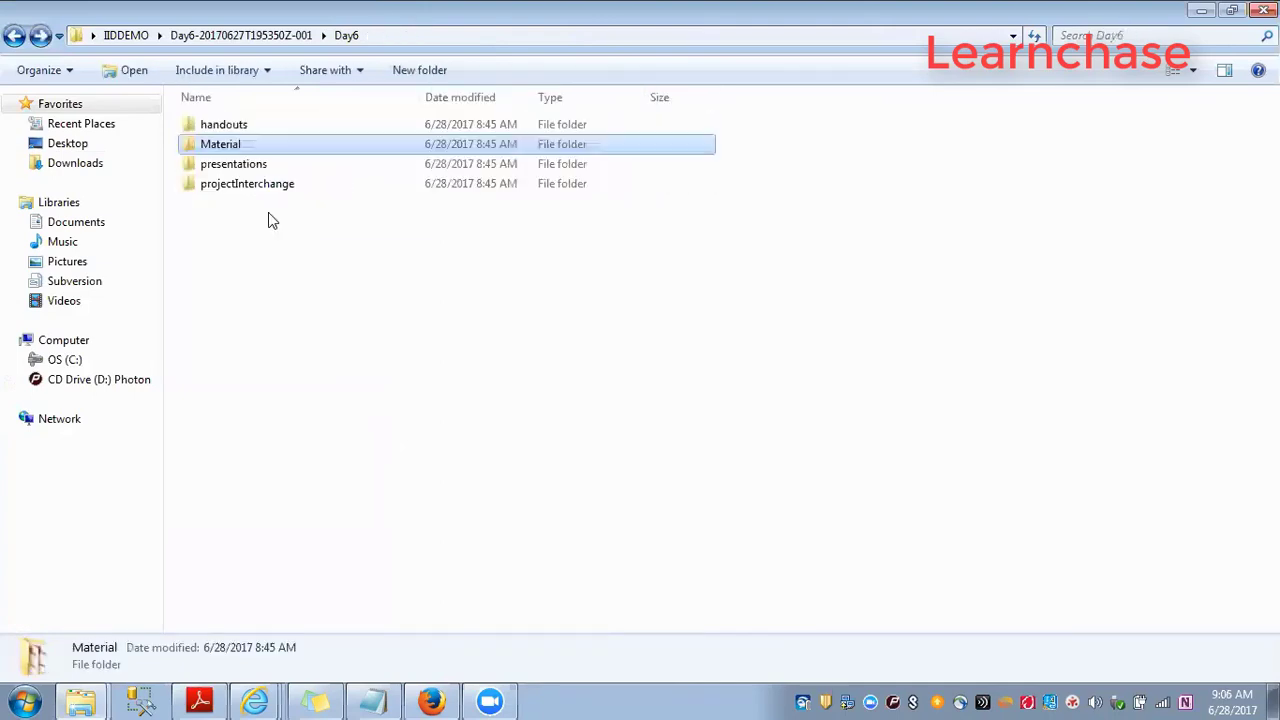
key("Down")
key("Return")
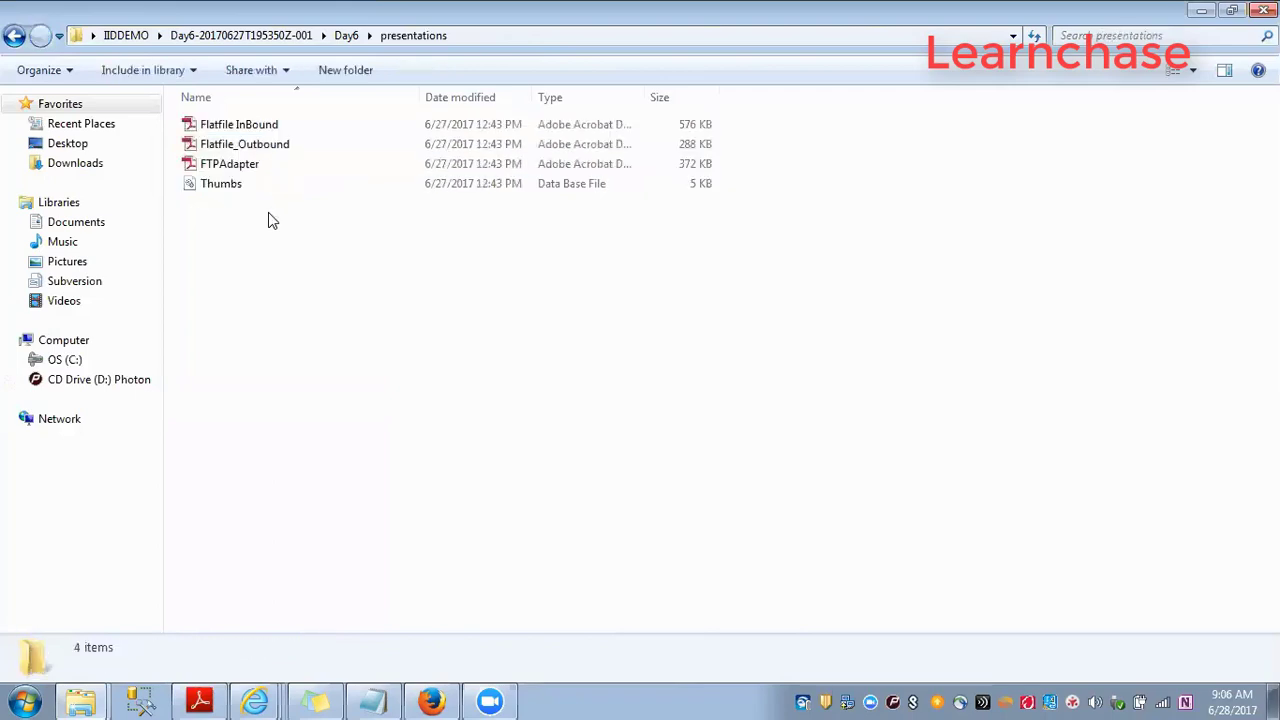
key("BackSpace")
key("Down")
key("Return")
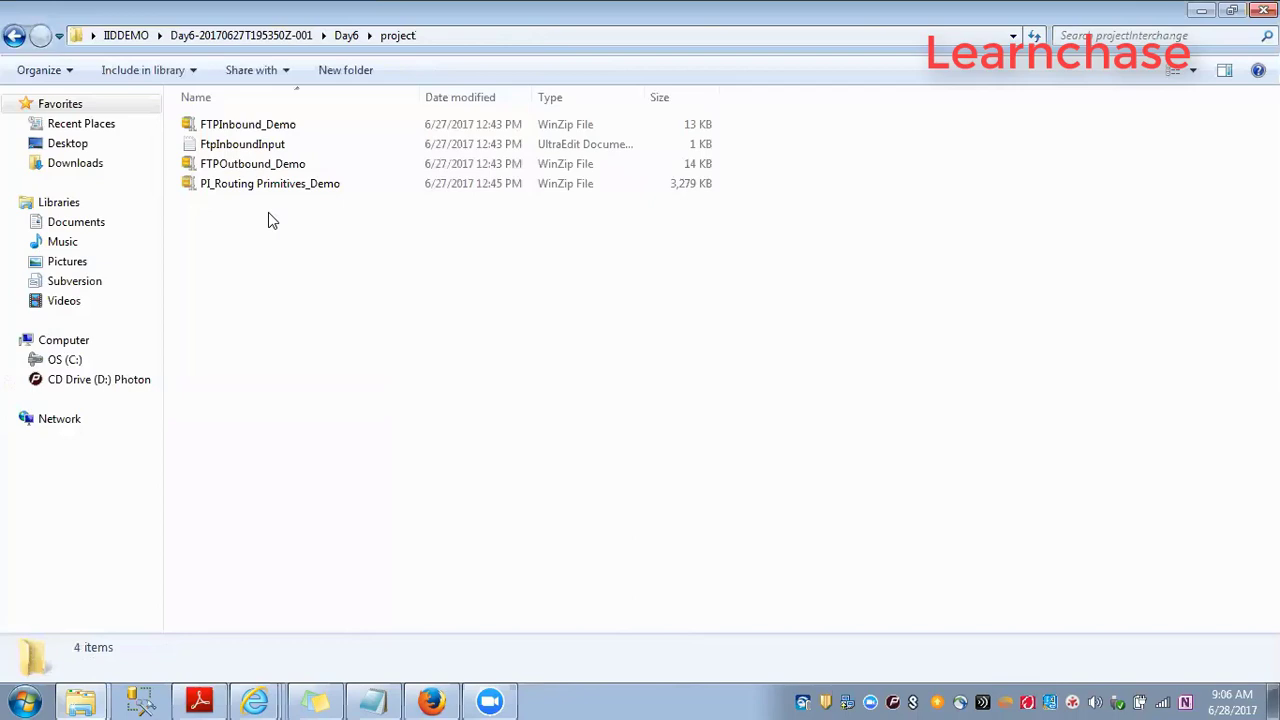
Leave Day6 and open the Material folder of Day7
key("BackSpace")
key("Down")
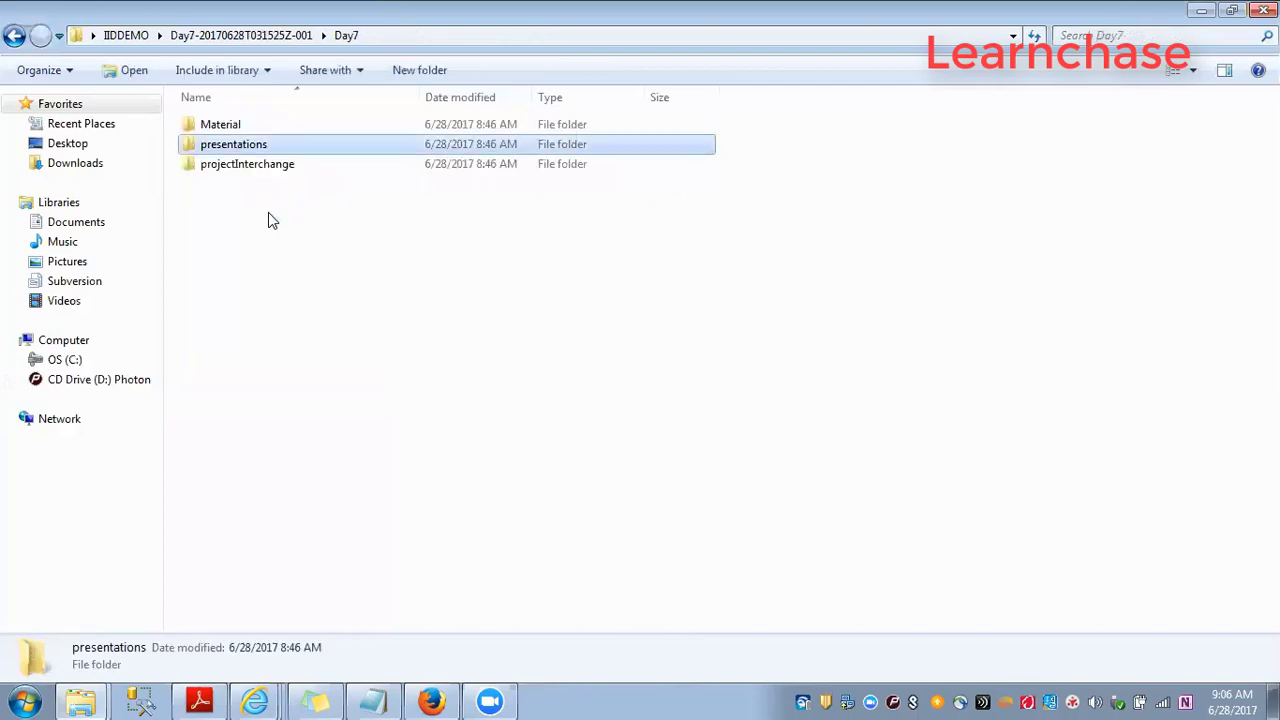
key("Return")
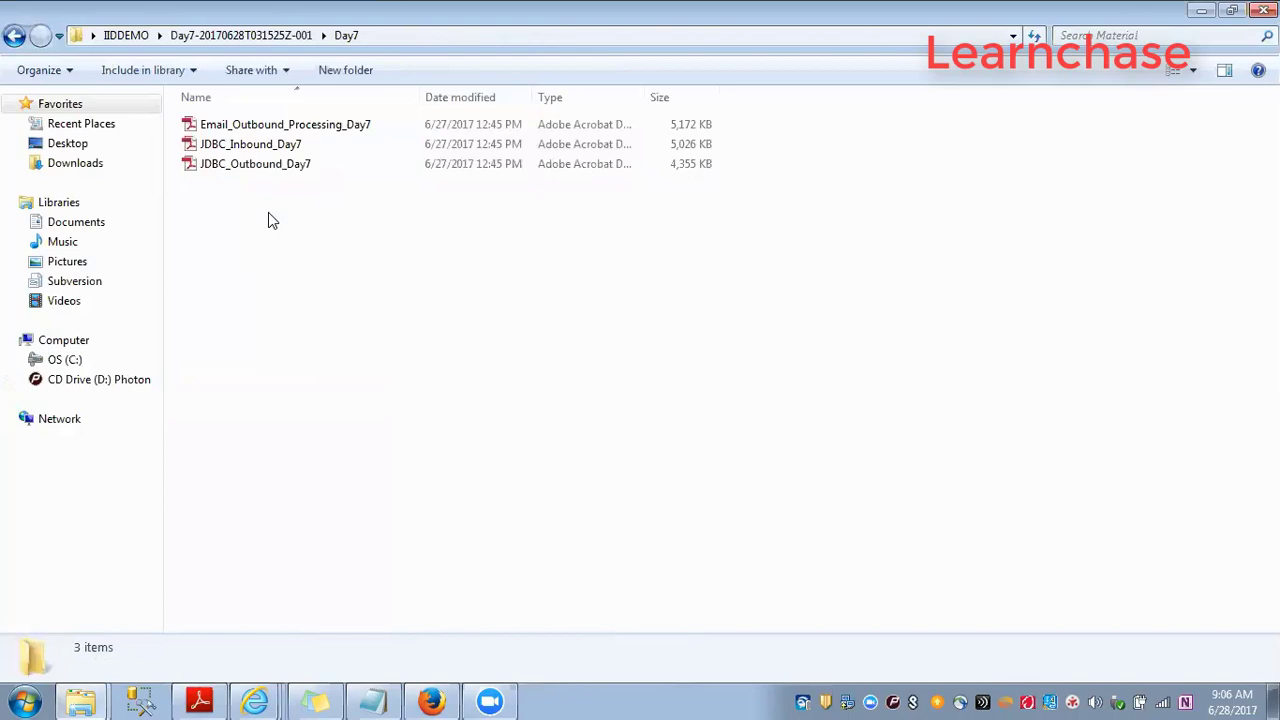
Return to the IIDDEMO folder and open the Material folder of Day8
key("BackSpace")
key("Down")
key("BackSpace")
key("BackSpace")
key("Down")
key("Return")
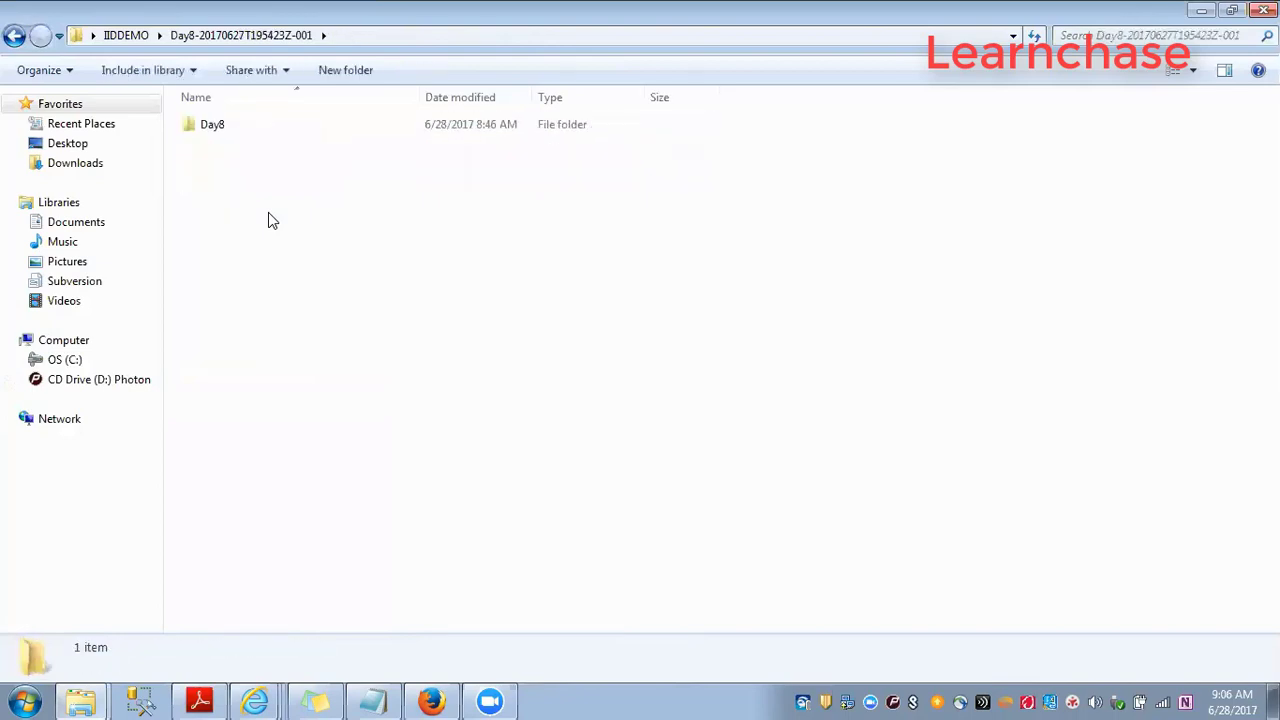
key("Down")
key("Return")
key("Down")
key("Down")
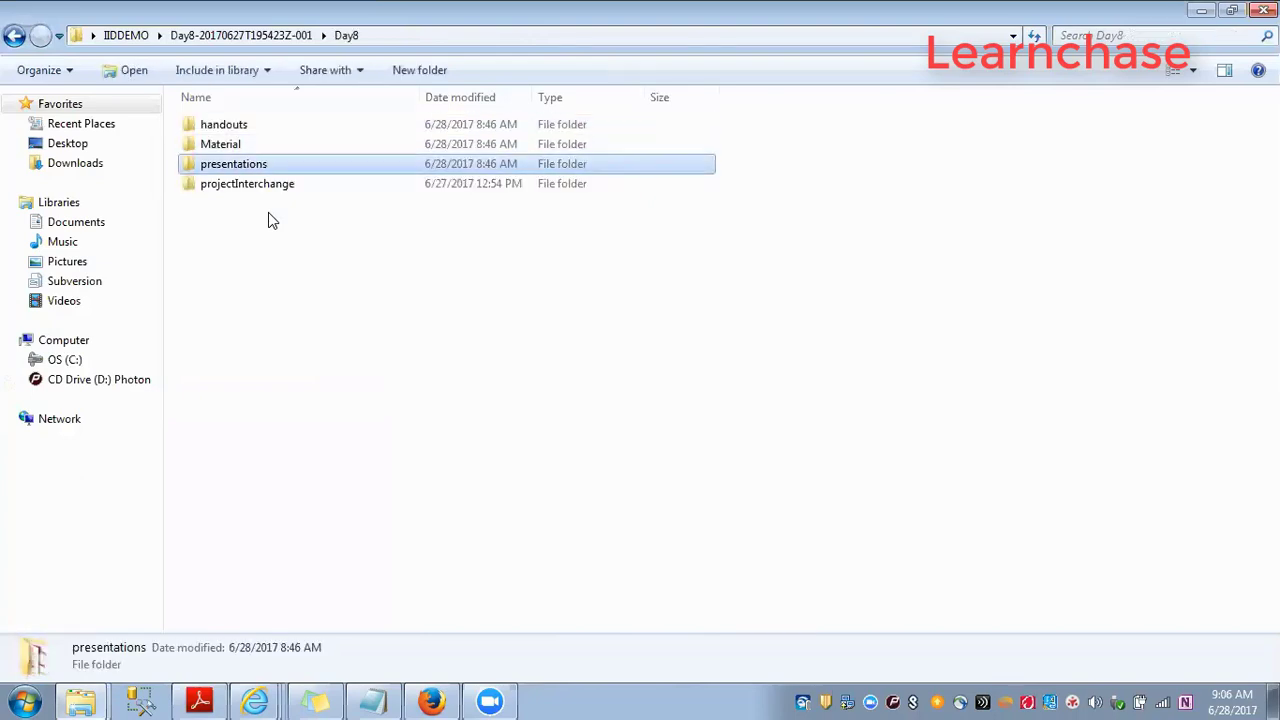
key("Up")
key("Return")
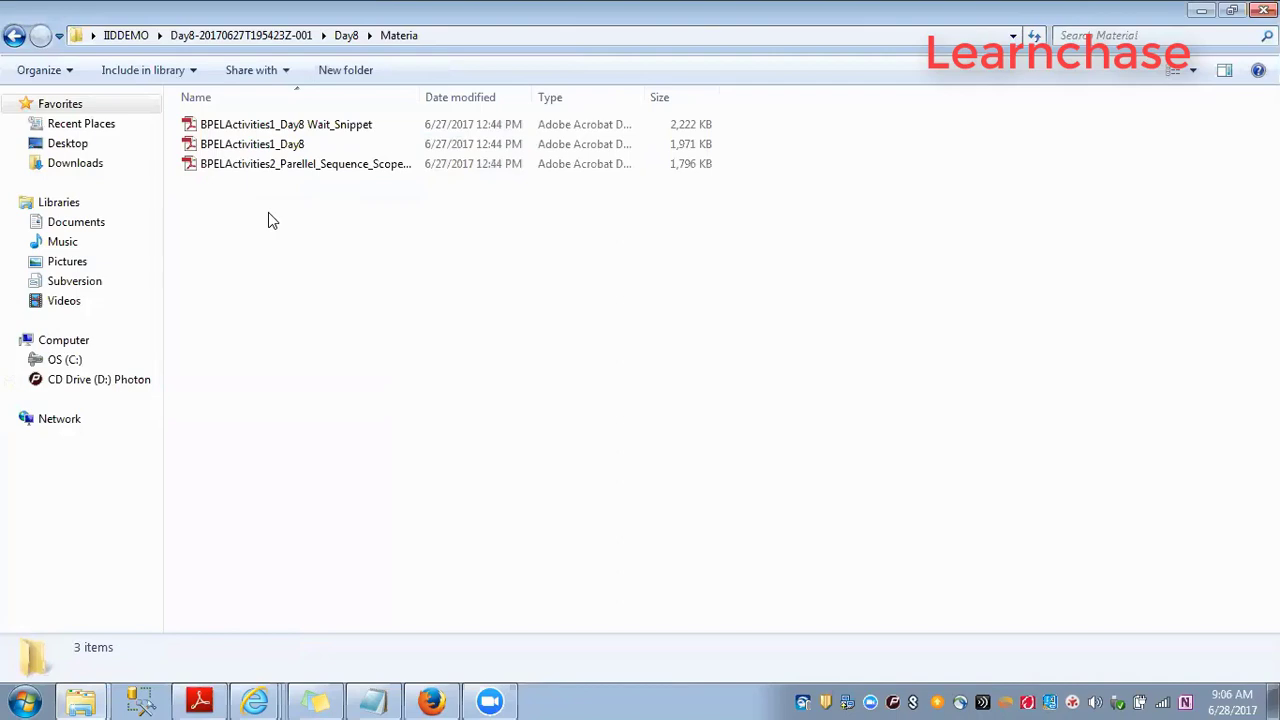
Return to the IIDDEMO folder and open the handouts folder of Day9
key("BackSpace")
key("BackSpace")
key("BackSpace")
key("Down")
key("Return")
key("Down")
key("Return")
key("Down")
key("Return")
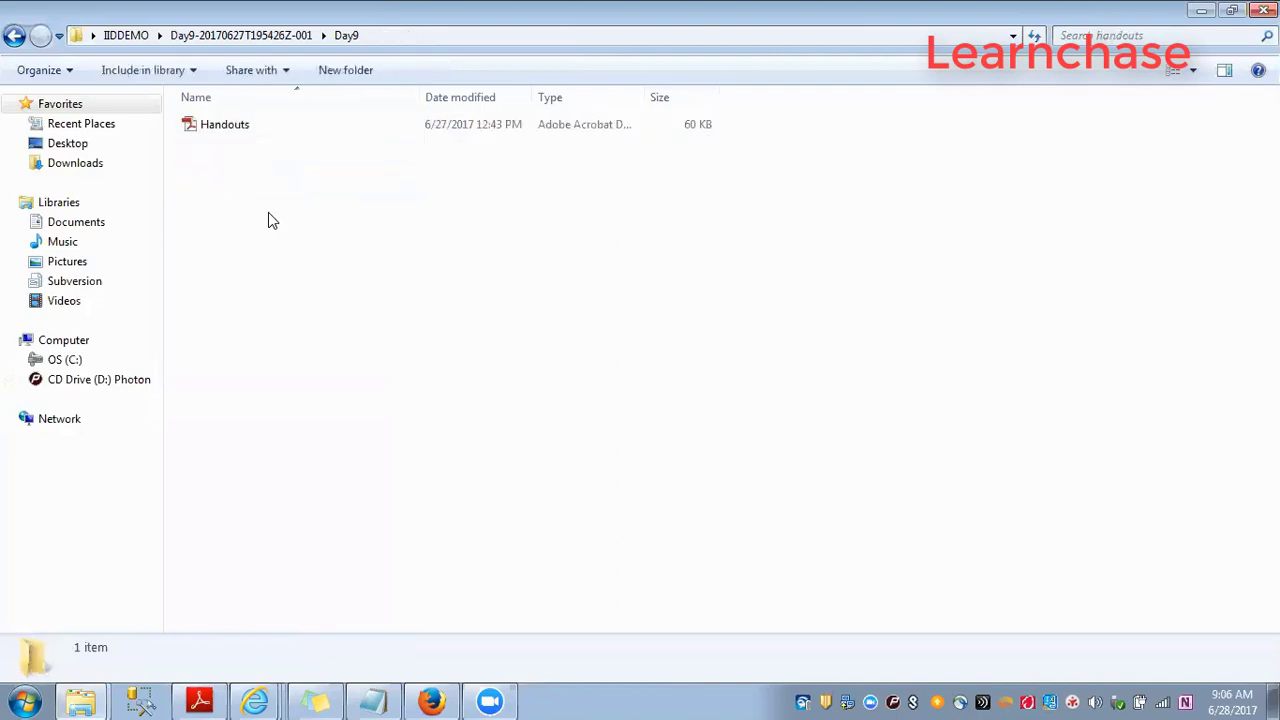
View the contents of the Day9 Material folder and of the Day9 presentations folder
key("BackSpace")
key("Down")
key("Return")
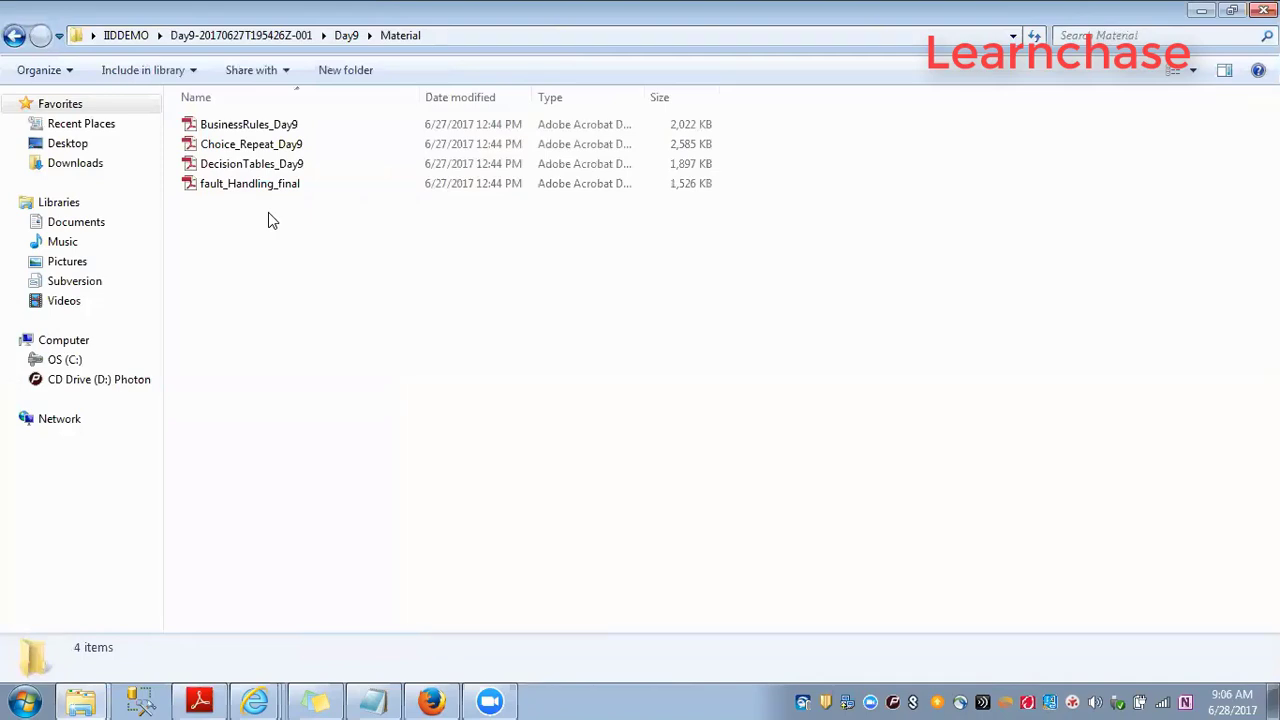
key("BackSpace")
key("Down")
key("Return")
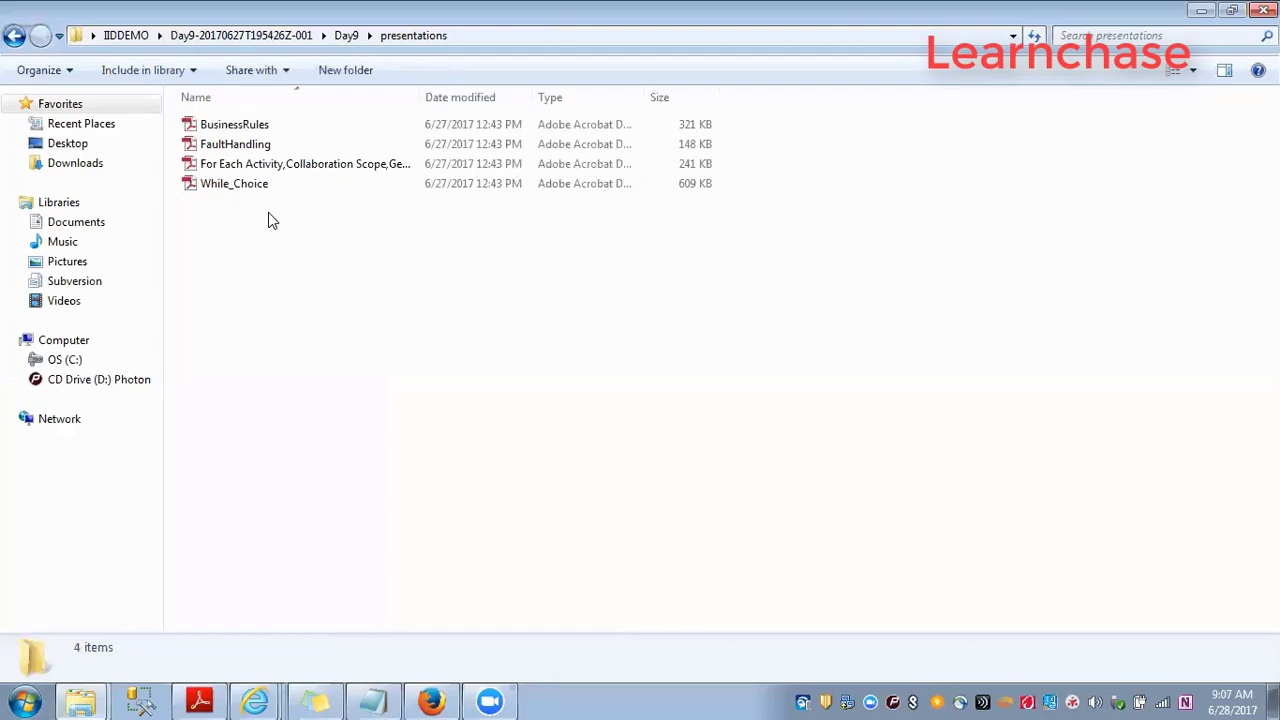
Widen the Name column to fit the full file names, and select the For Each Activity,Collaboration Scope,Generalized flow Activity PDF
left_click_drag(418, 92, 787, 125)
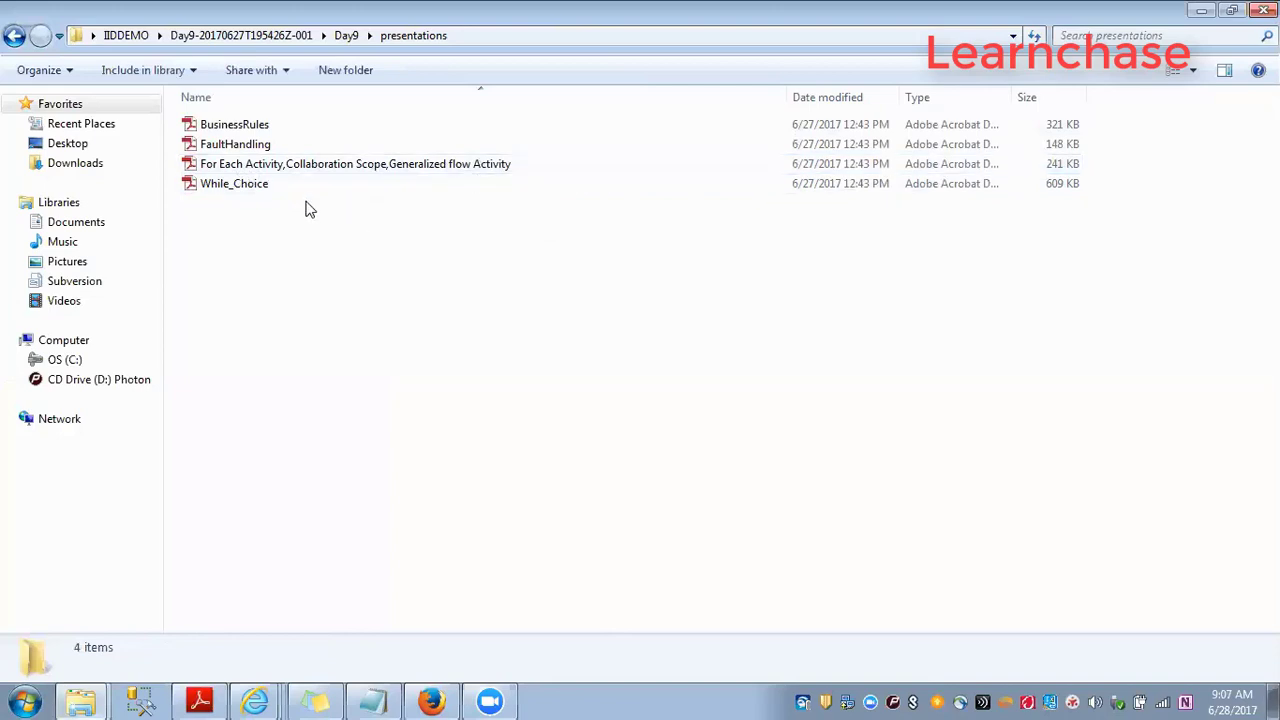
left_click(236, 182)
left_click(233, 170)
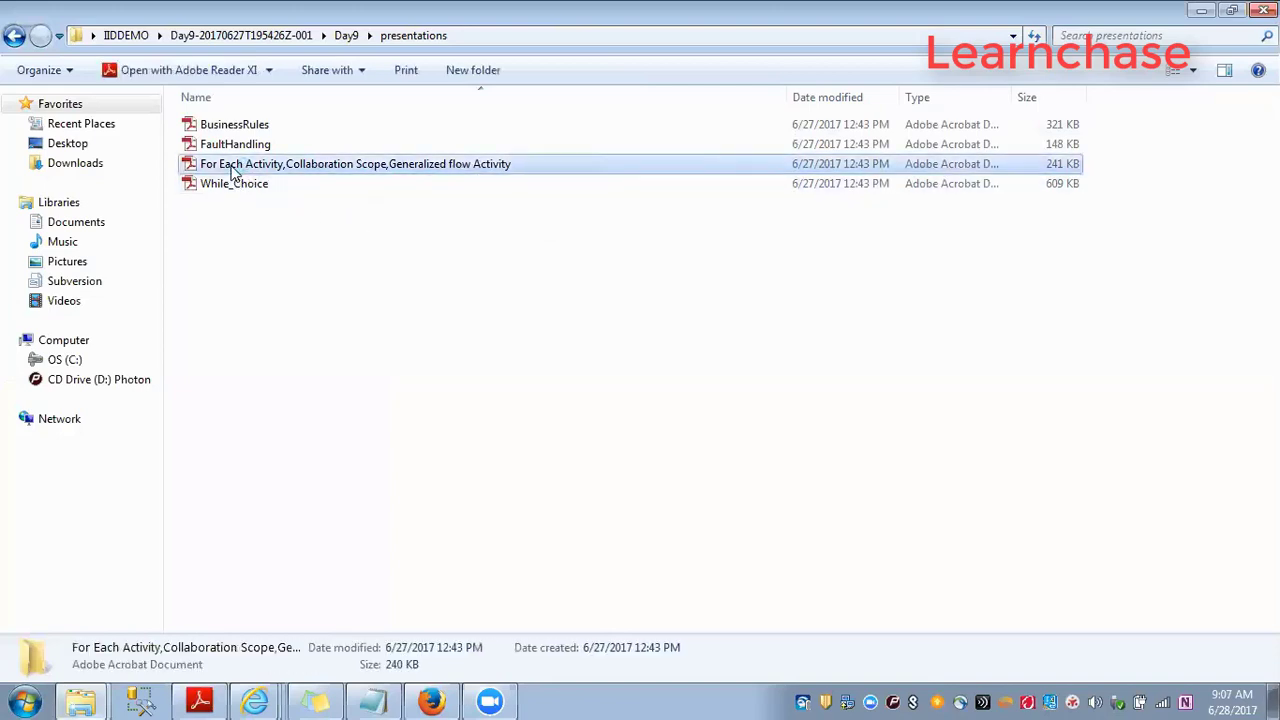
left_click(293, 316)
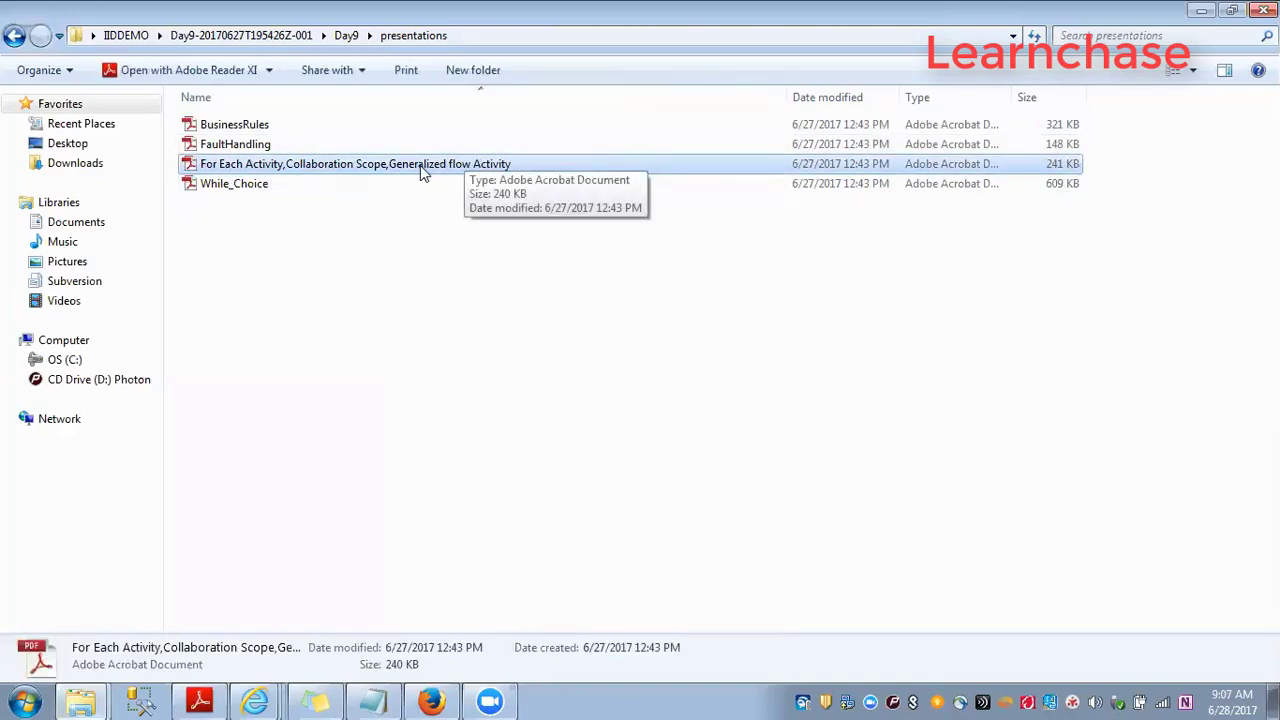
Return to the IIDDEMO folder and open the Day10 folder to view its contents
key("BackSpace")
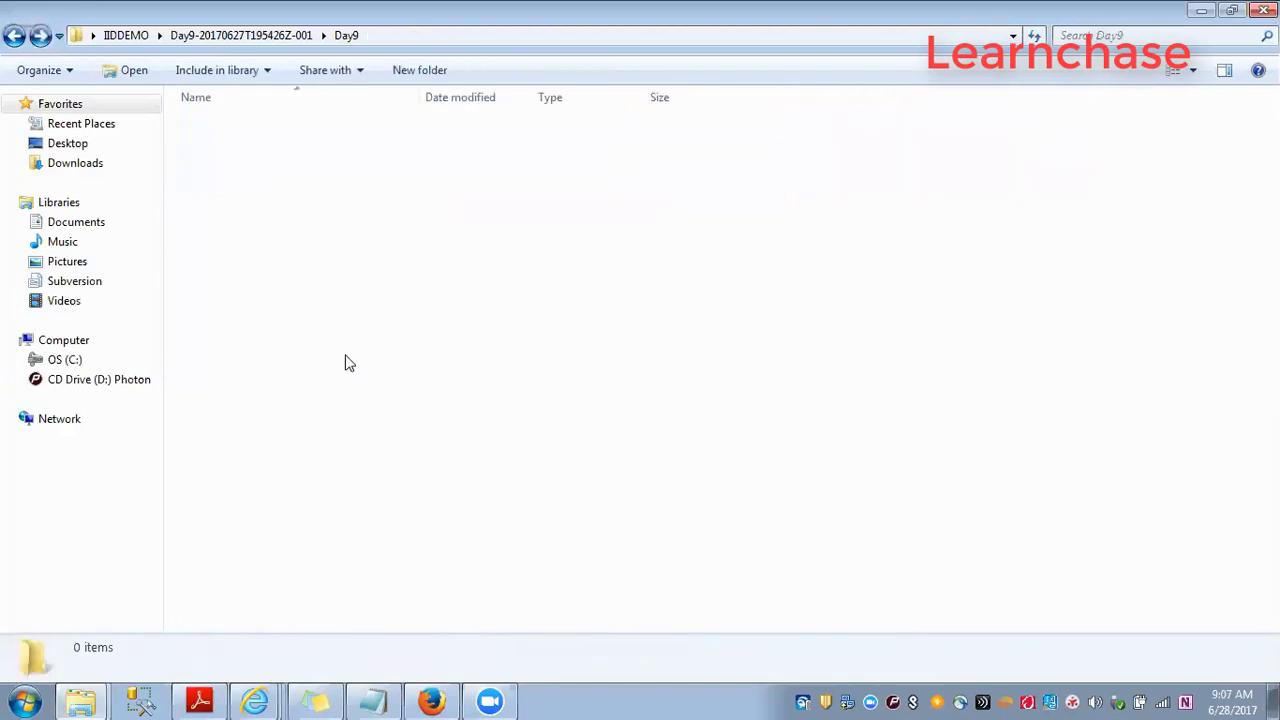
key("BackSpace")
key("BackSpace")
key("Down")
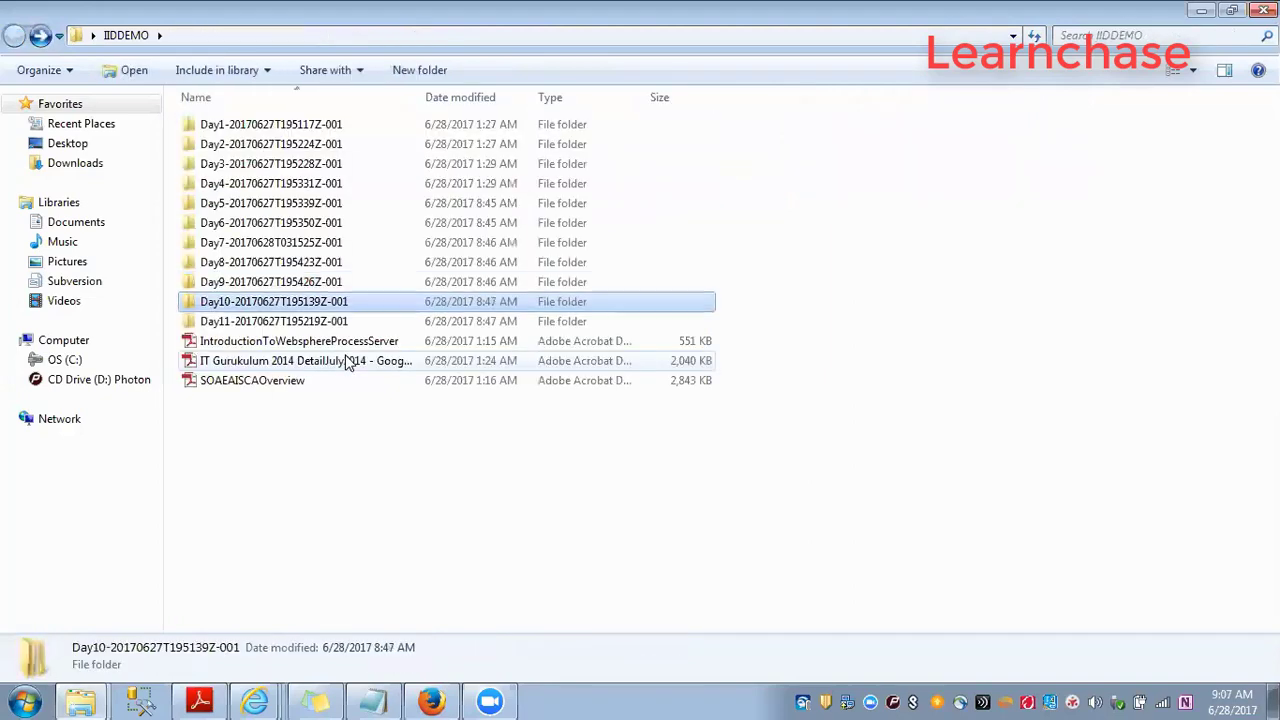
key("Return")
key("Down")
key("Return")
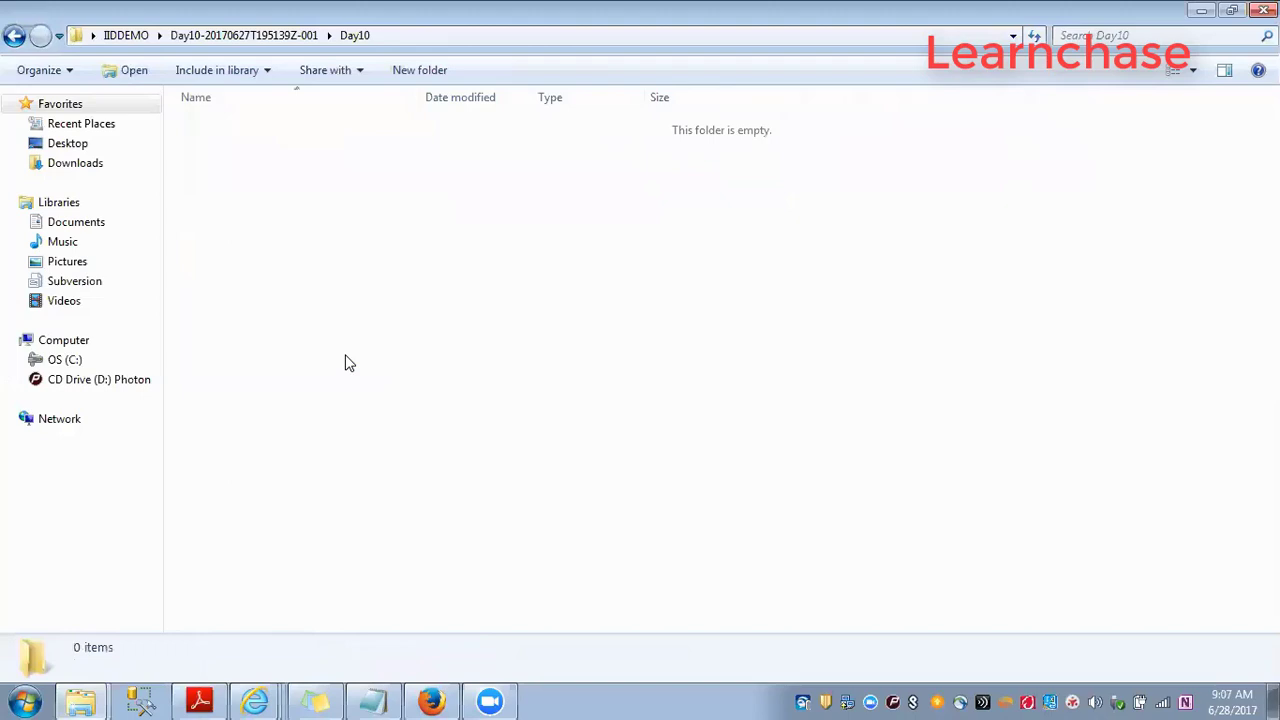
Return to the IIDDEMO folder and open the presentations folder of Day11
key("BackSpace")
key("BackSpace")
key("Down")
key("Return")
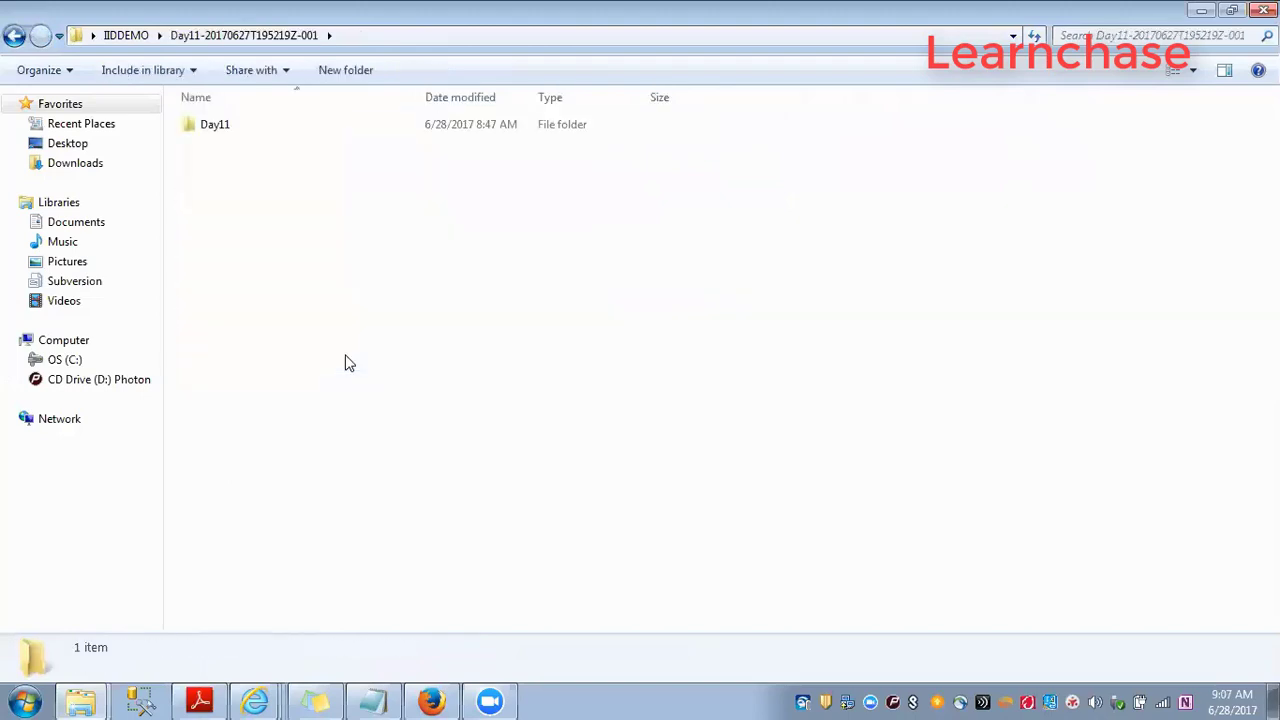
key("Down")
key("Return")
key("Down")
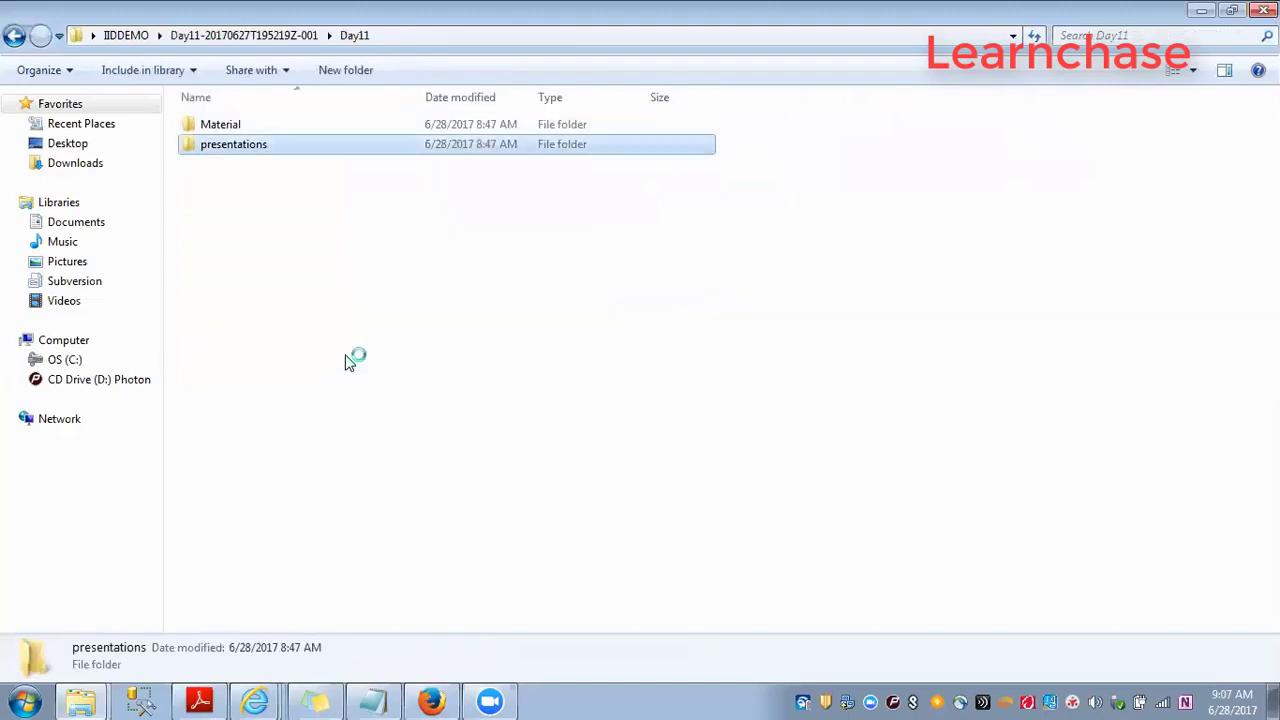
key("Return")
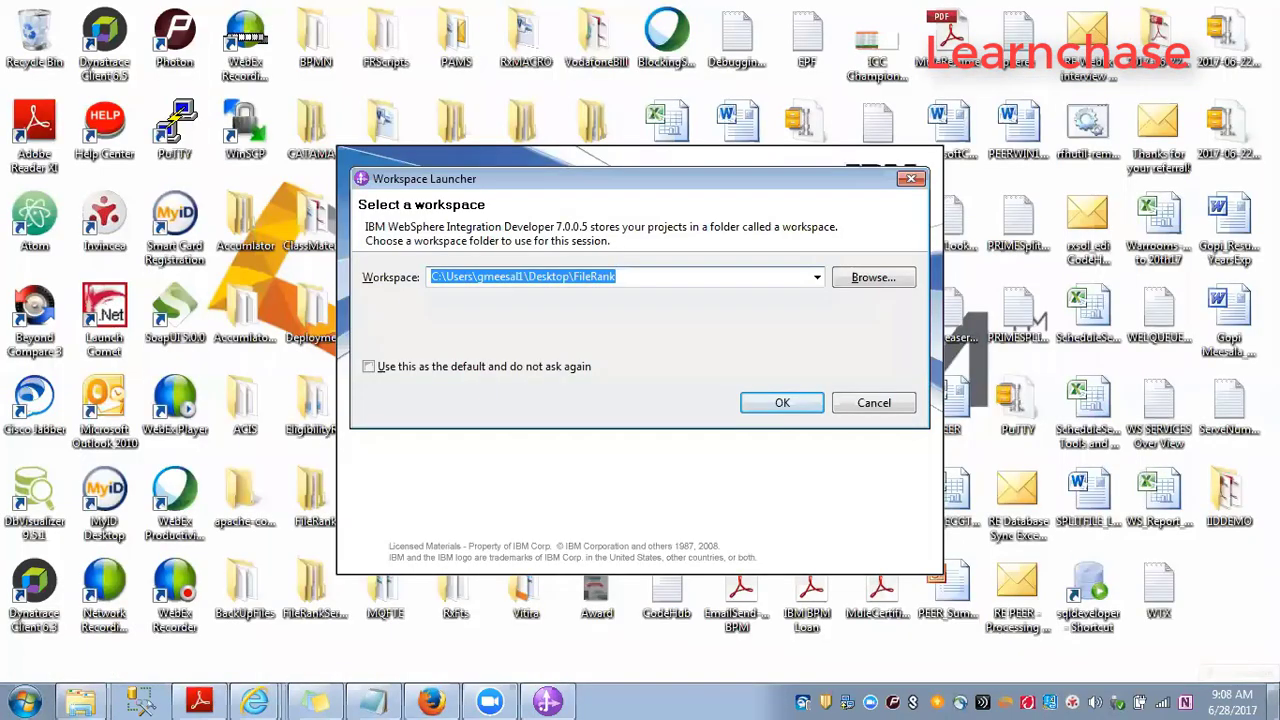
Bring up the WebSphere Integration Developer workspace launcher and open the EligibilityCodeCheckOut11292016 workspace
key("Escape")
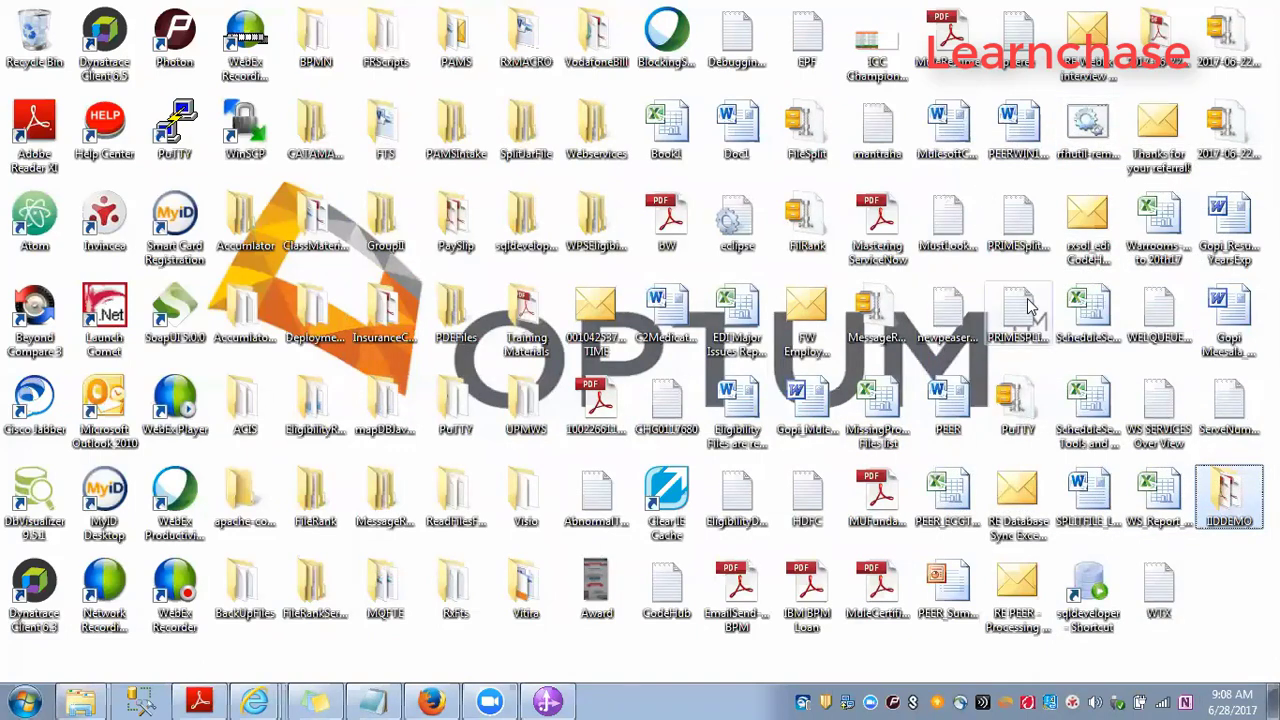
left_click(547, 700)
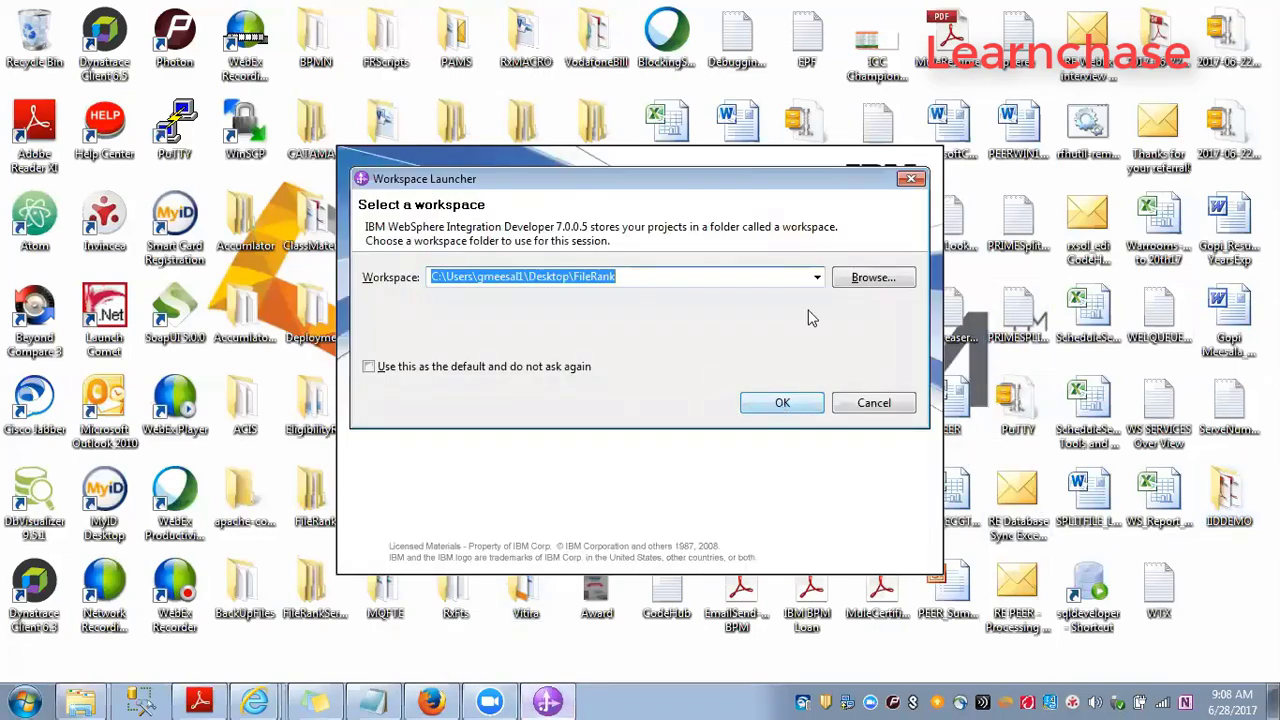
left_click(816, 279)
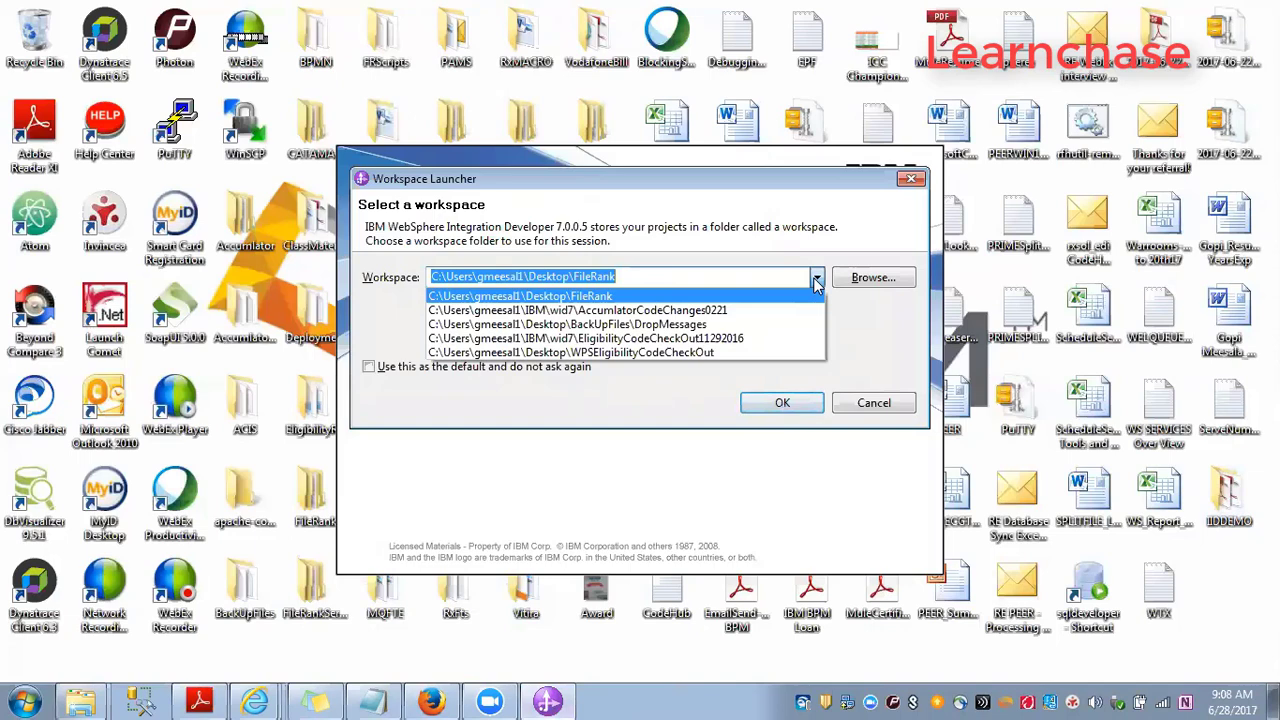
left_click(796, 338)
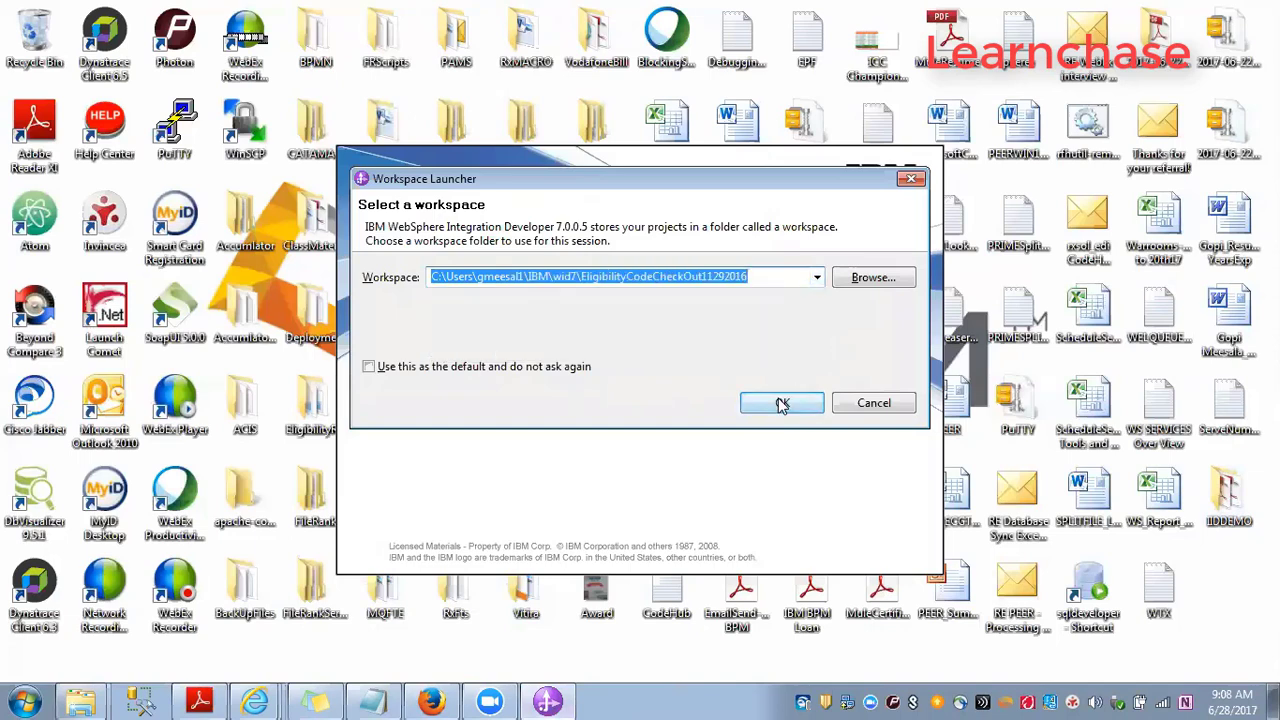
left_click(782, 404)
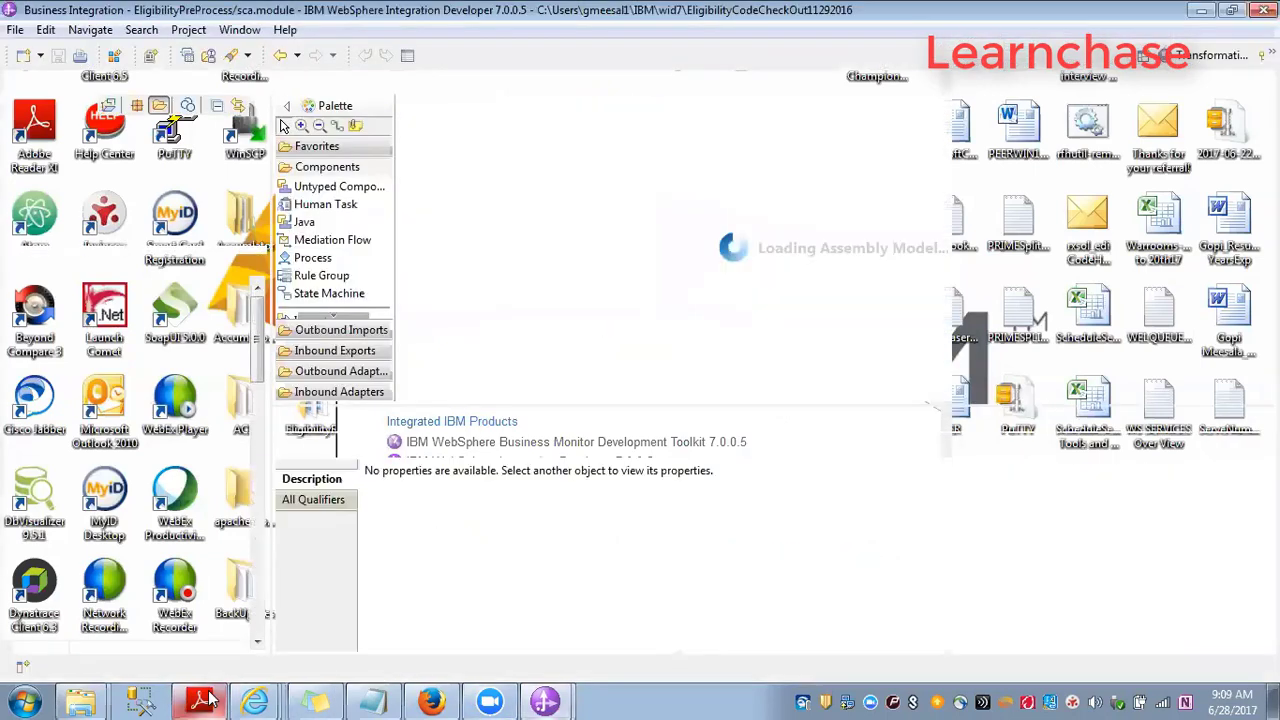
Enlarge the assembly editor area, expand Outbound Imports in the palette, and dismiss the error dialogs without exiting the workbench
mouse_move(205, 700)
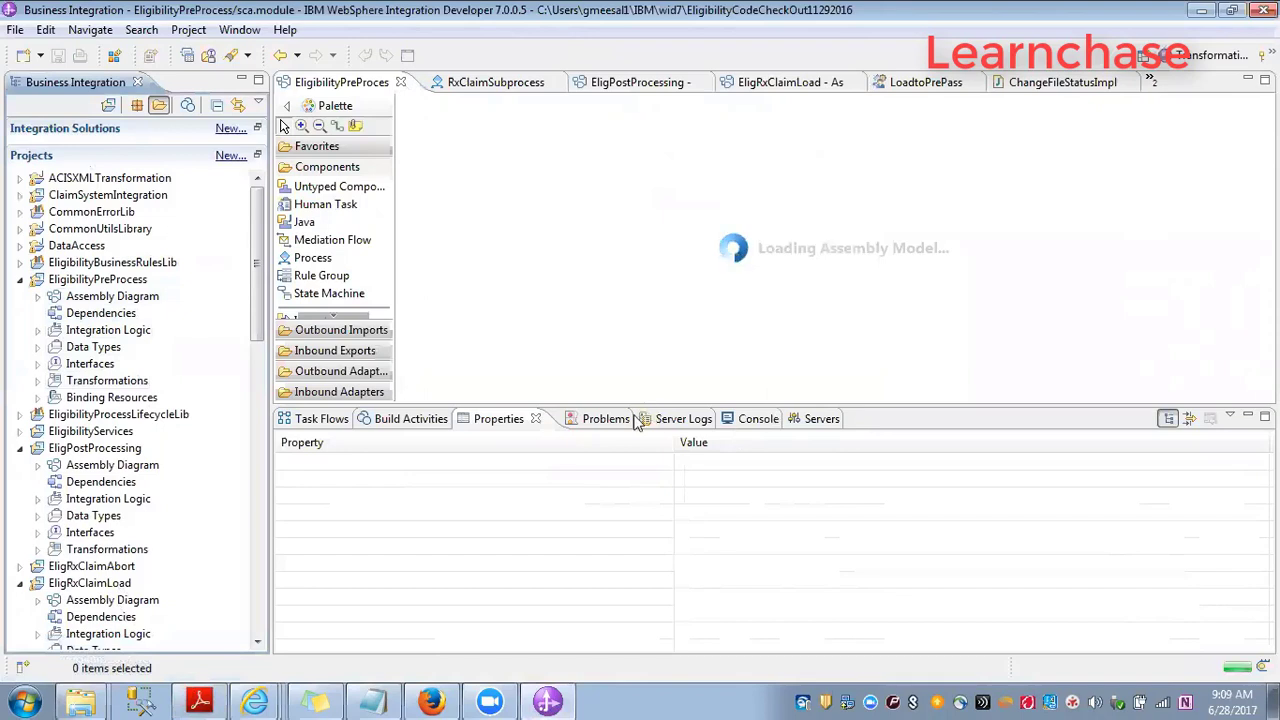
left_click_drag(629, 403, 654, 498)
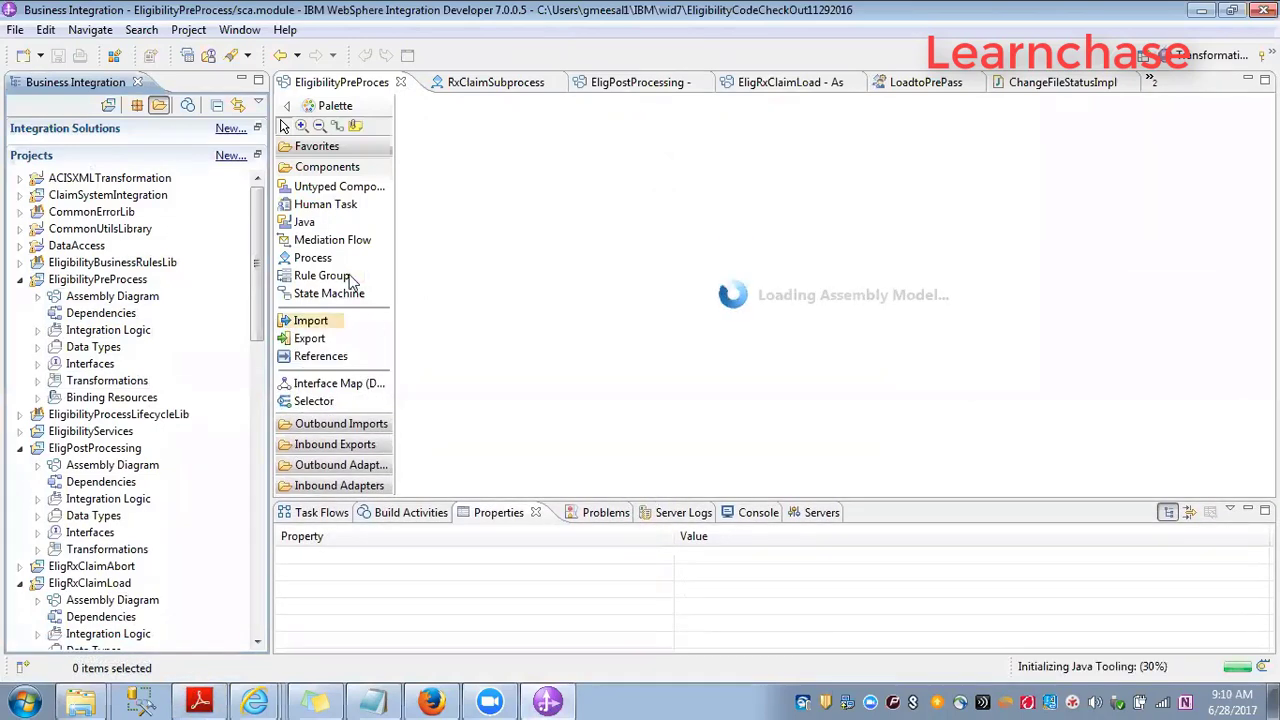
left_click(318, 146)
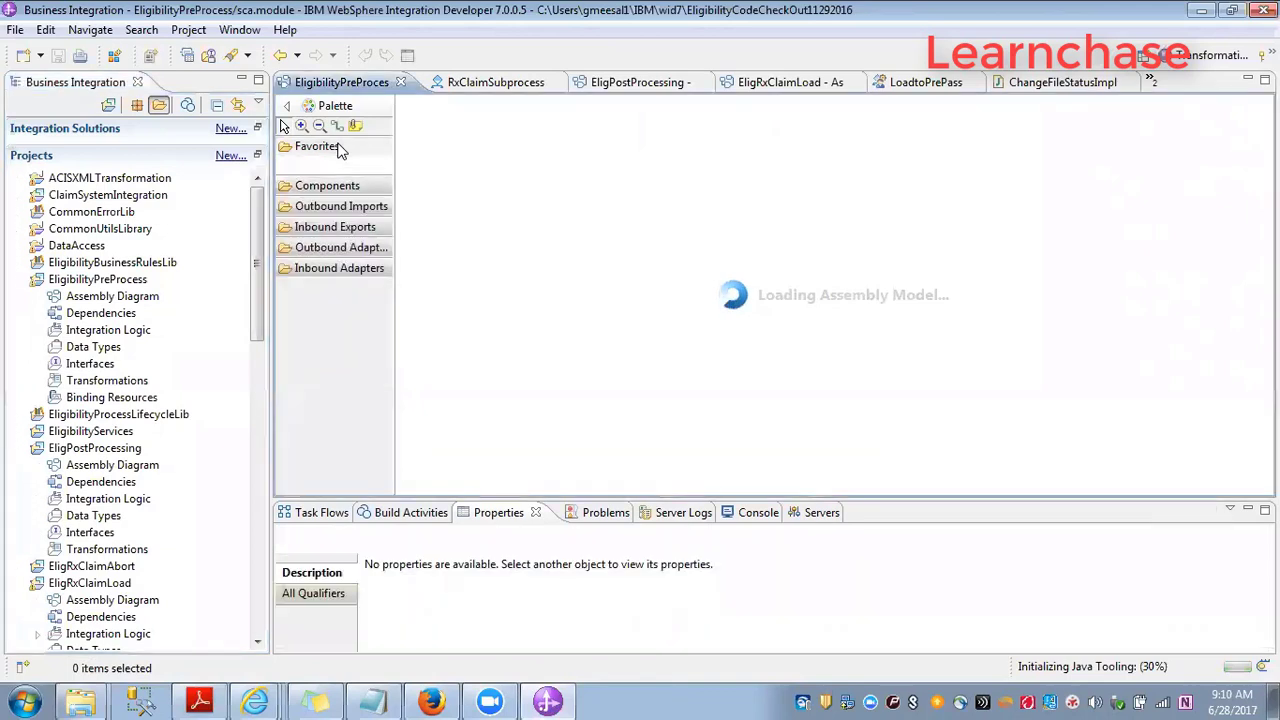
left_click(330, 208)
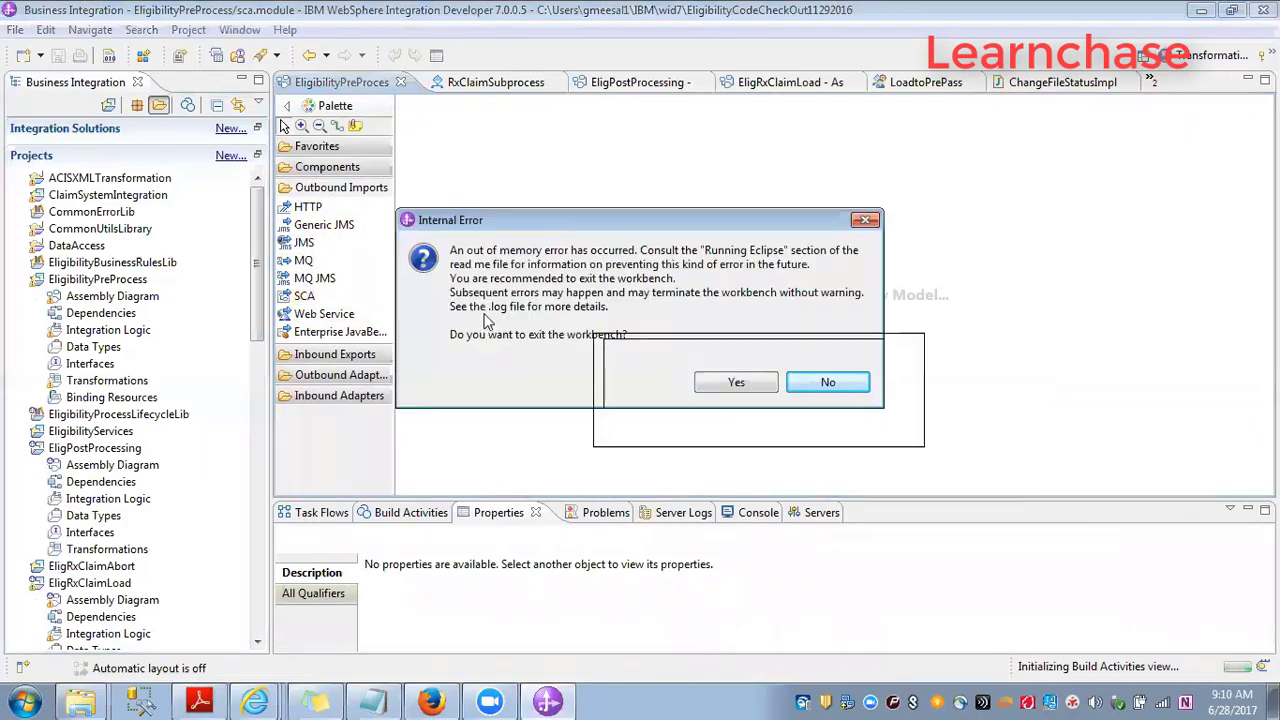
left_click(830, 387)
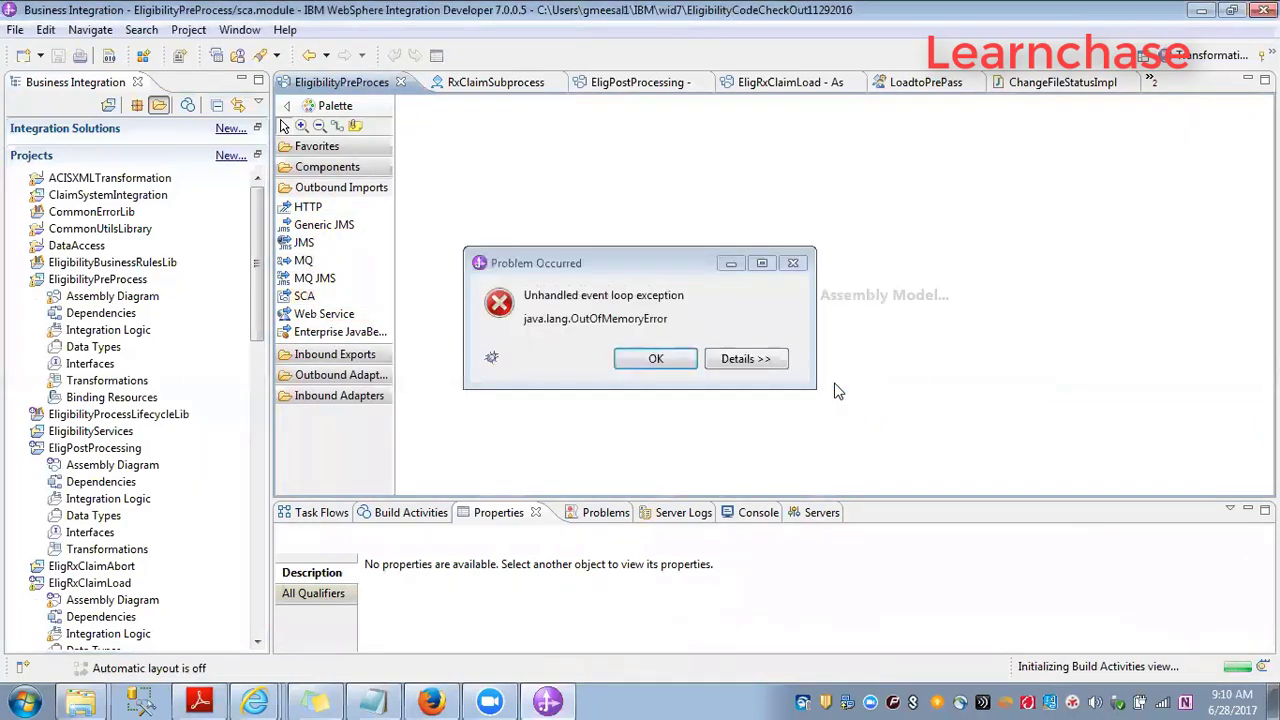
left_click(652, 359)
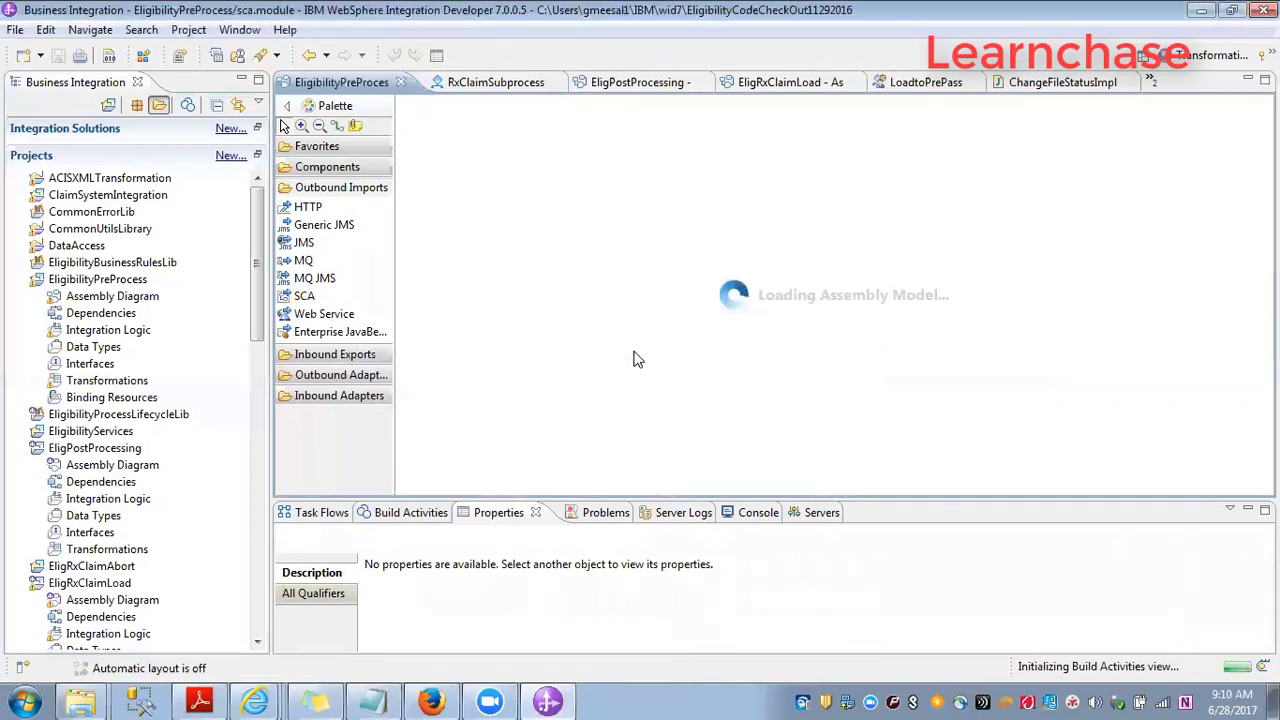
Expand Inbound Exports in the palette and dismiss the error dialogs, keeping the workbench open
left_click(336, 356)
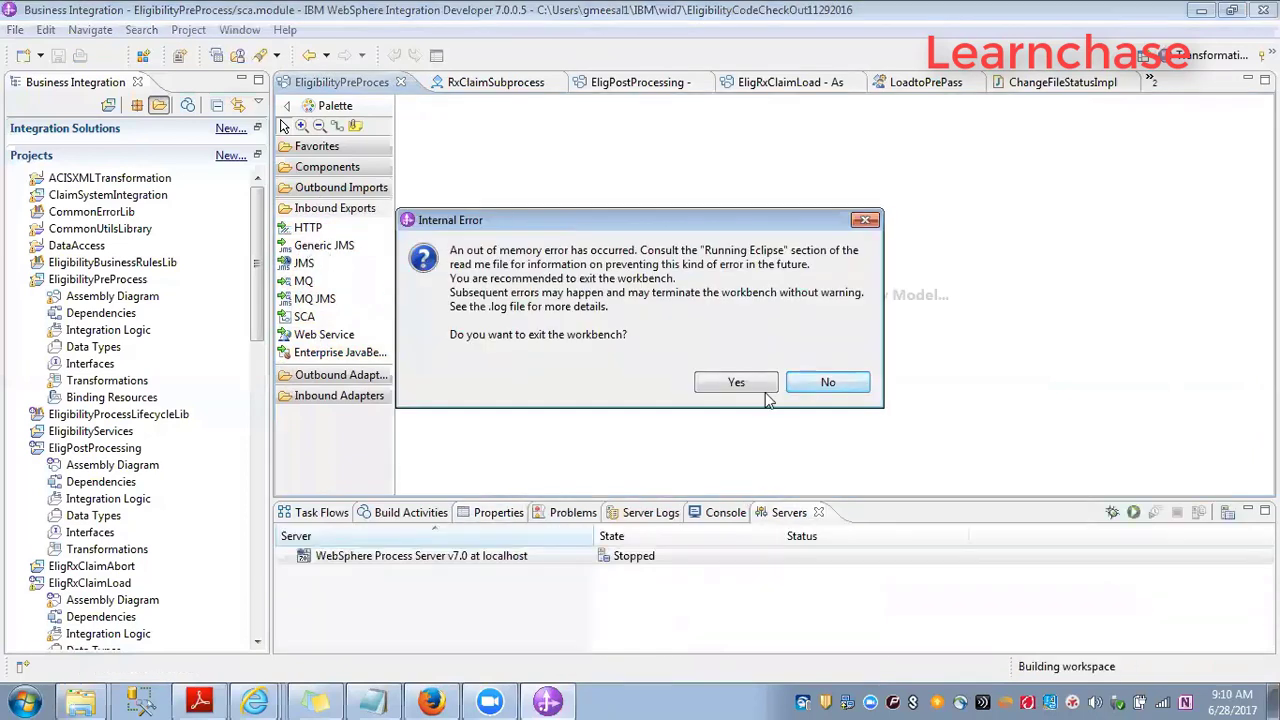
left_click(812, 388)
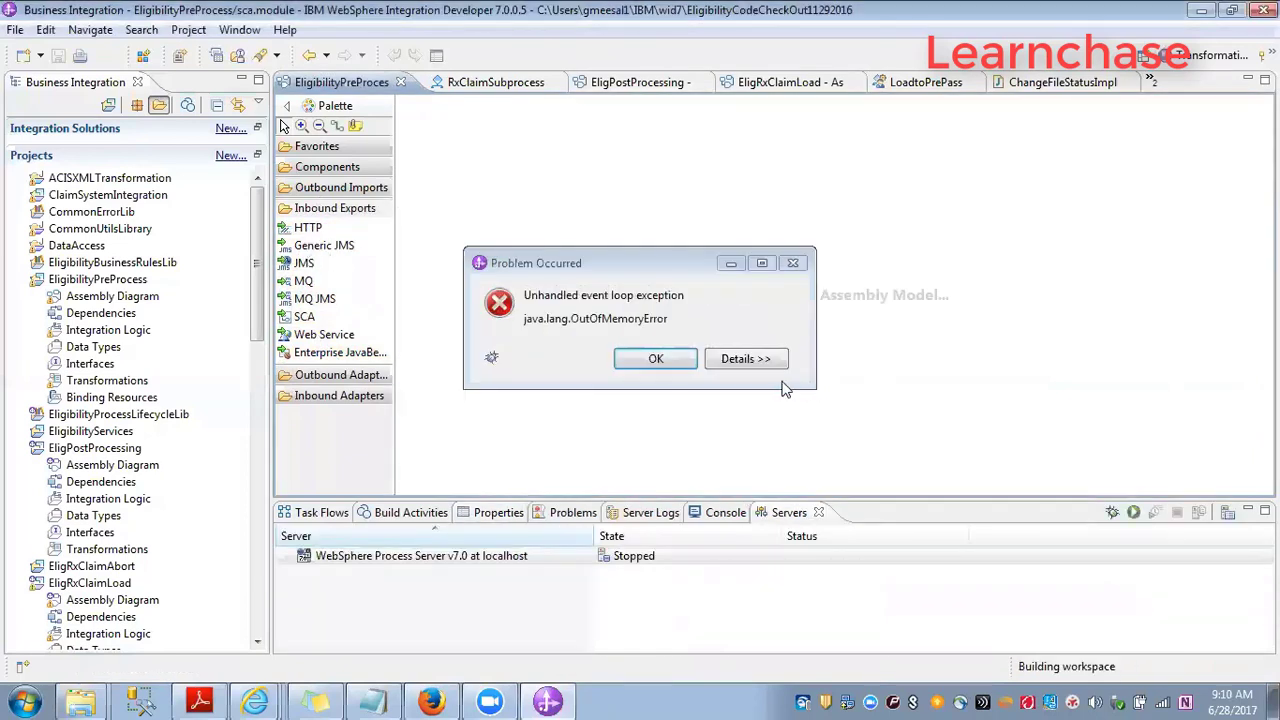
left_click(655, 358)
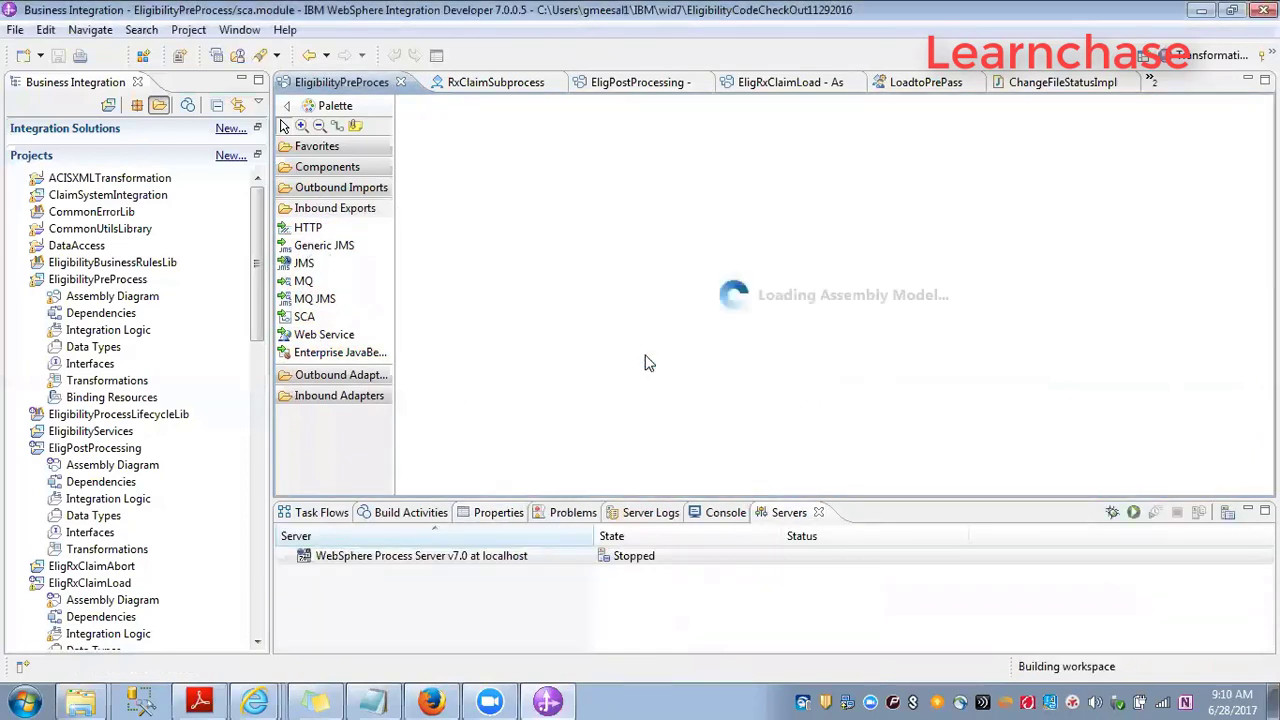
Close the EligibilityPreProcess assembly editor, decline to exit the workbench, and dismiss the exception dialog
left_click(400, 83)
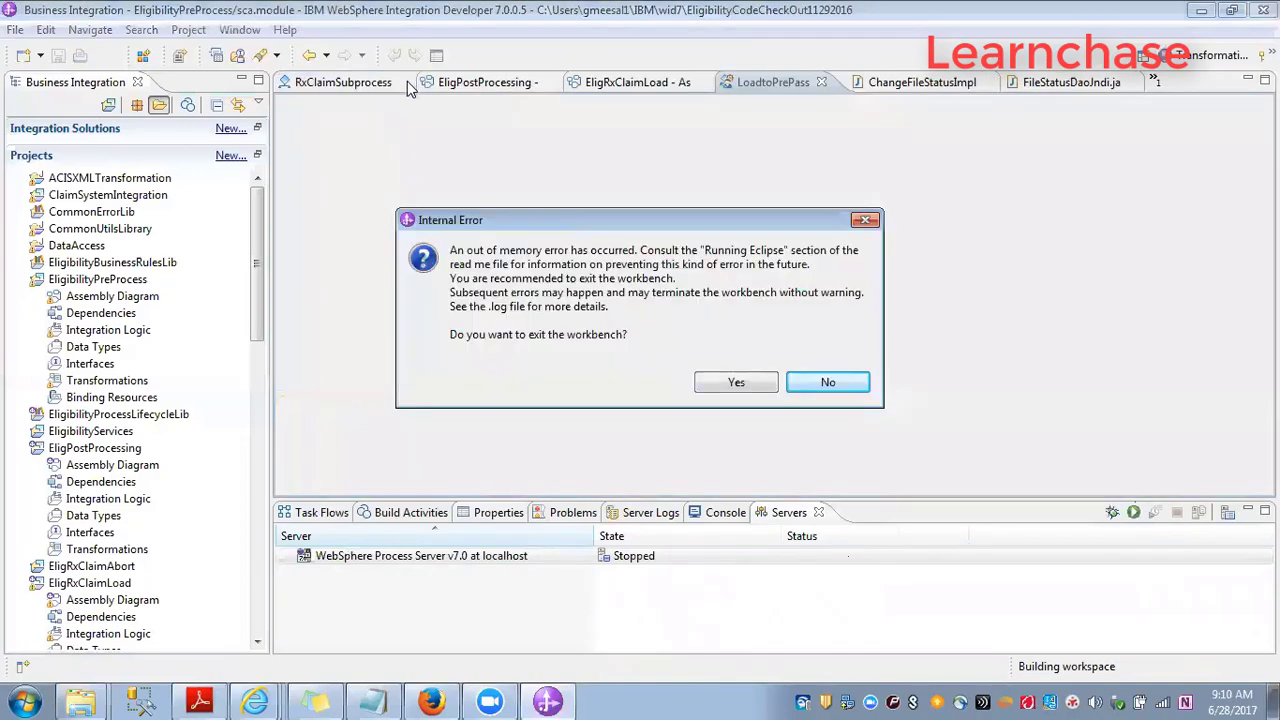
left_click(805, 383)
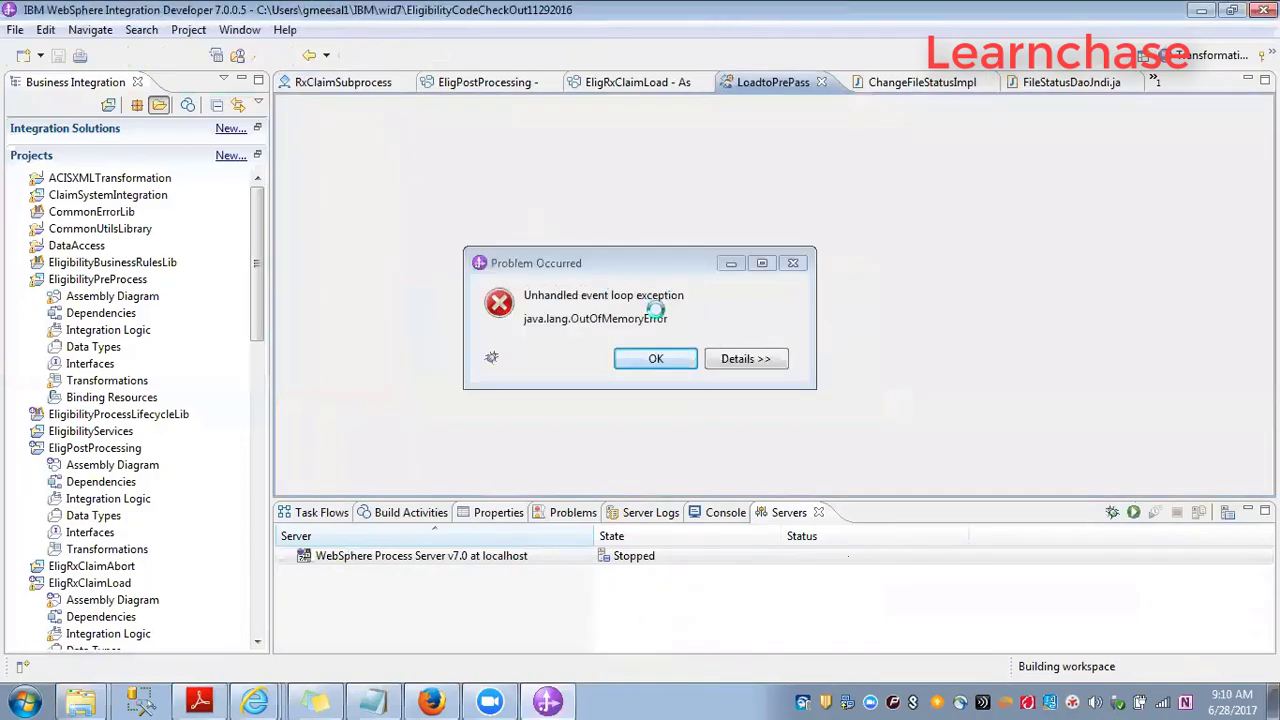
left_click(655, 358)
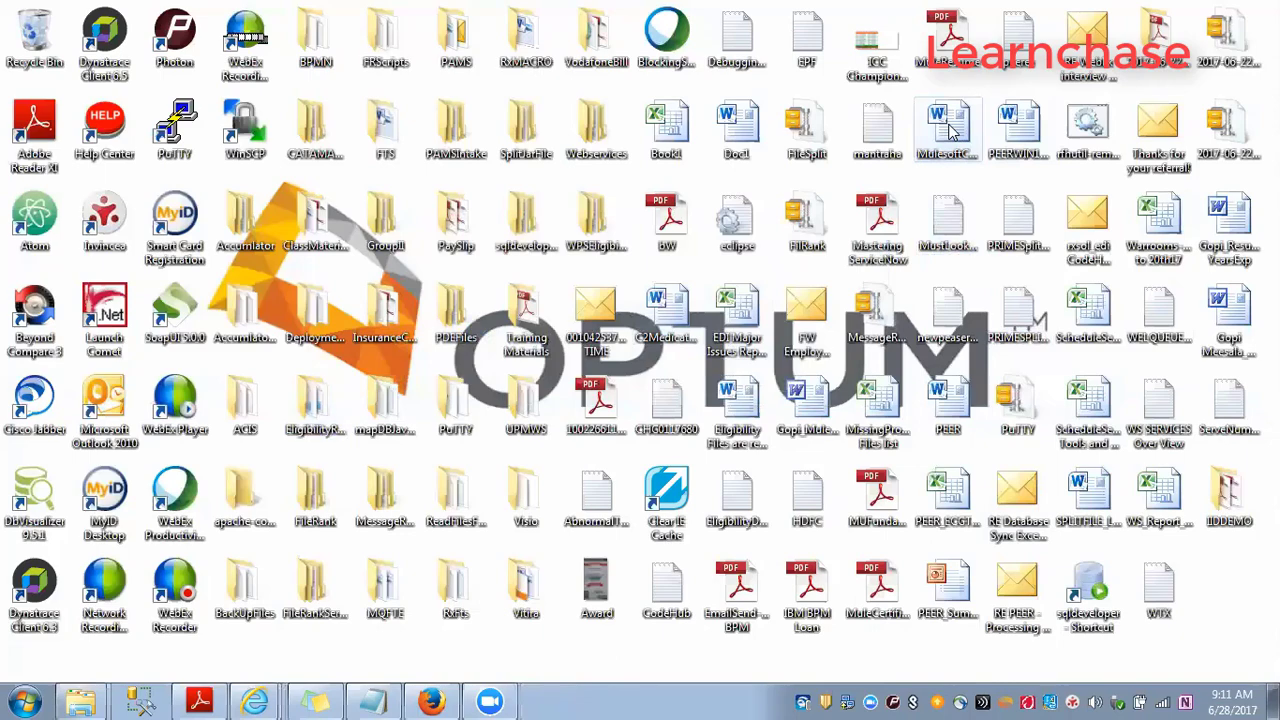
Open the desktop's eclipse configuration file in a maximized Notepad window and examine its -Xmx memory setting
right_click(731, 226)
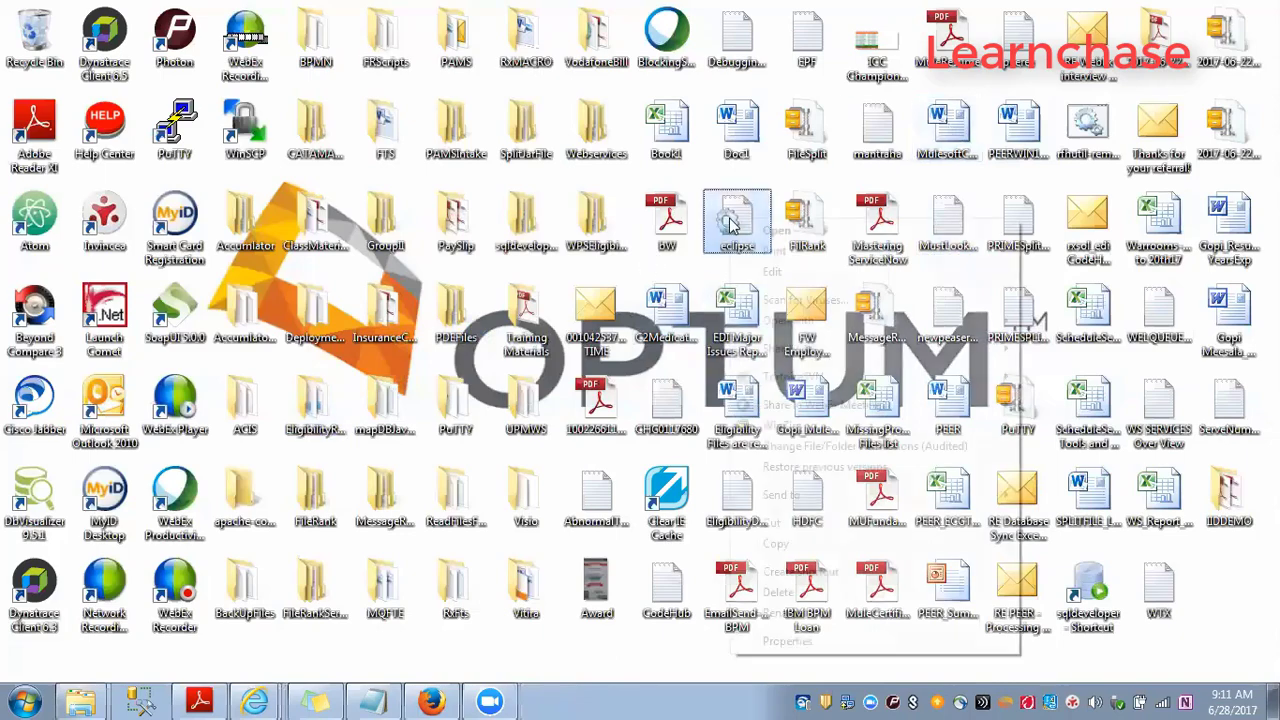
key("Escape")
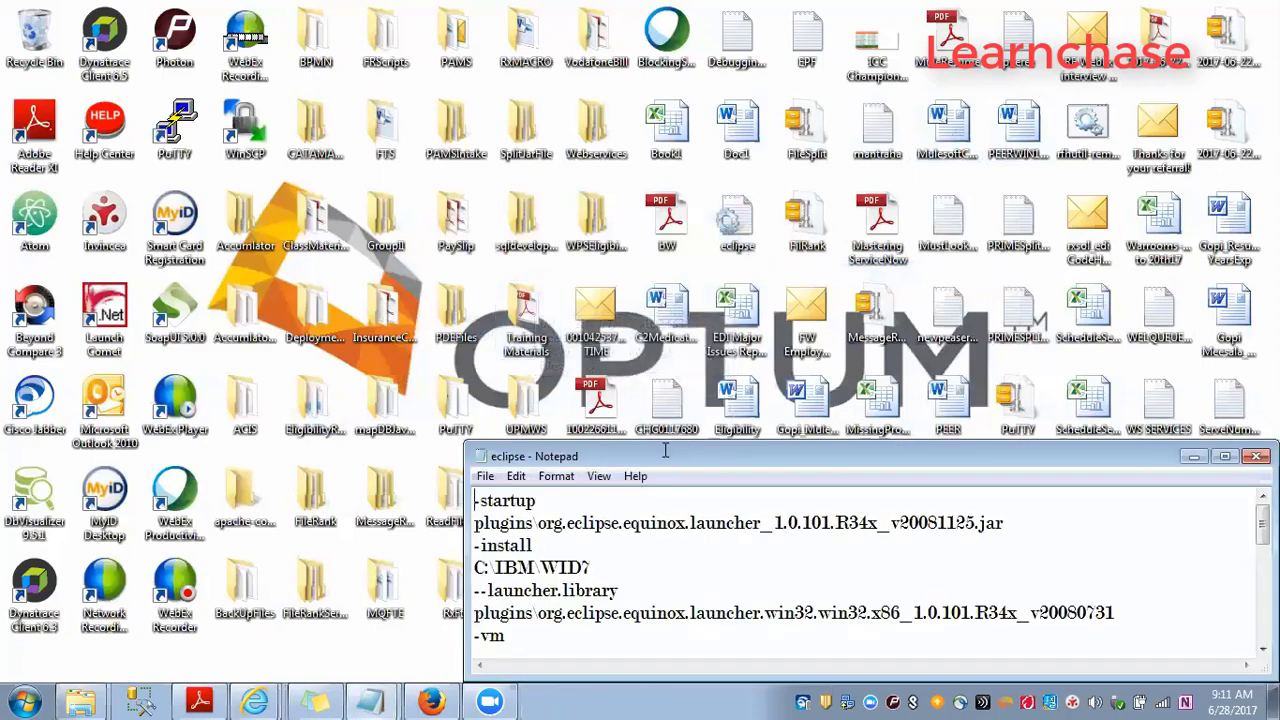
double_click(664, 456)
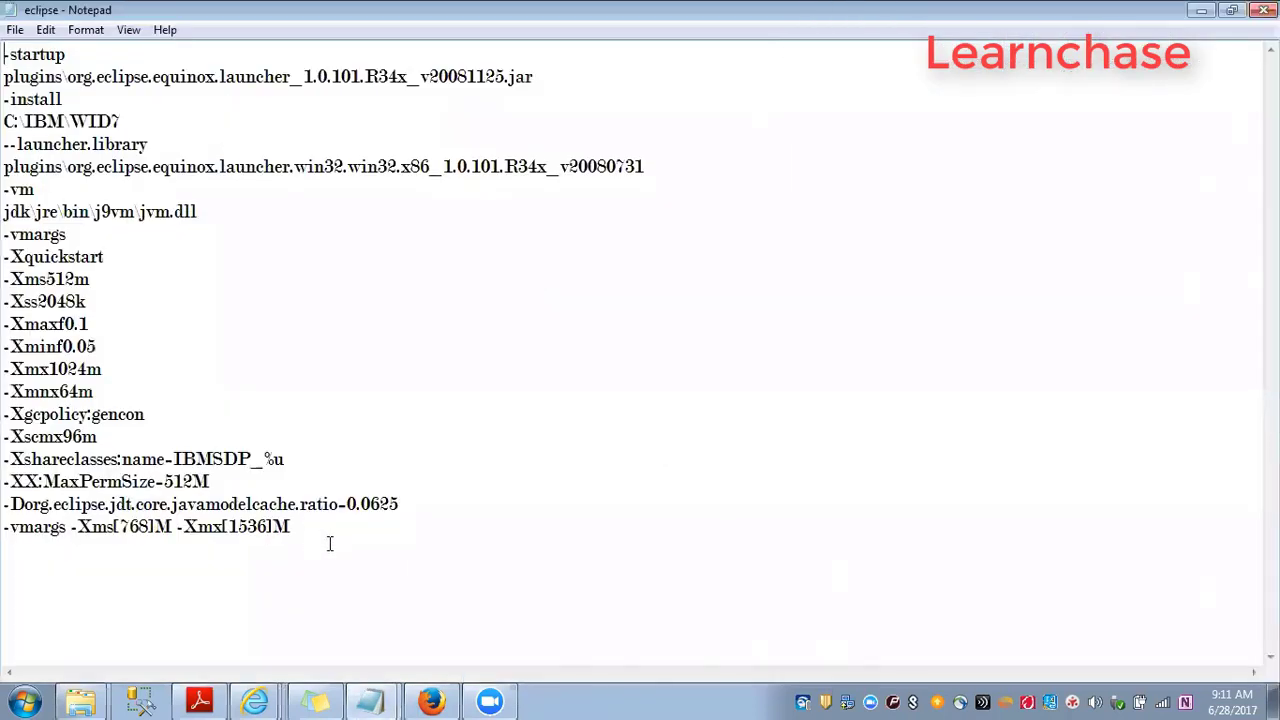
double_click(70, 369)
left_click(160, 500)
Browse from Computer to the C:\IBM\WID7 installation folder
left_click(24, 701)
left_click(317, 358)
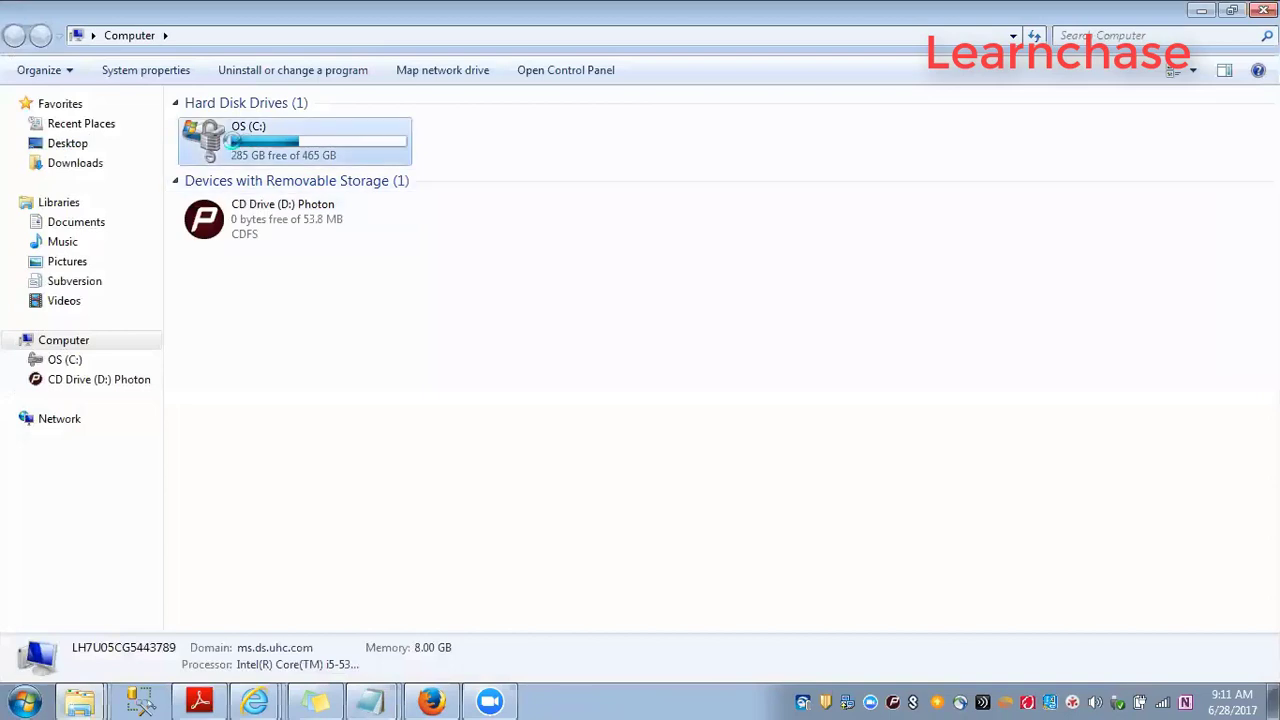
double_click(230, 140)
double_click(228, 148)
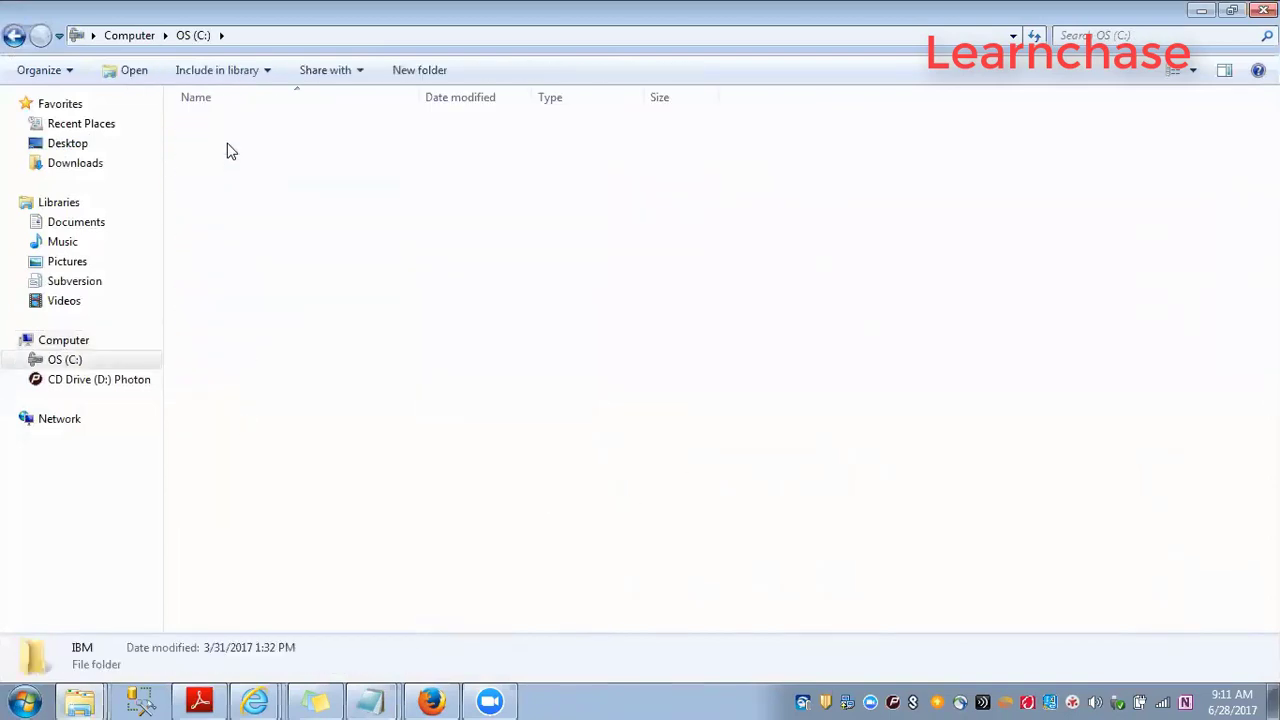
left_click(222, 224)
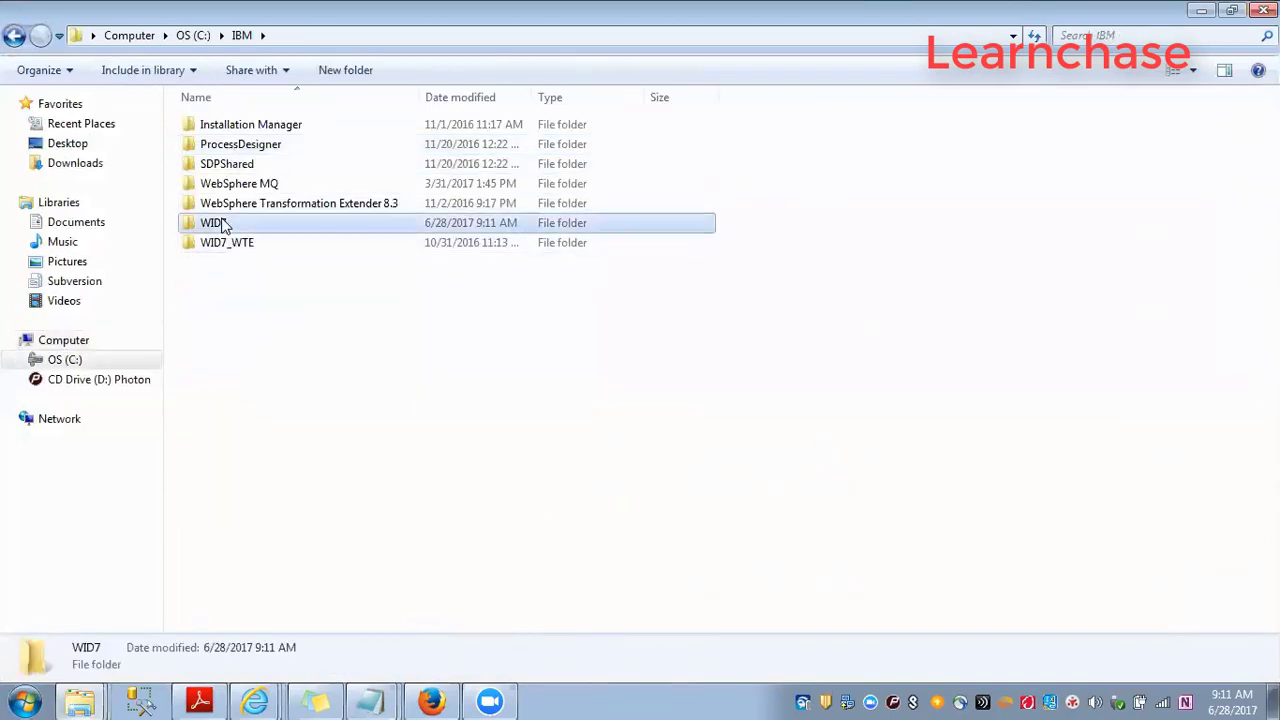
double_click(222, 224)
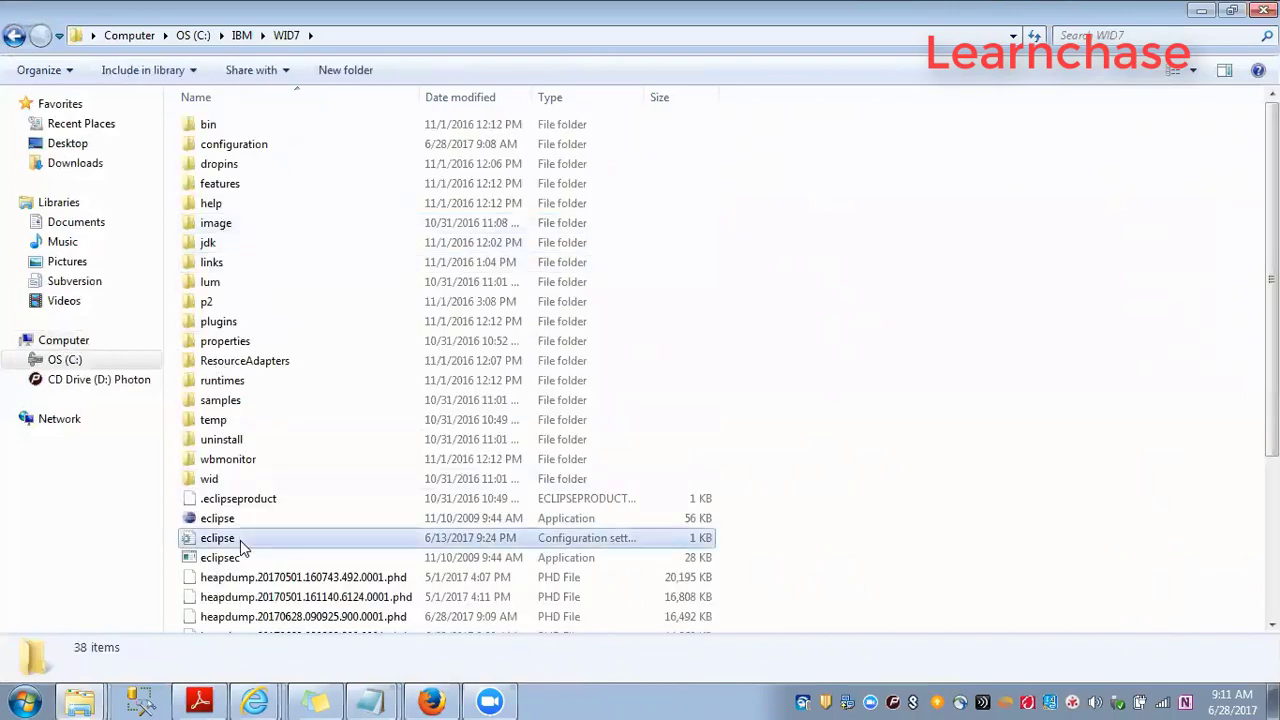
Open the WID7 folder's eclipse configuration file in a maximized Notepad window, review its memory arguments, and close it
right_click(240, 540)
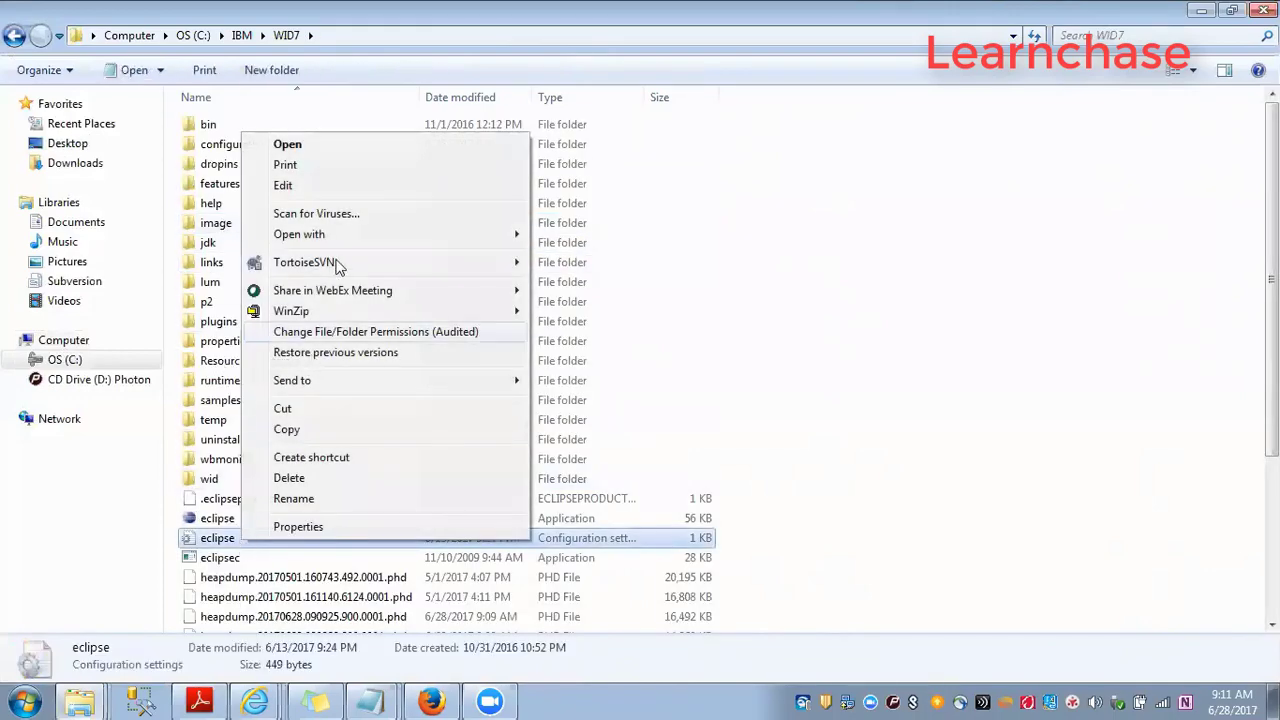
left_click(780, 326)
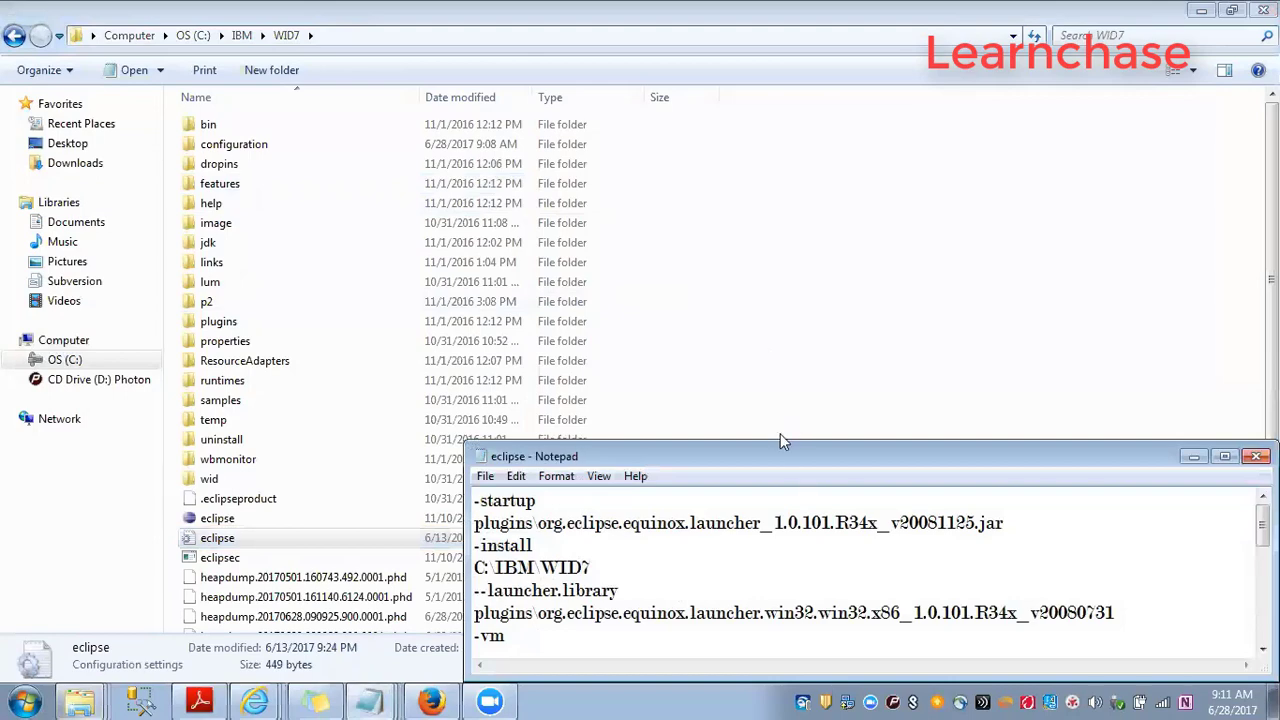
double_click(755, 452)
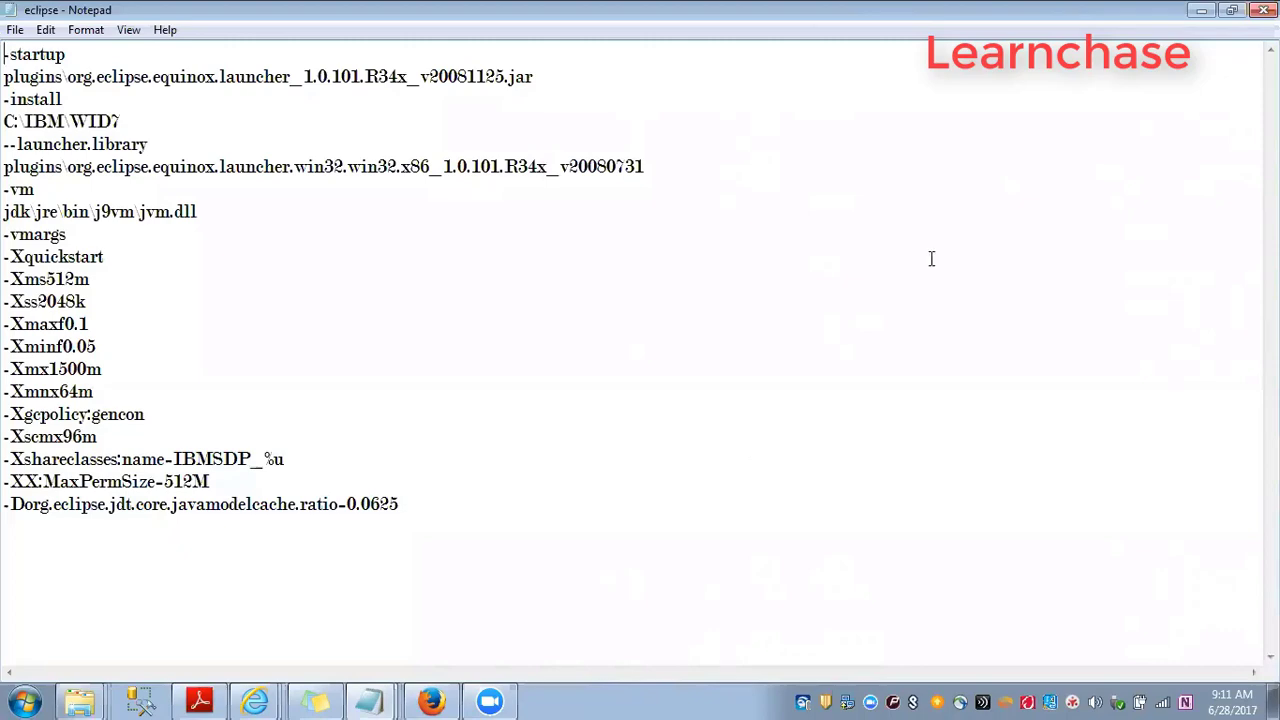
left_click(1264, 10)
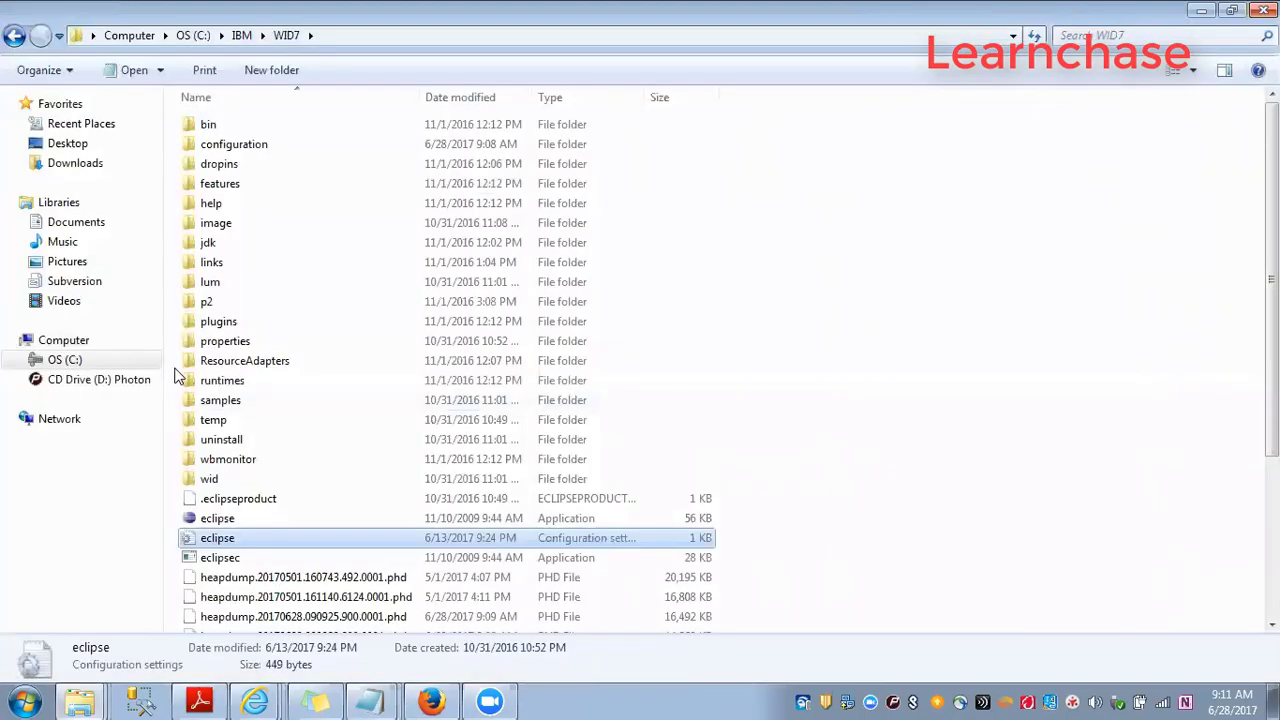
Delete all heapdump, javacore and Snap files from the WID7 folder
left_click(25, 702)
left_click(548, 590)
scroll(548, 590, "down", 4)
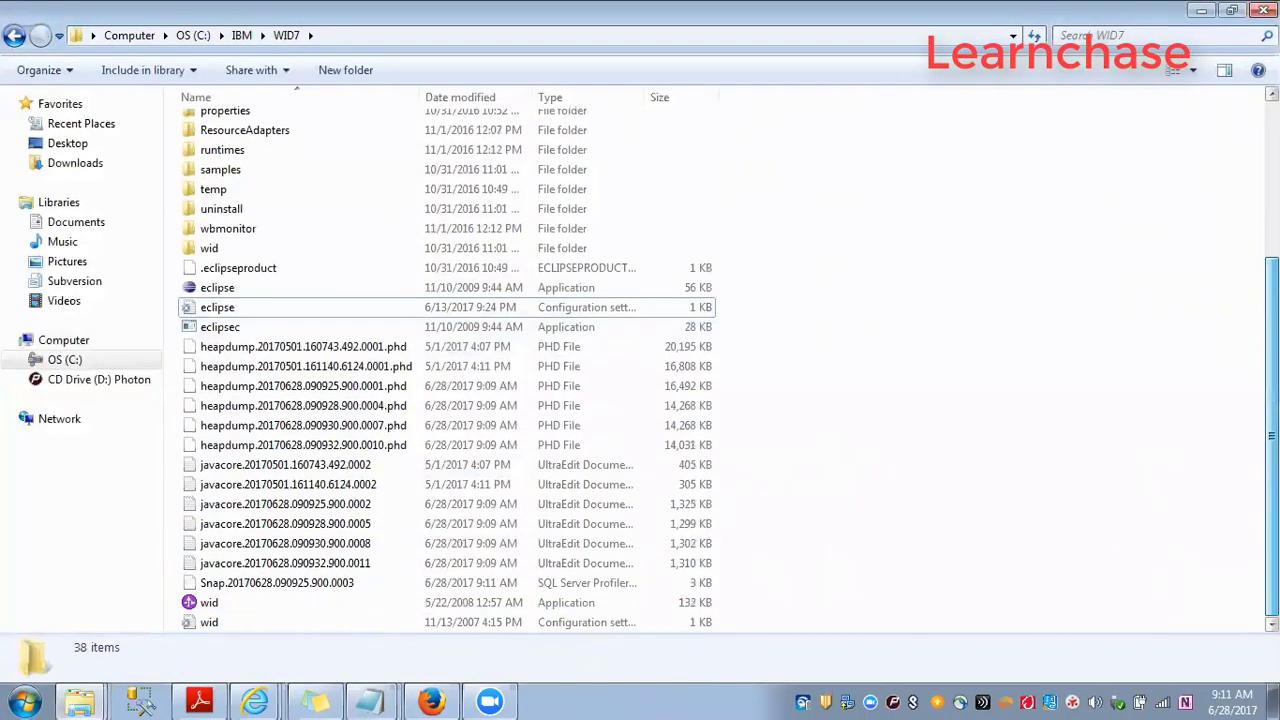
left_click(308, 588)
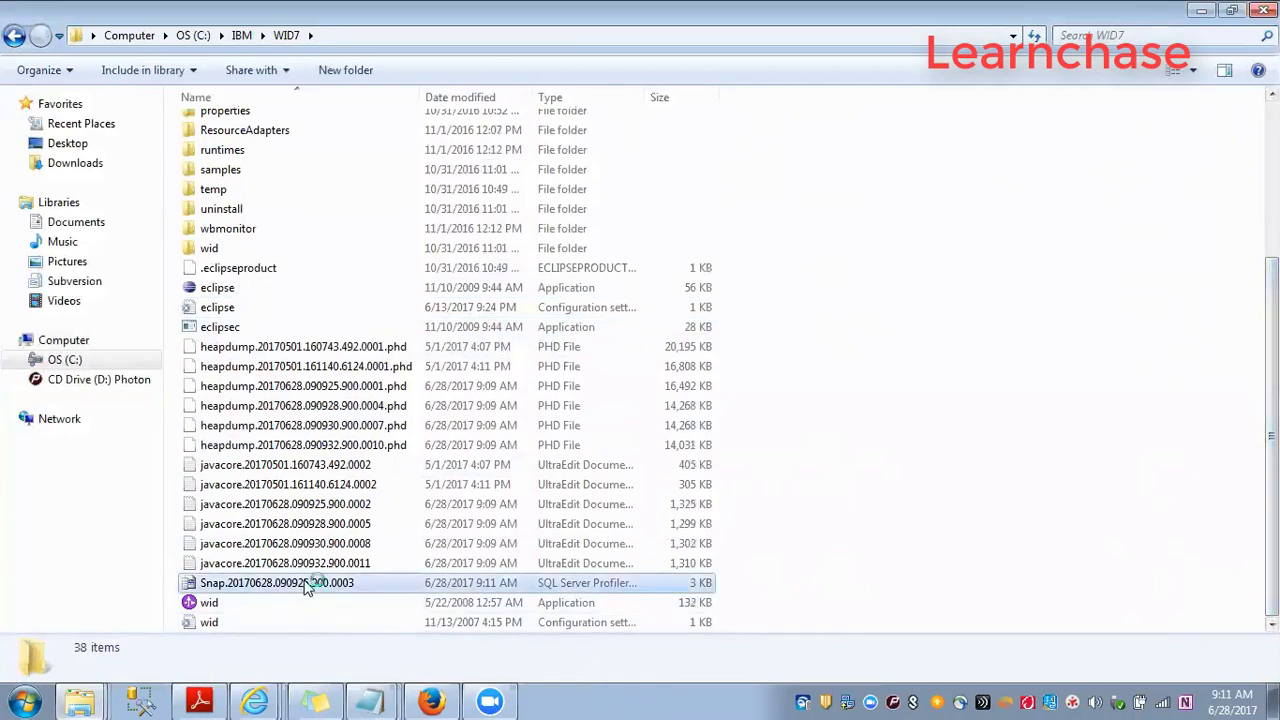
left_click(304, 354, "shift")
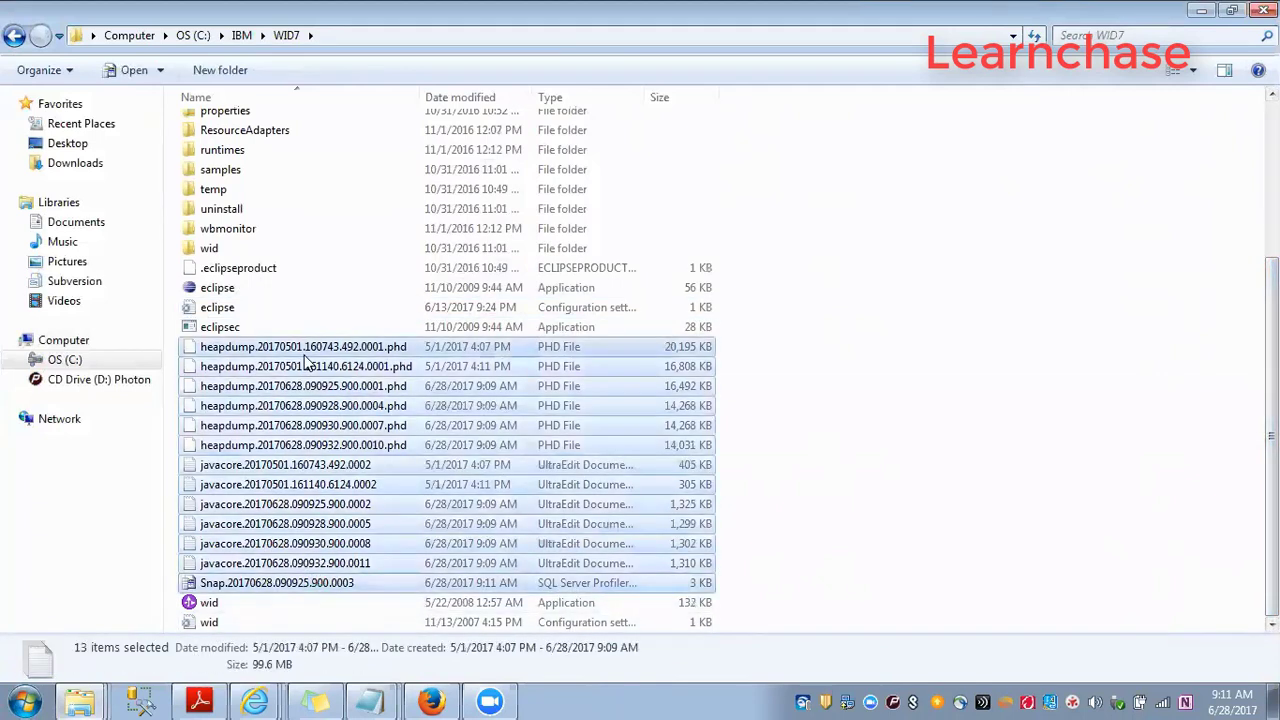
key("Delete")
key("Return")
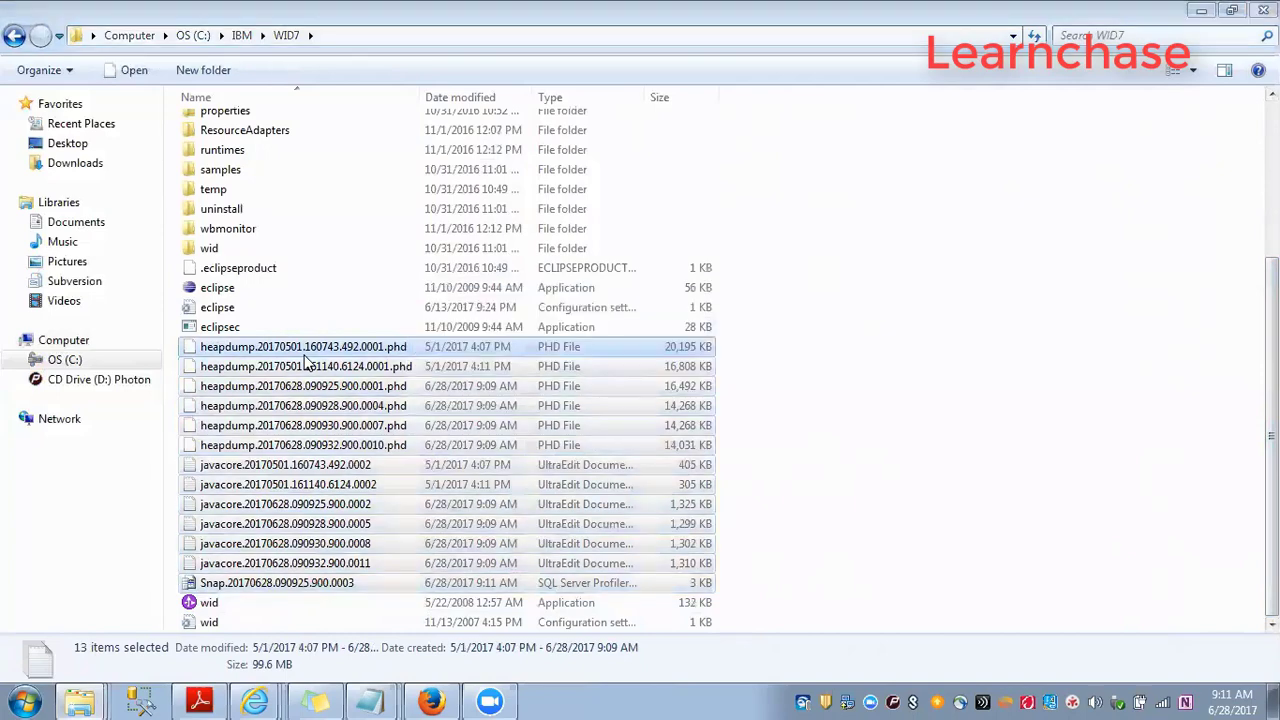
Launch WebSphere Integration Developer V7.0 with the EligibilityCodeCheckOut11292016 workspace
left_click(24, 700)
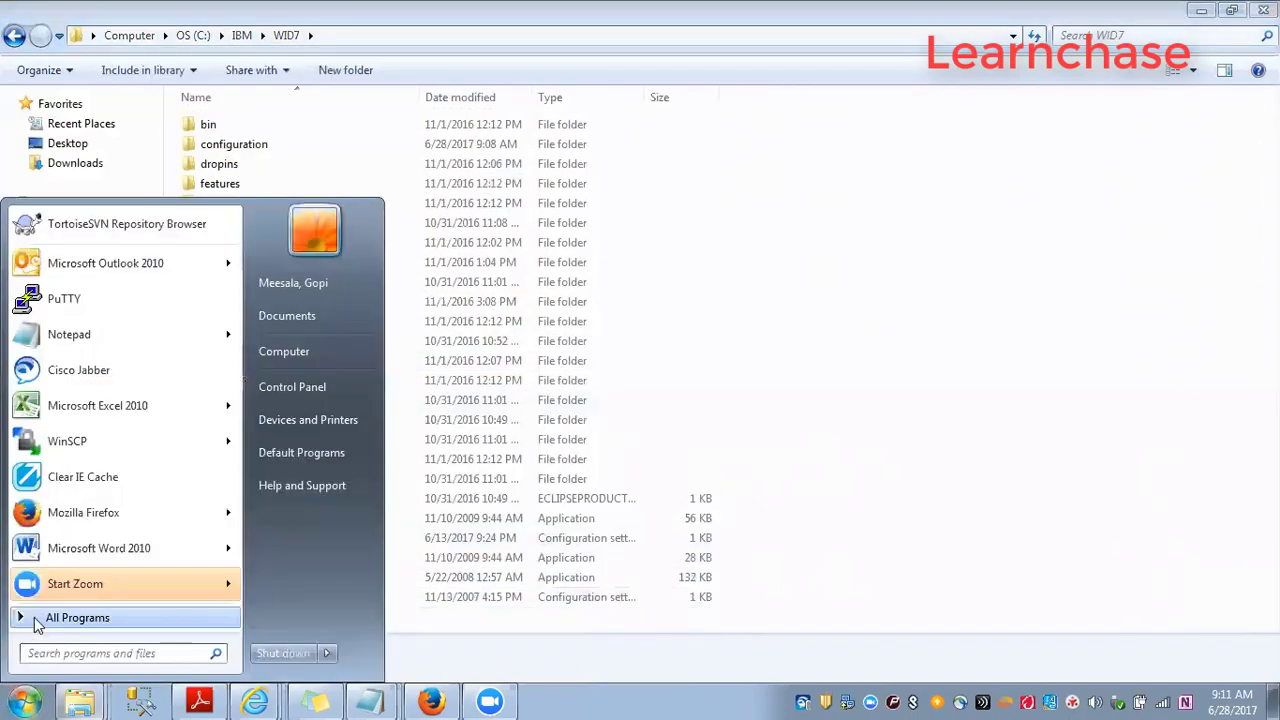
left_click(40, 617)
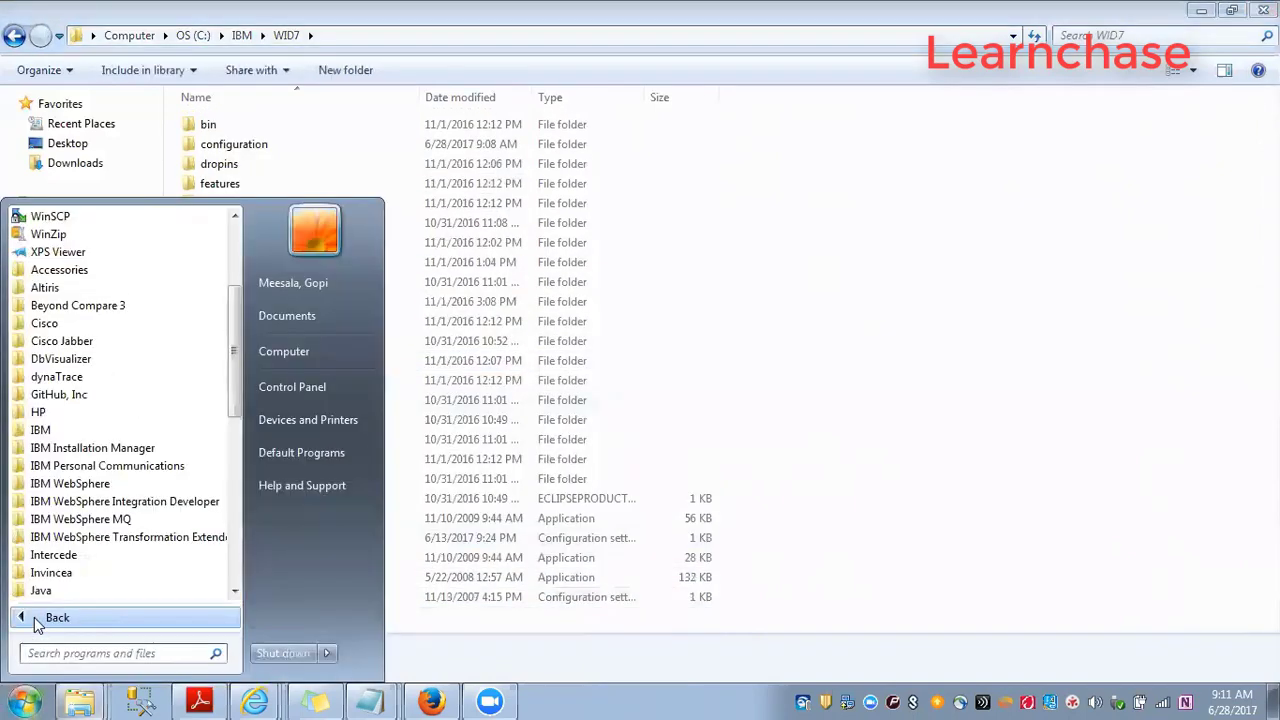
left_click(68, 505)
left_click(72, 519)
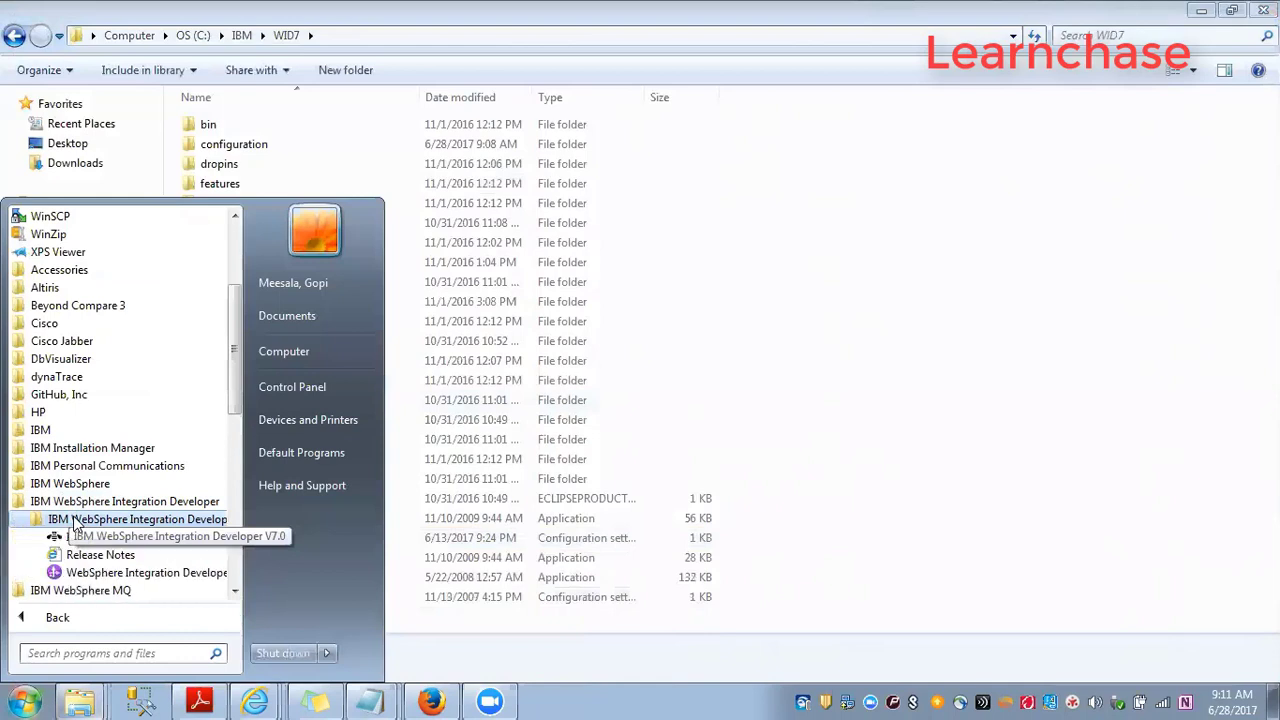
left_click(104, 574)
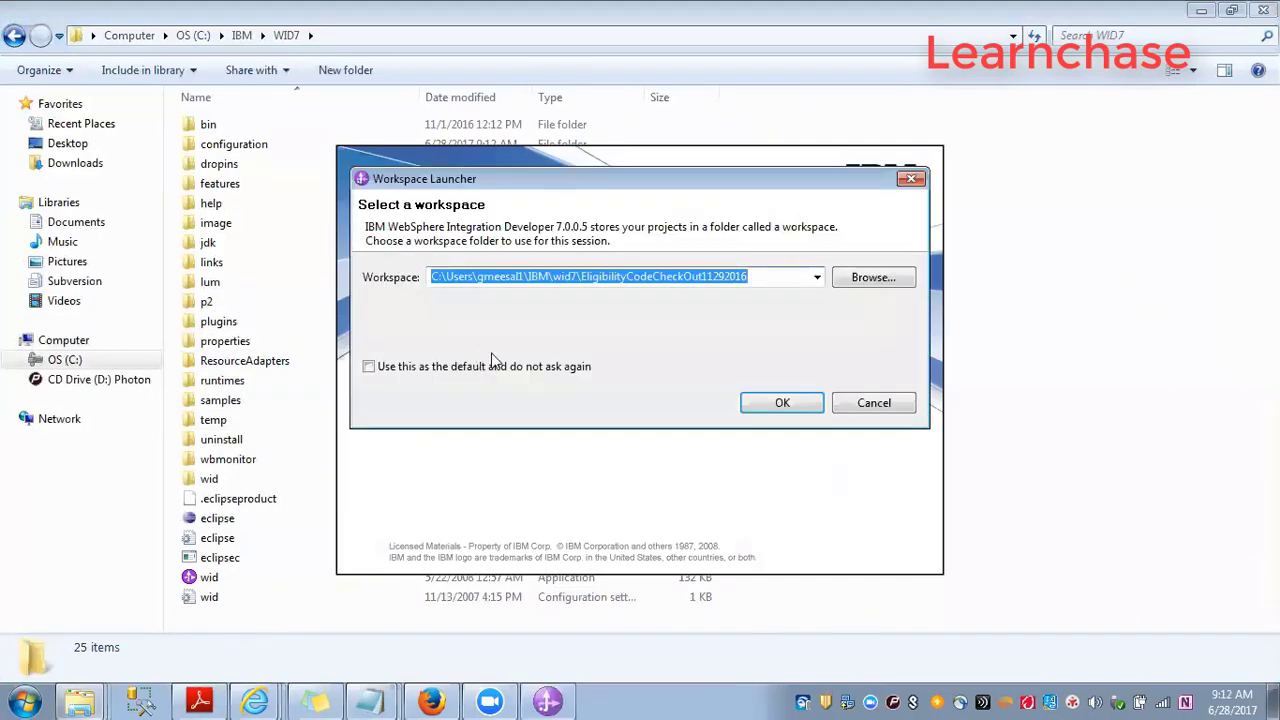
left_click(817, 278)
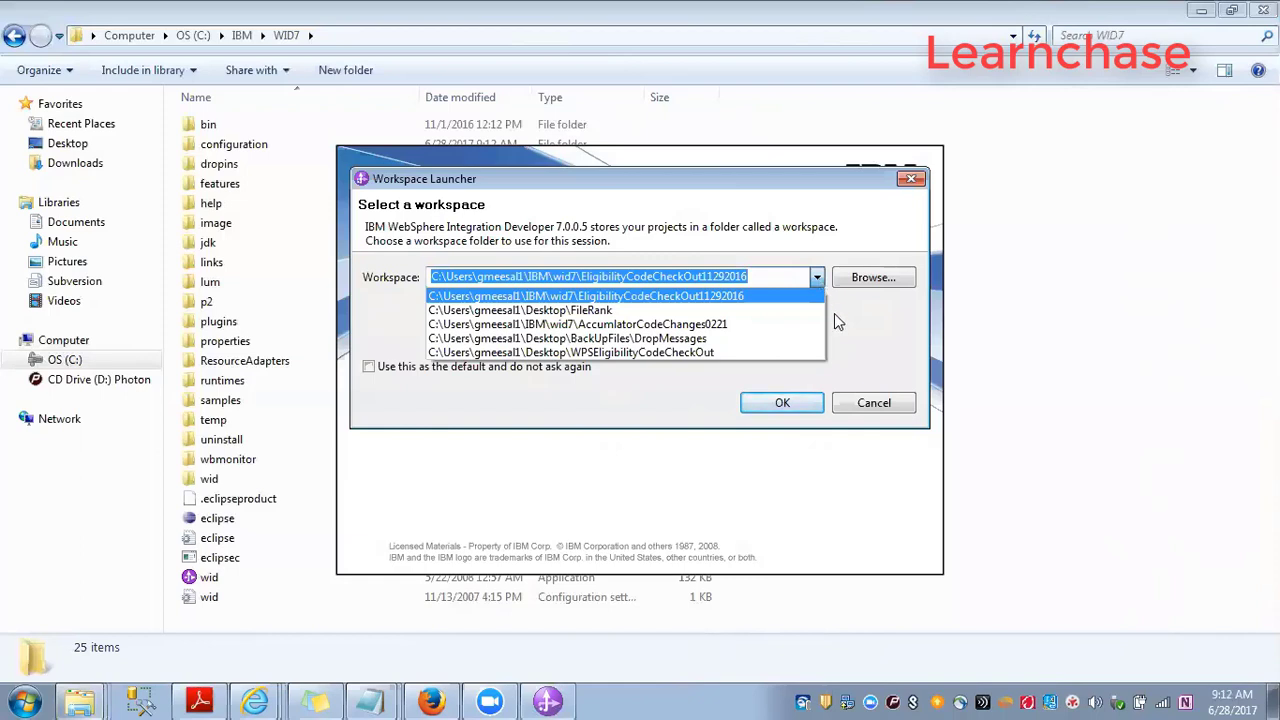
left_click(879, 362)
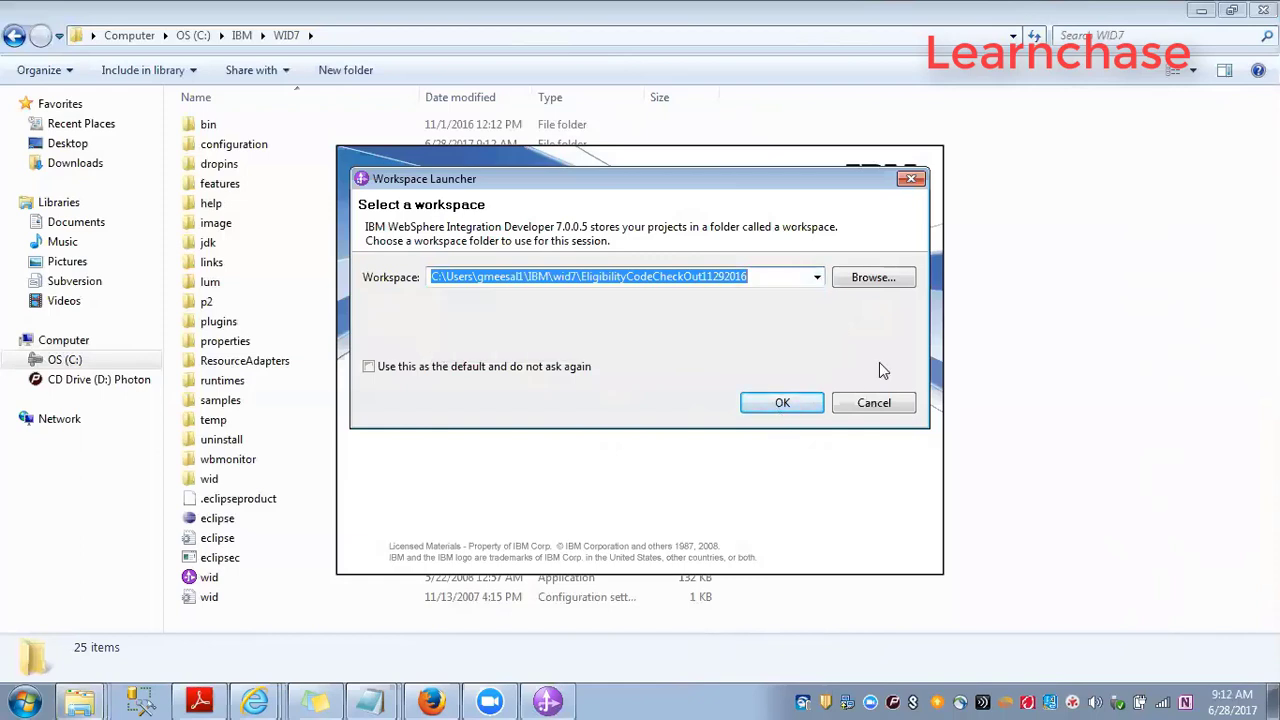
left_click(785, 405)
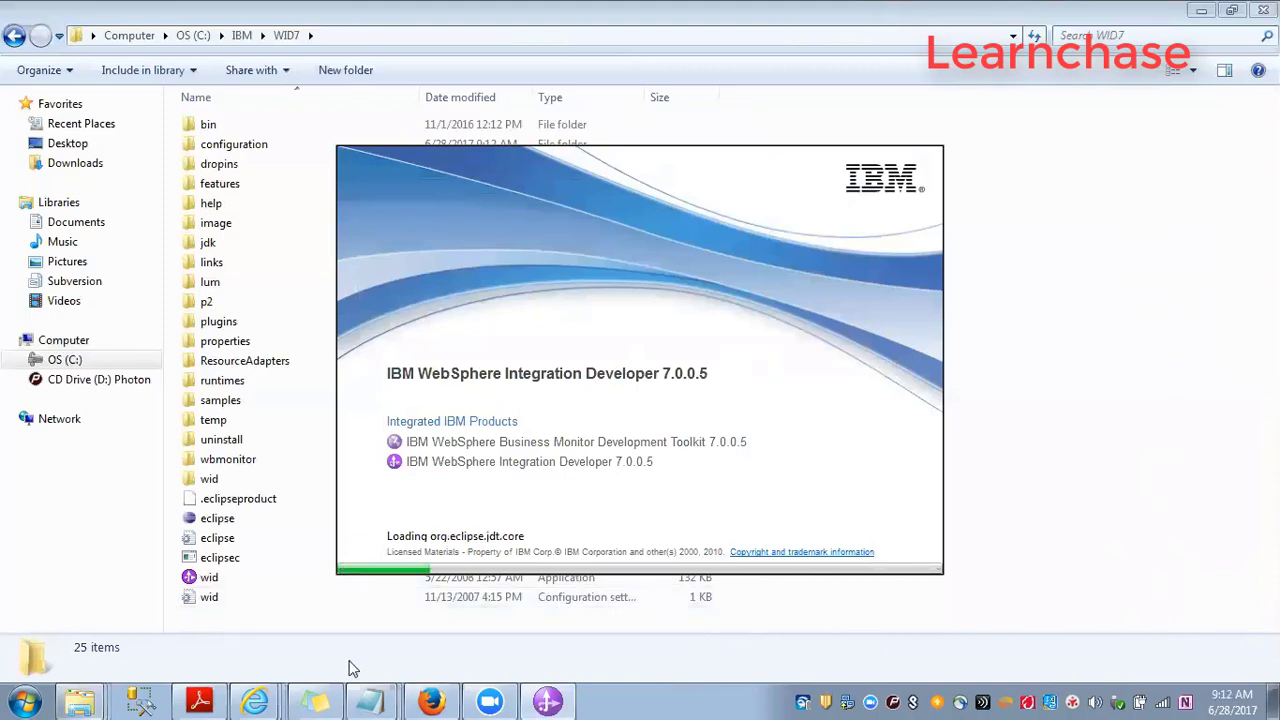
Switch to the IT Gurukulum course schedule PDF in Adobe Reader and review the session topics from project creation through UCA
left_click(178, 698)
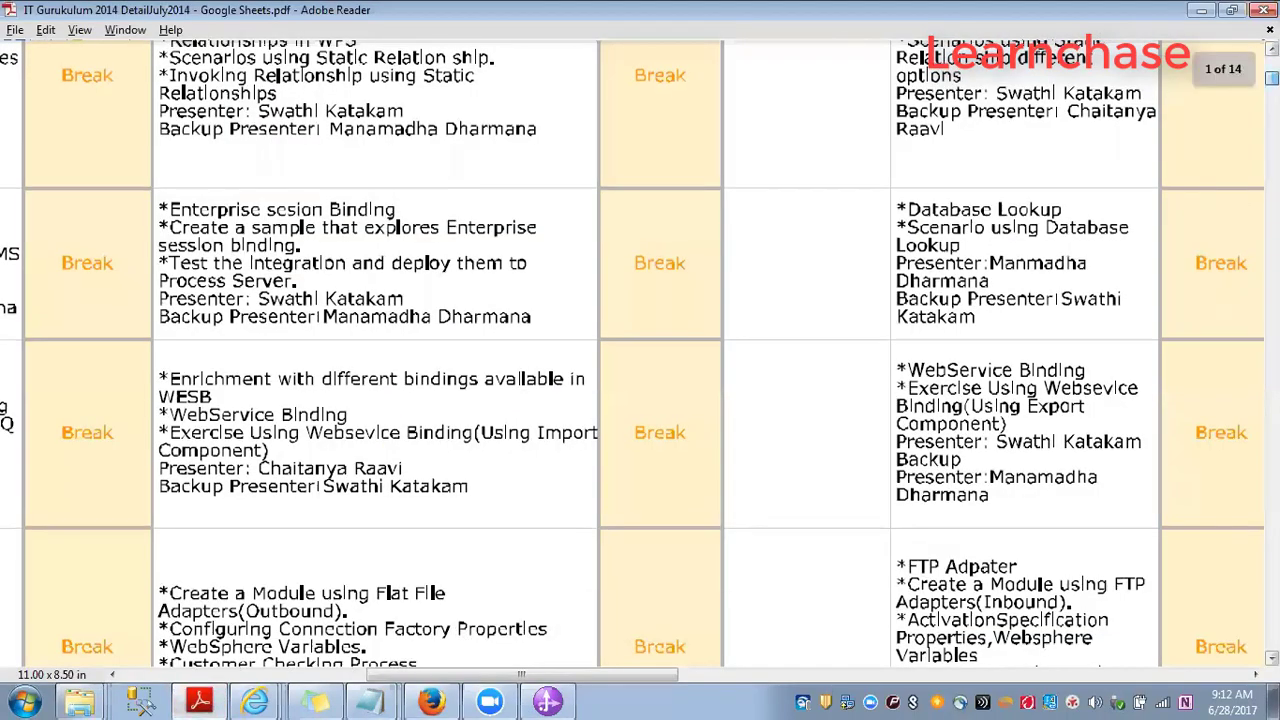
scroll(640, 353, "up", 5)
scroll(640, 353, "up", 2)
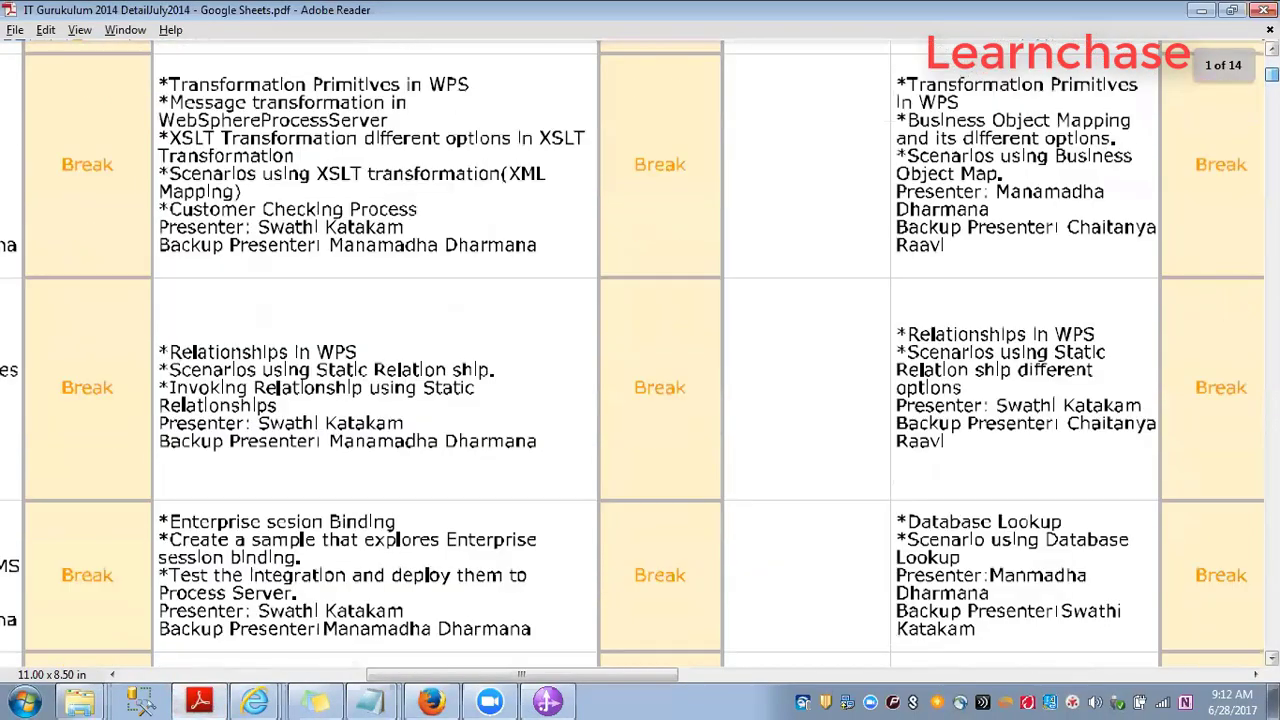
scroll(640, 353, "up", 9)
scroll(640, 353, "down", 4)
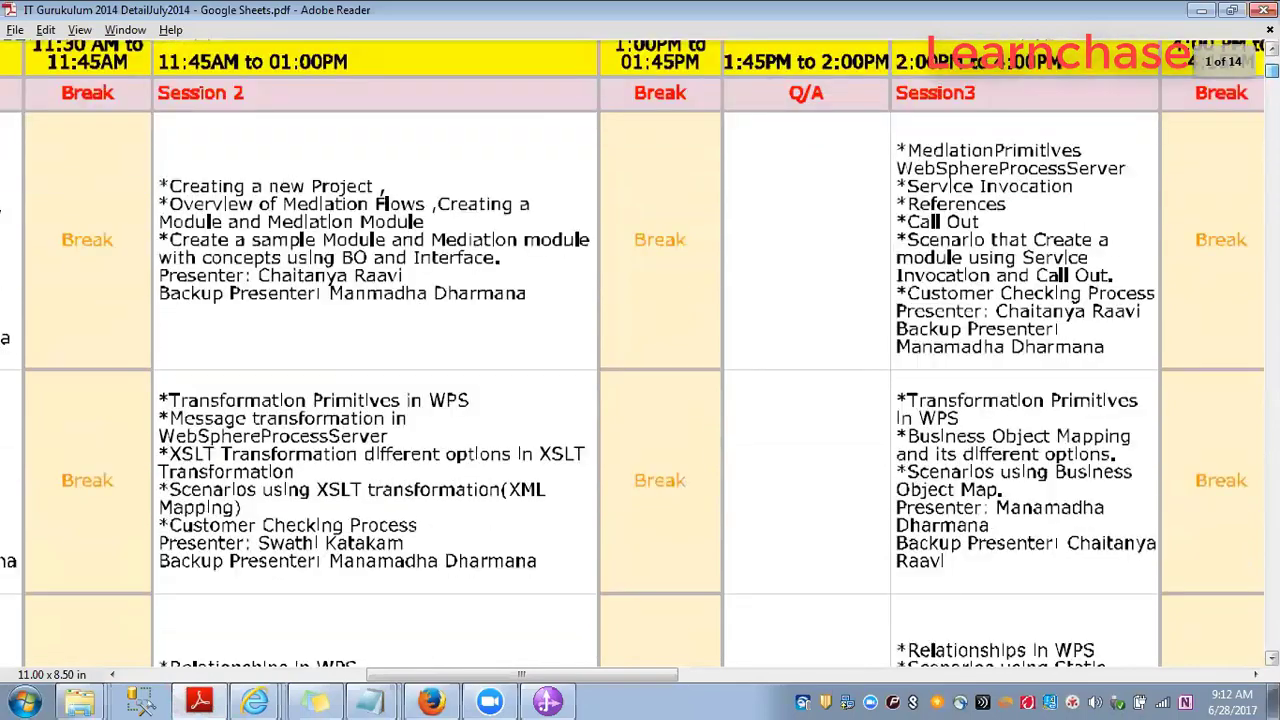
scroll(640, 353, "down", 4)
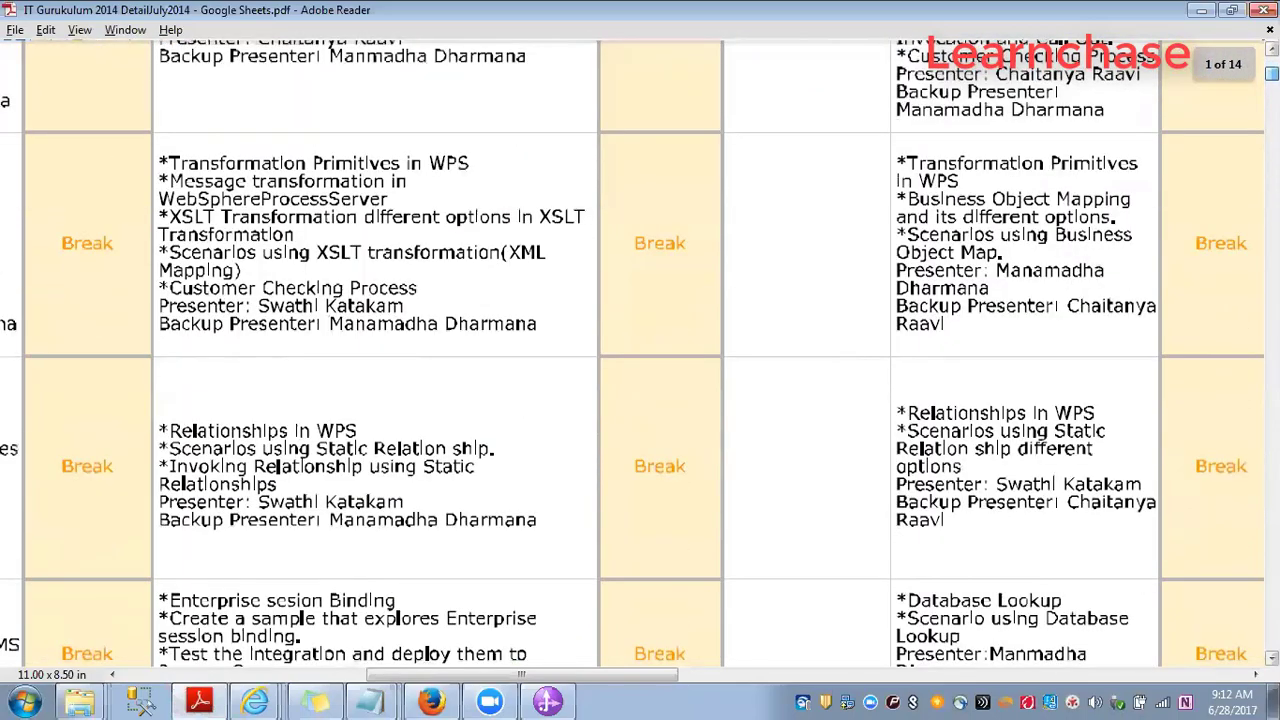
scroll(640, 353, "up", 4)
scroll(640, 353, "up", 4)
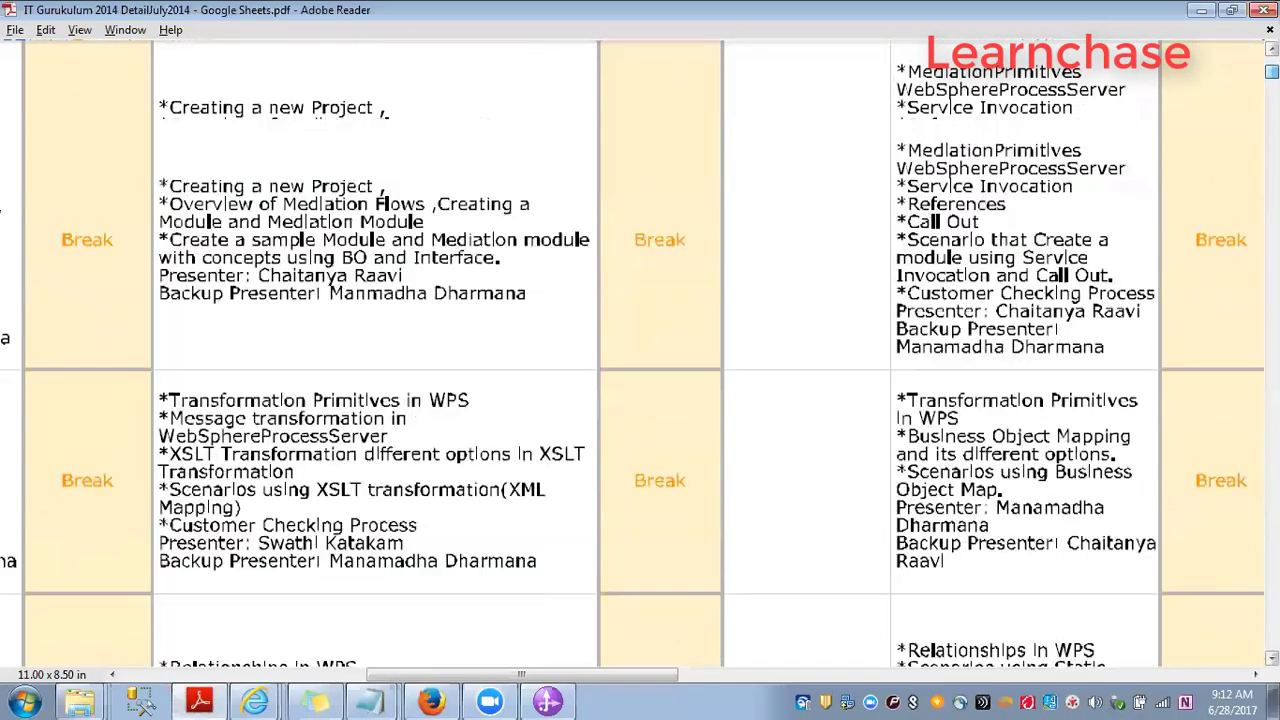
scroll(640, 353, "down", 4)
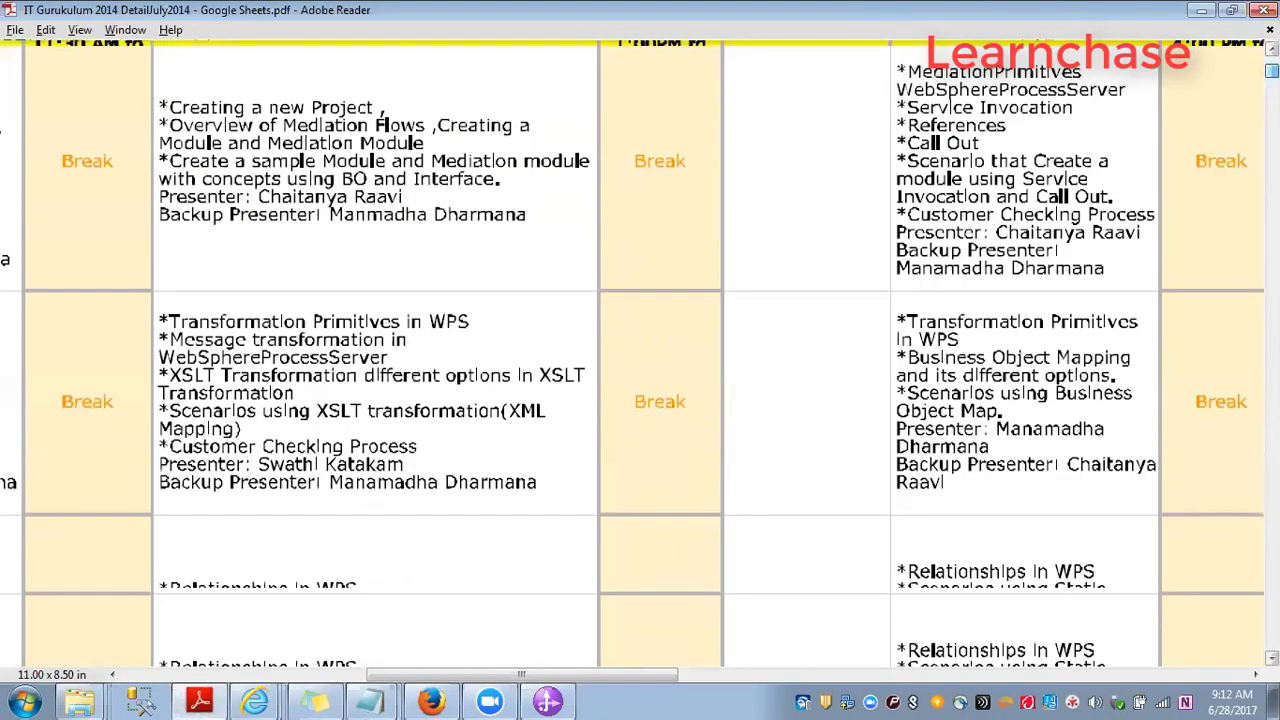
scroll(640, 353, "down", 4)
scroll(640, 353, "down", 10)
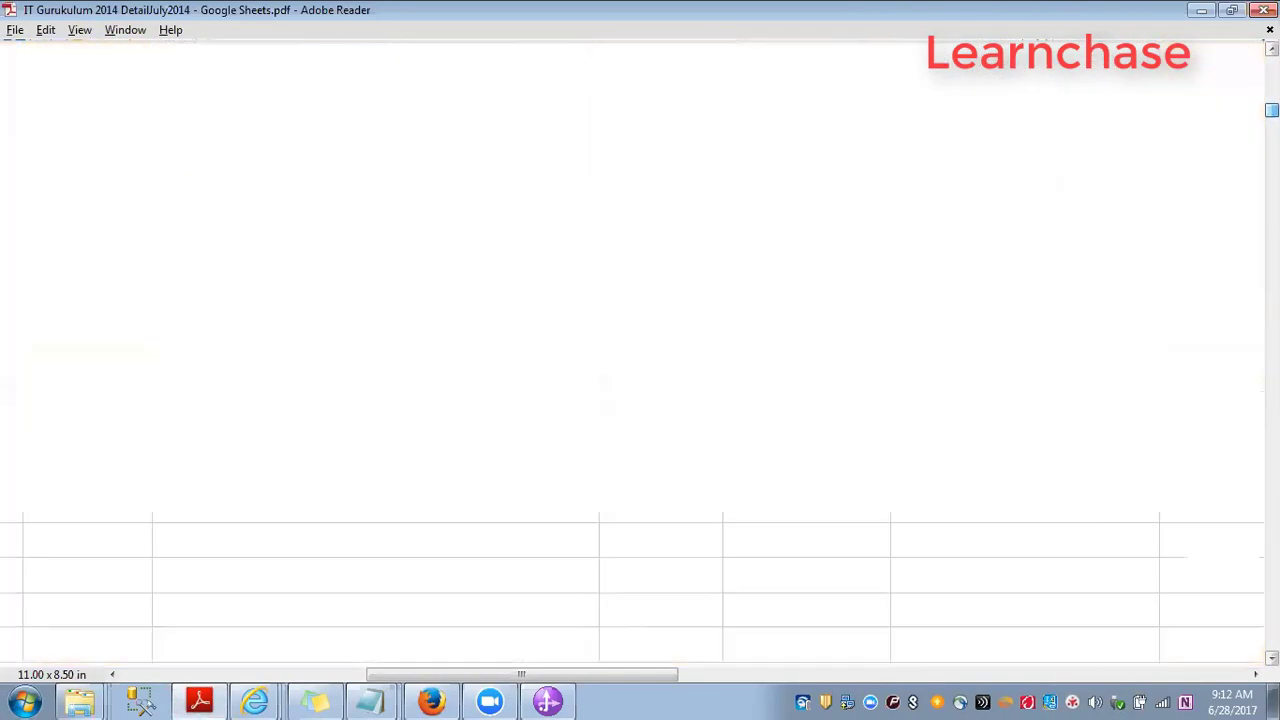
scroll(640, 353, "up", 10)
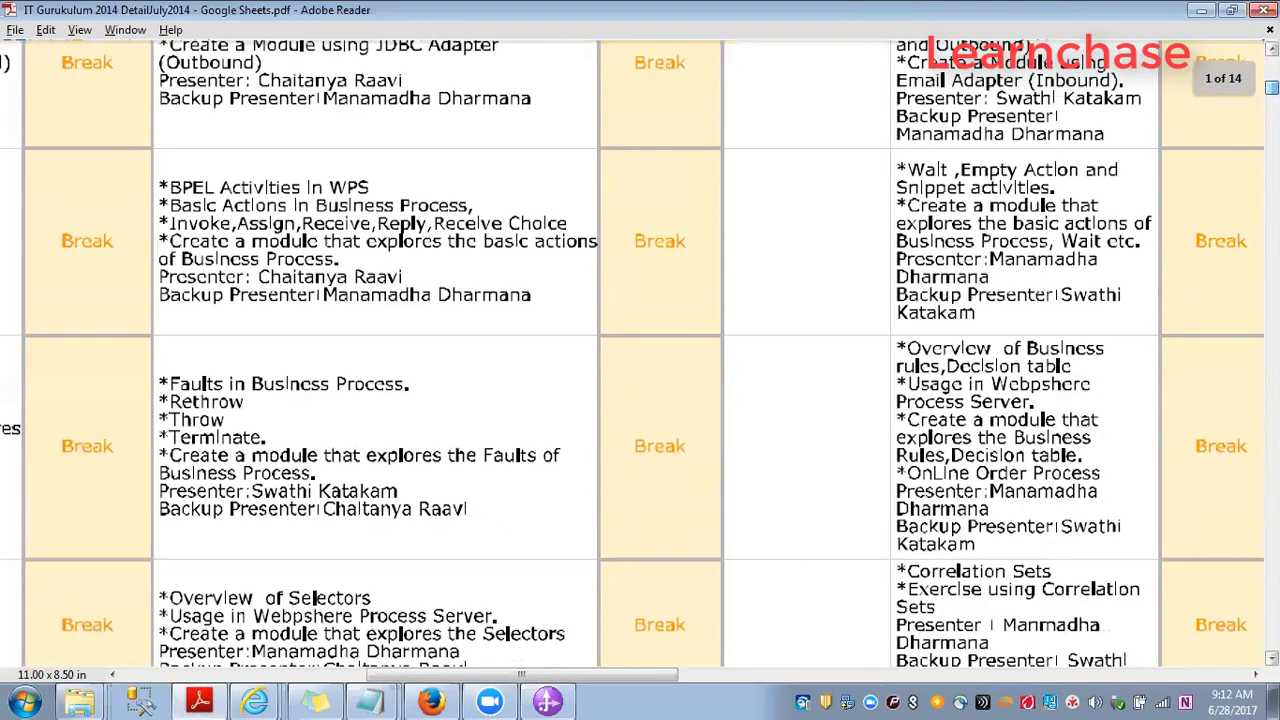
scroll(640, 355, "down", 5)
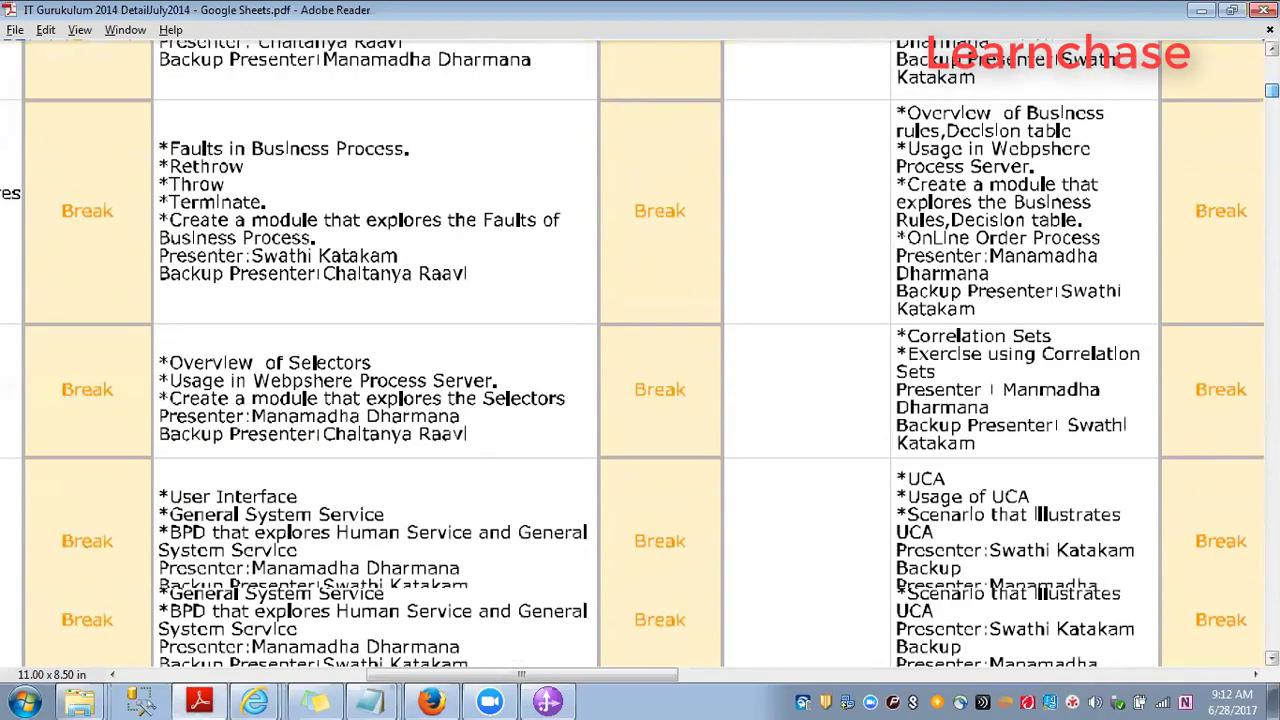
scroll(640, 355, "down", 2)
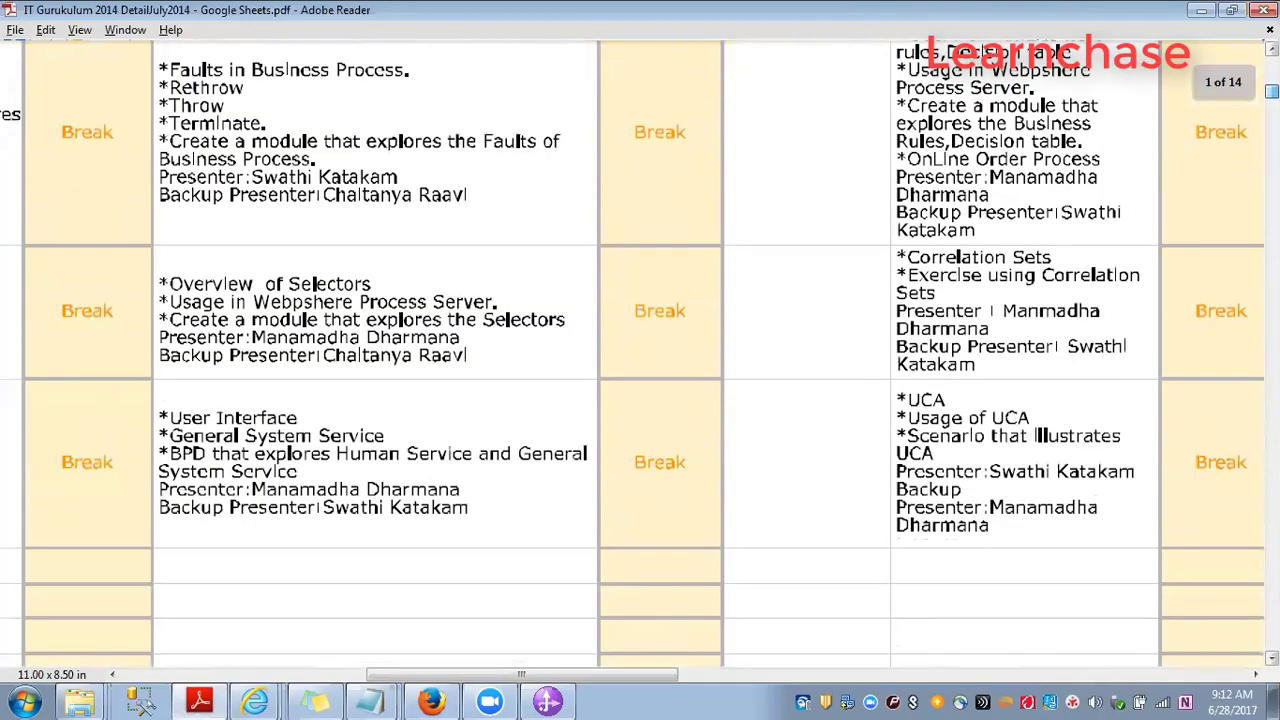
scroll(640, 355, "up", 7)
Switch to WebSphere Integration Developer, check the list of open editors, and open the EligibilityPreProcess module's assembly diagram
key("alt+Tab")
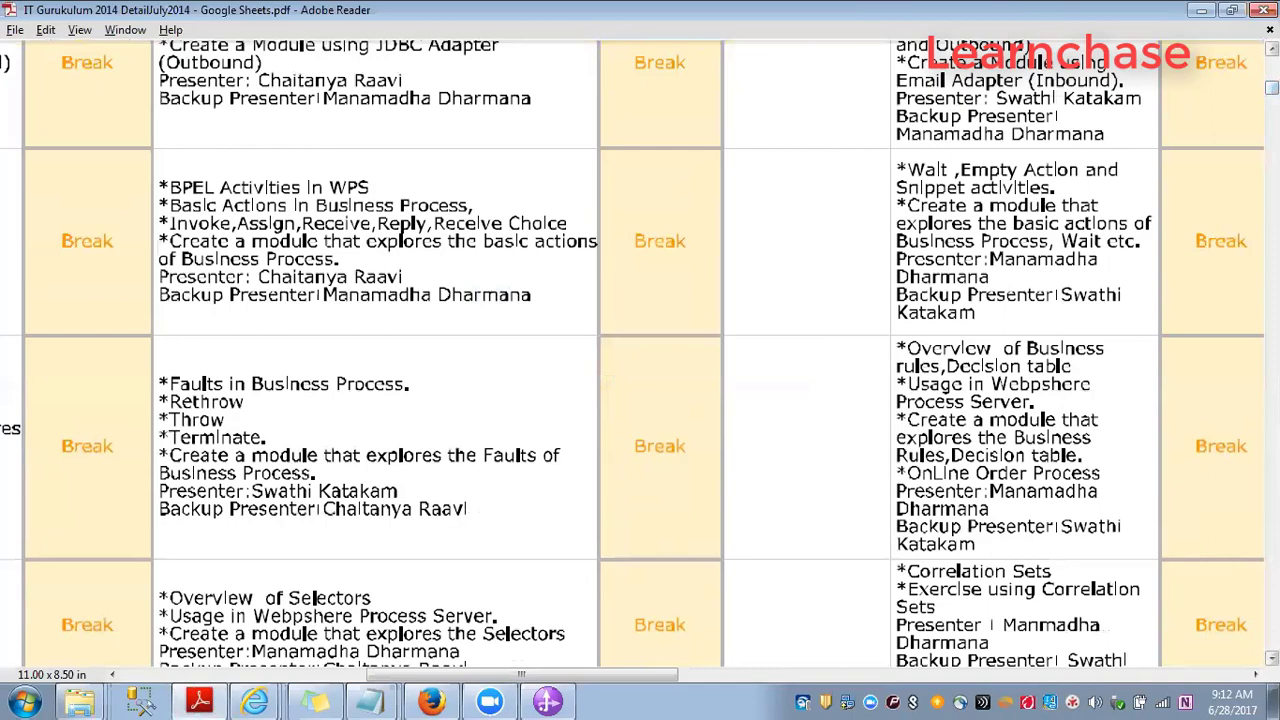
key("alt+Tab")
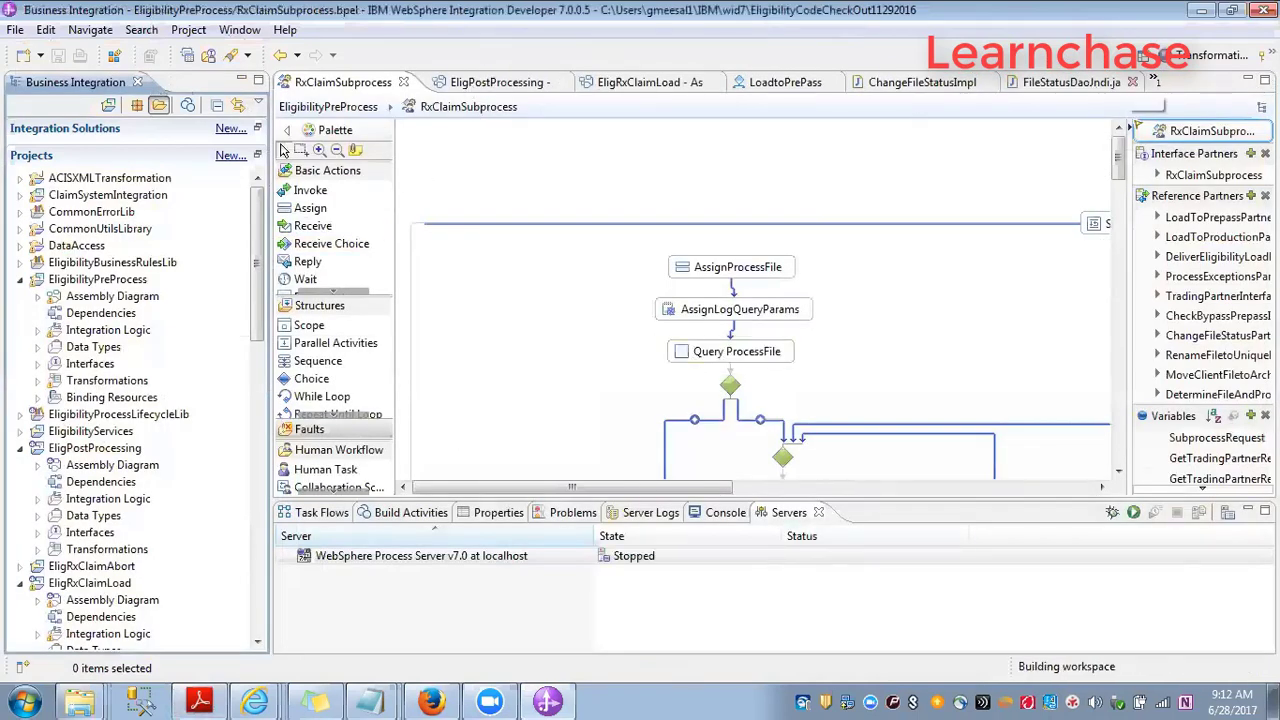
left_click(1155, 81)
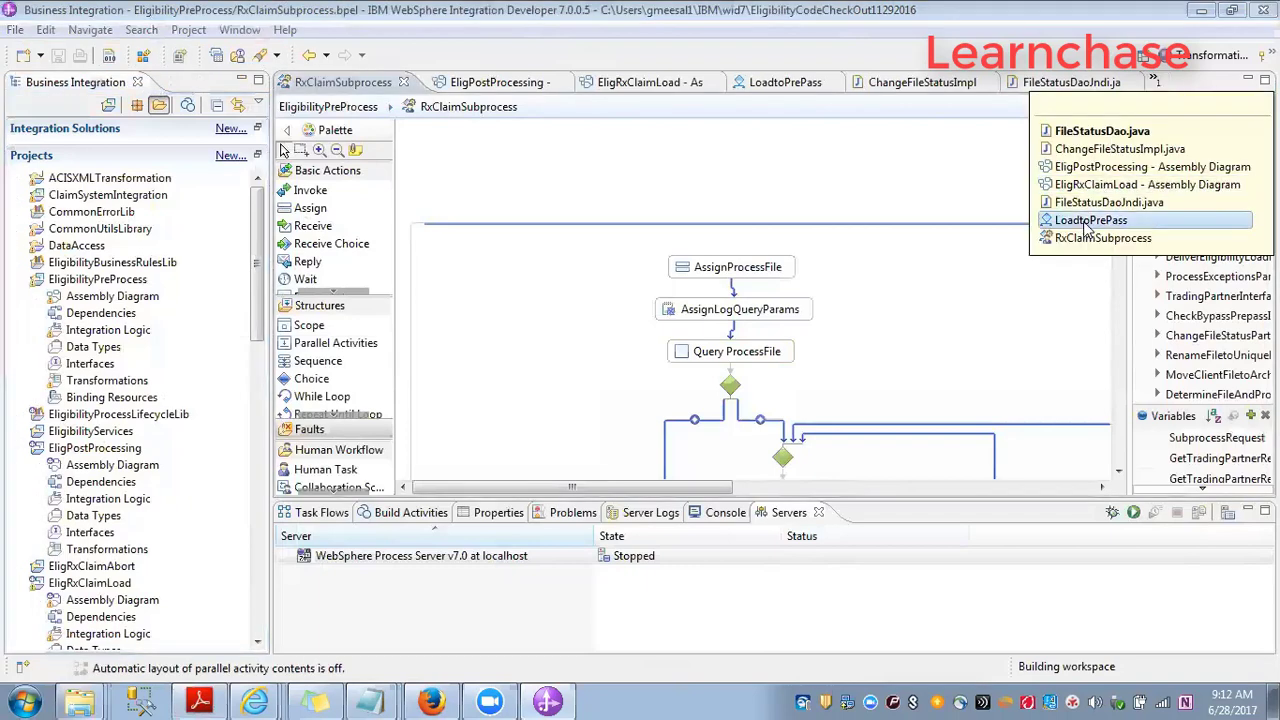
left_click(113, 297)
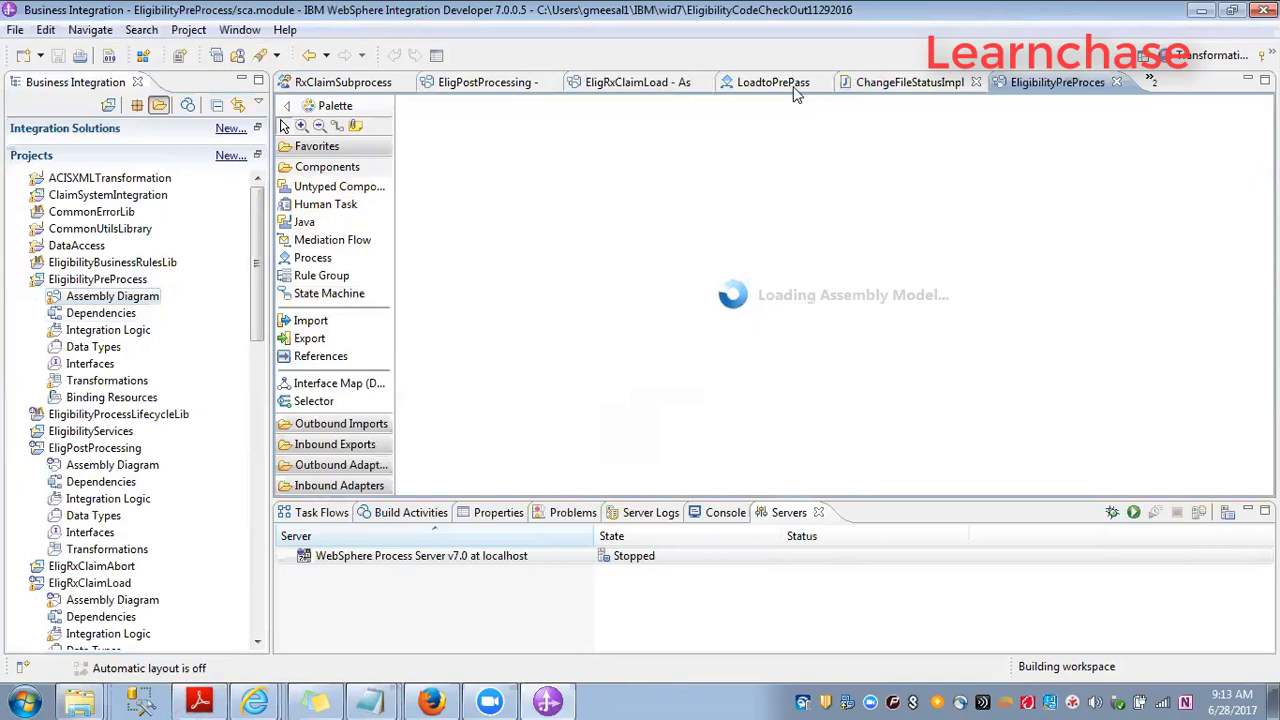
Show the LoadtoPrePass process in its editor and expand the palette's Structures category
key("ctrl+Page_Up")
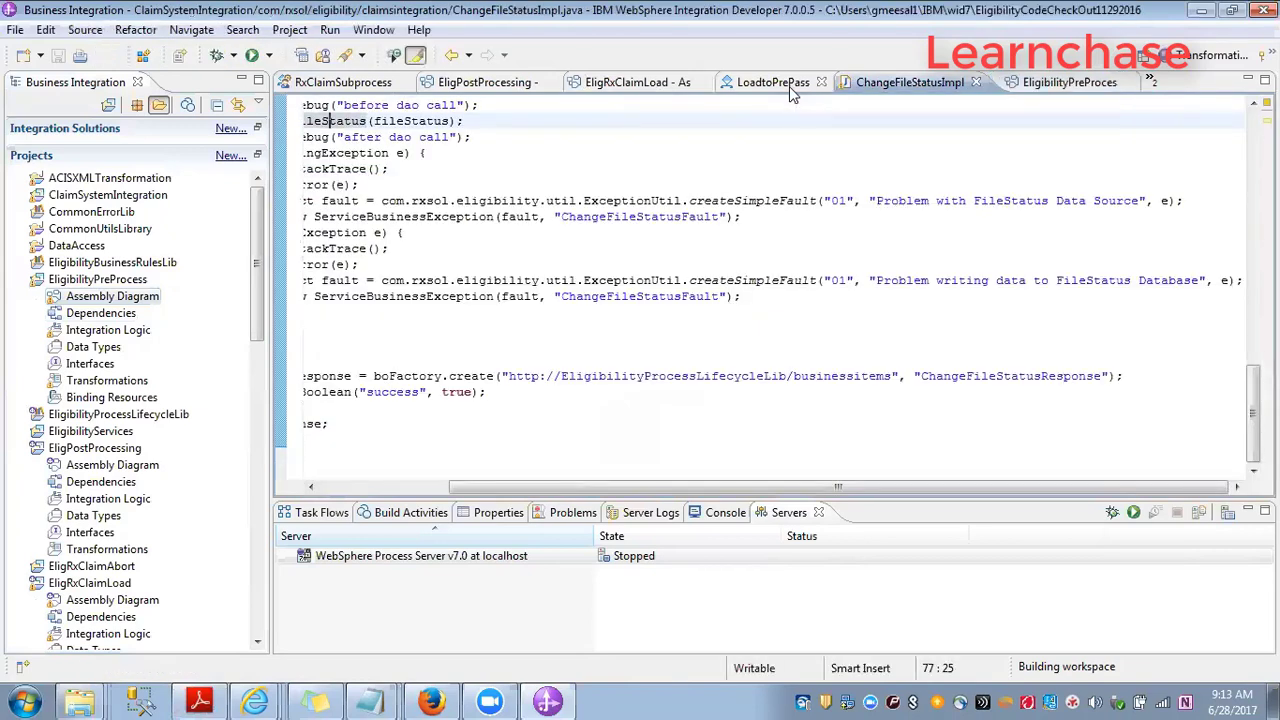
left_click(789, 86)
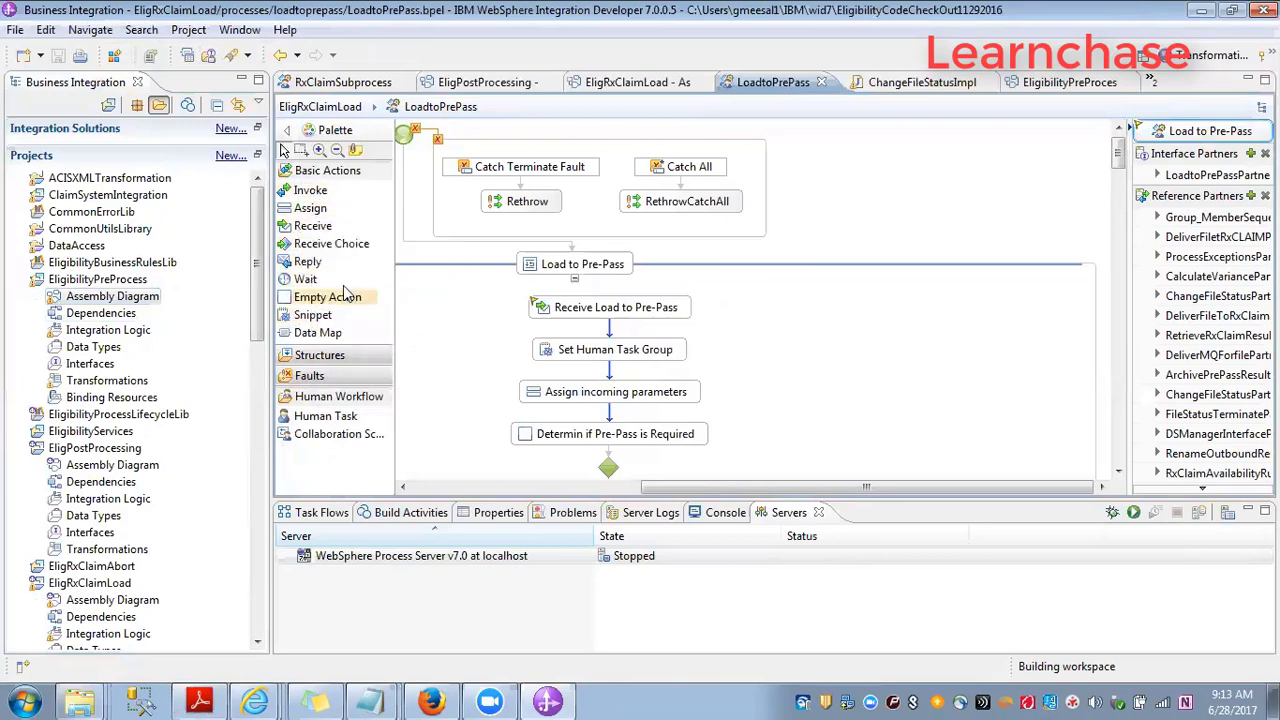
left_click(320, 356)
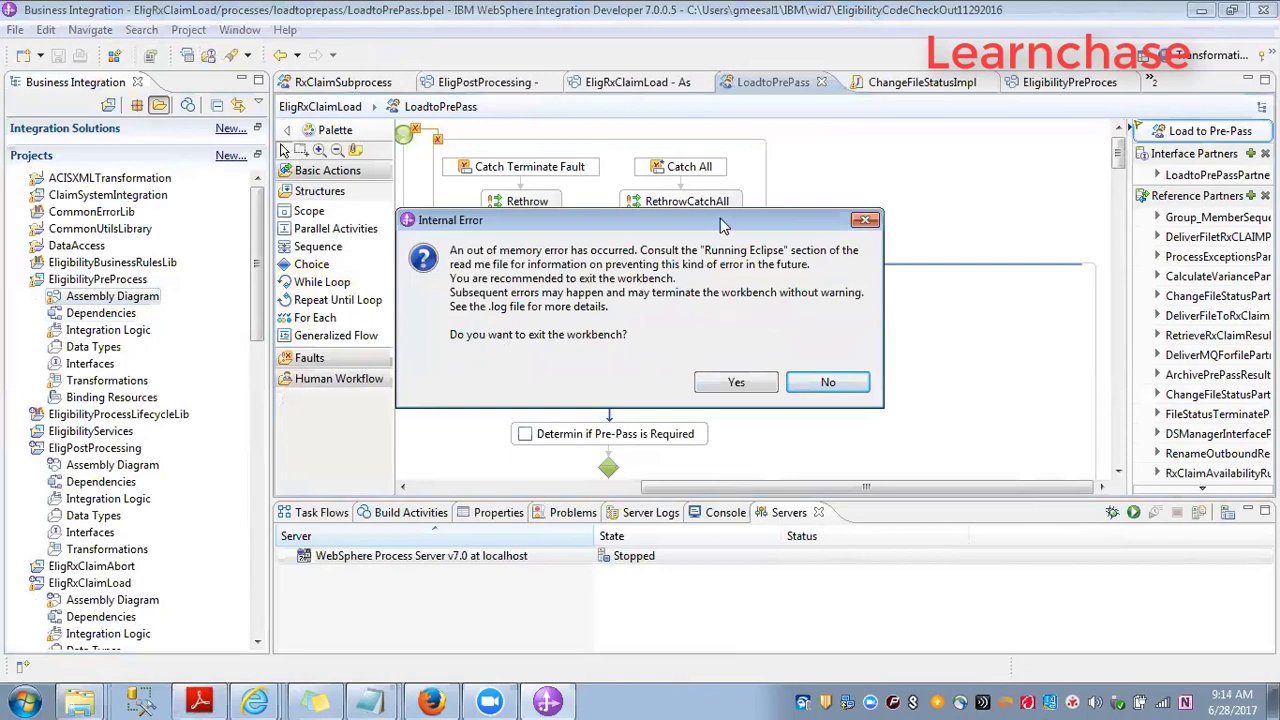
Return to the course schedule PDF in Adobe Reader and look over the adapter, binding and relationship sessions
left_click_drag(724, 225, 589, 688)
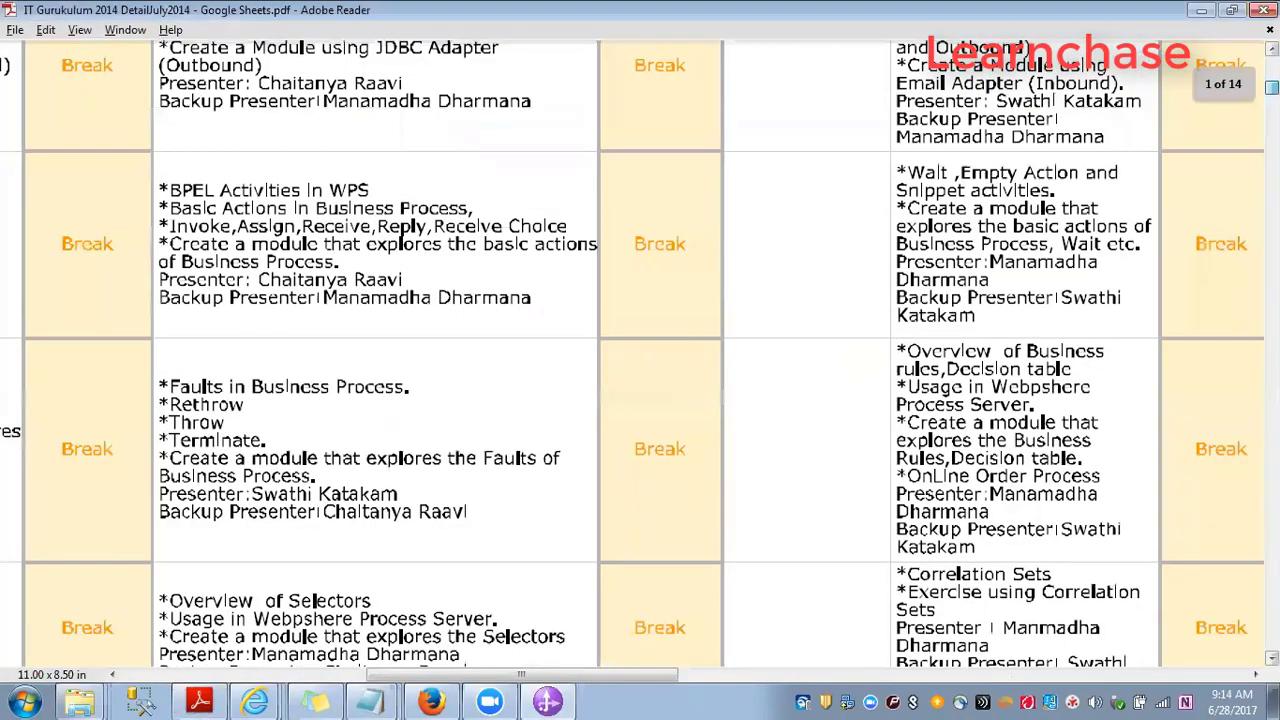
scroll(640, 355, "up", 15)
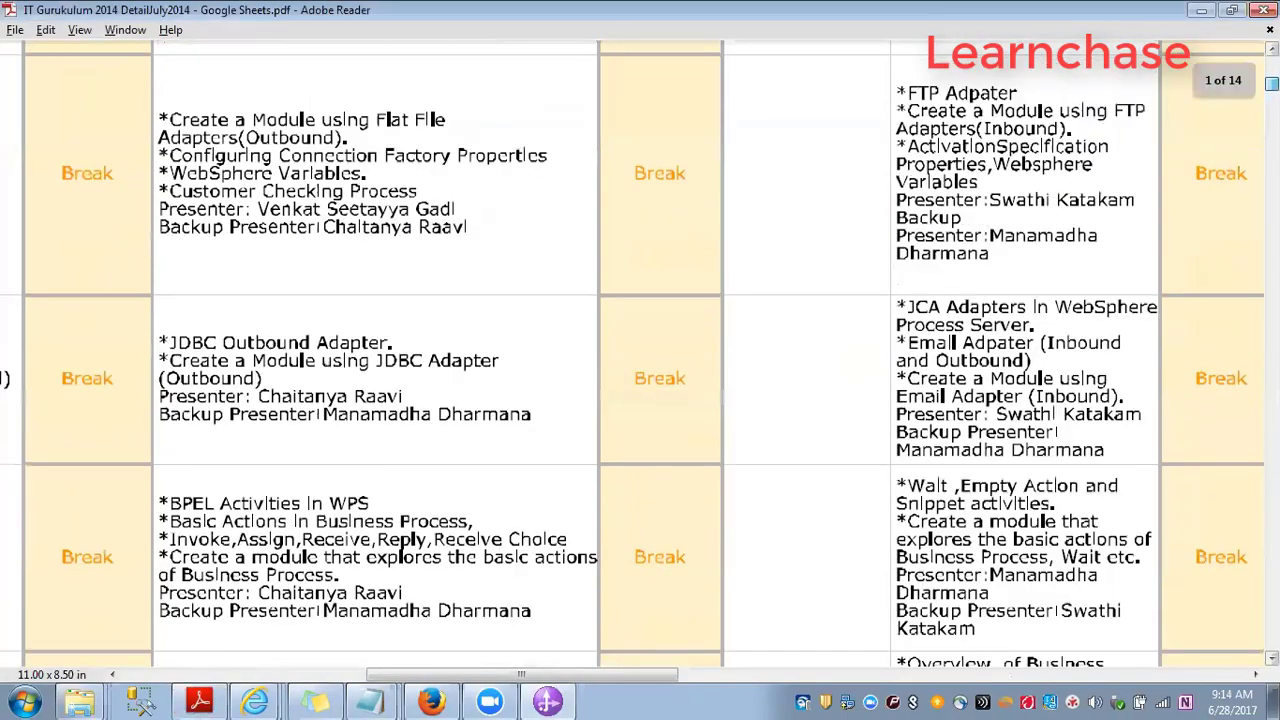
scroll(640, 355, "up", 2)
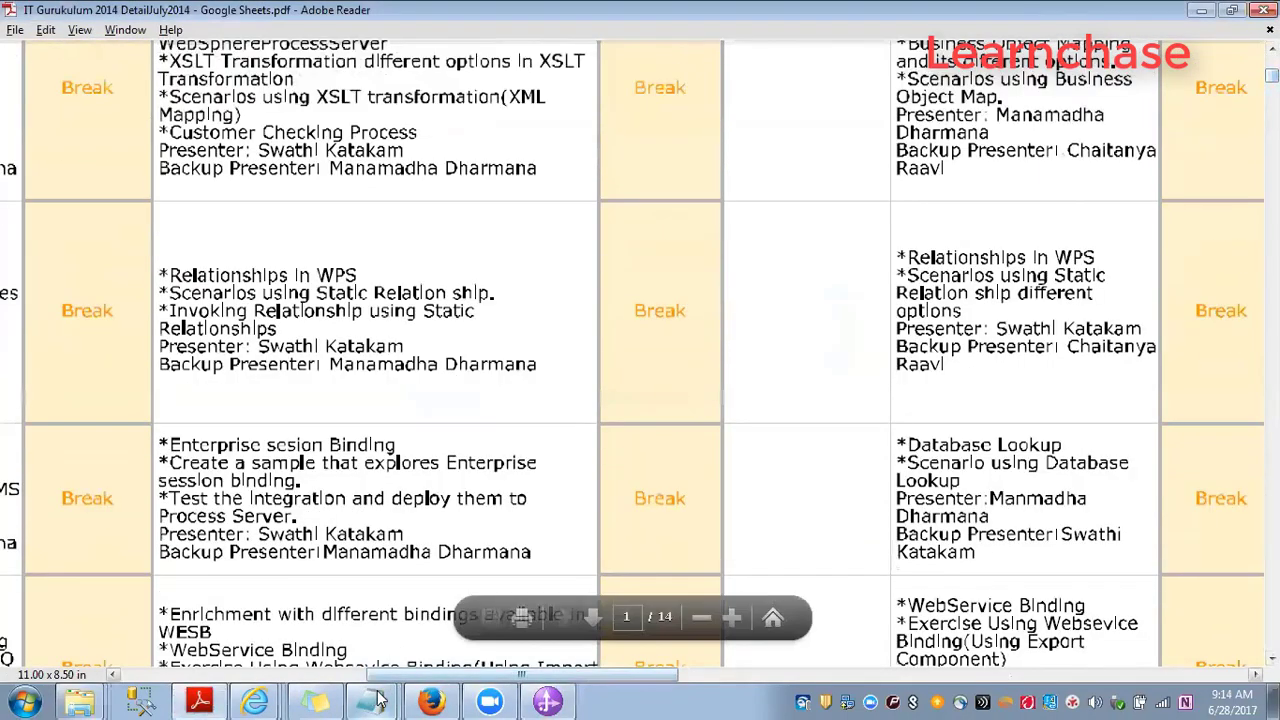
Switch to the eclipse configuration file in Notepad, then bring up a blank Notepad document
mouse_move(365, 690)
left_click(366, 659)
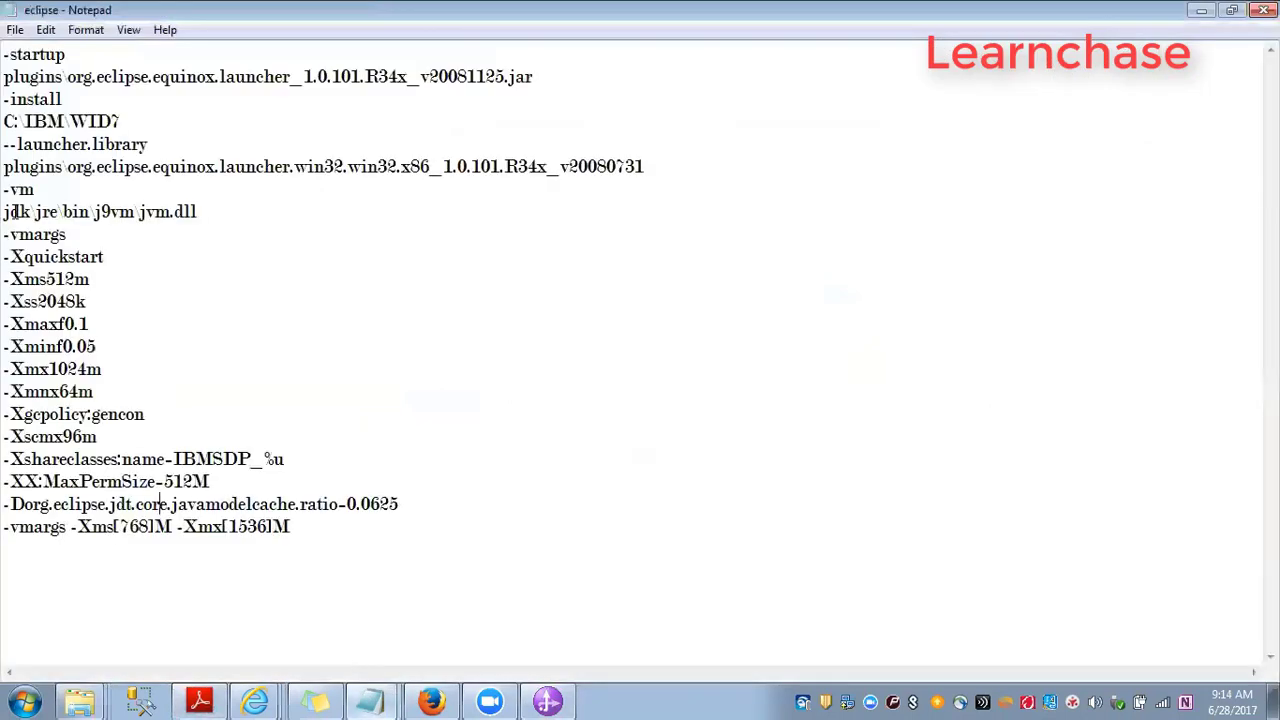
left_click(8, 700)
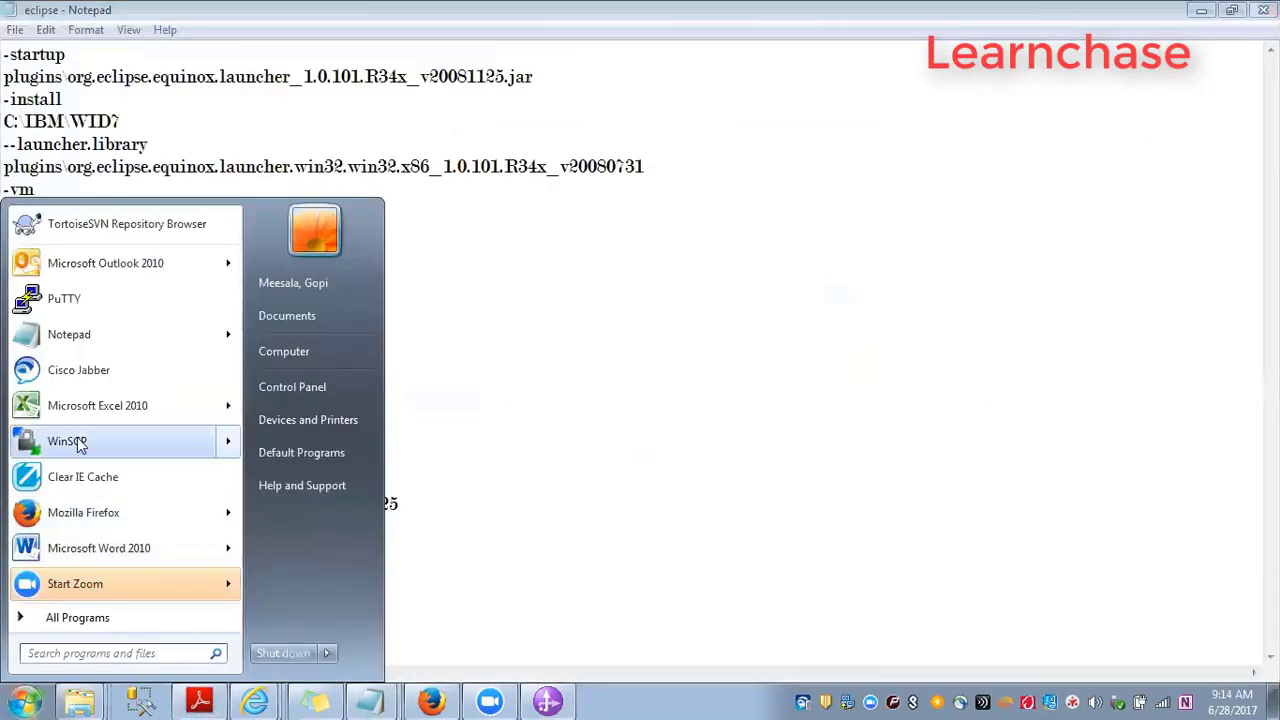
left_click(621, 231)
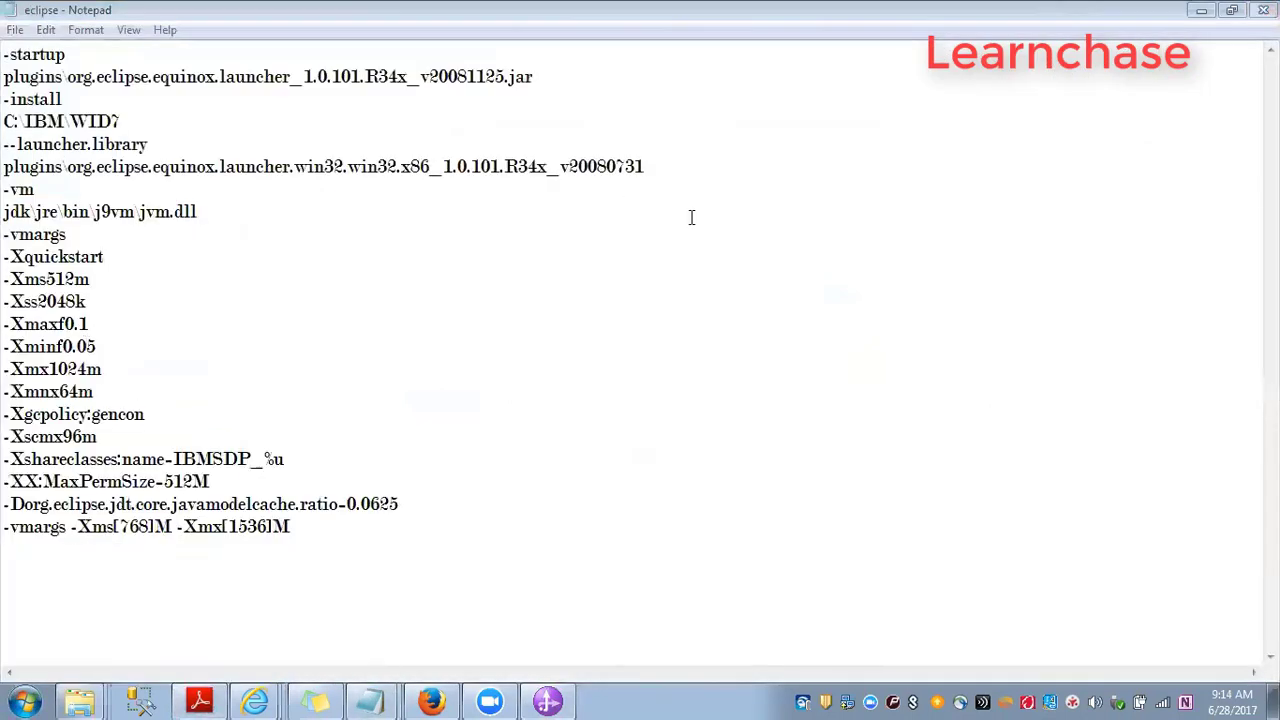
double_click(733, 449)
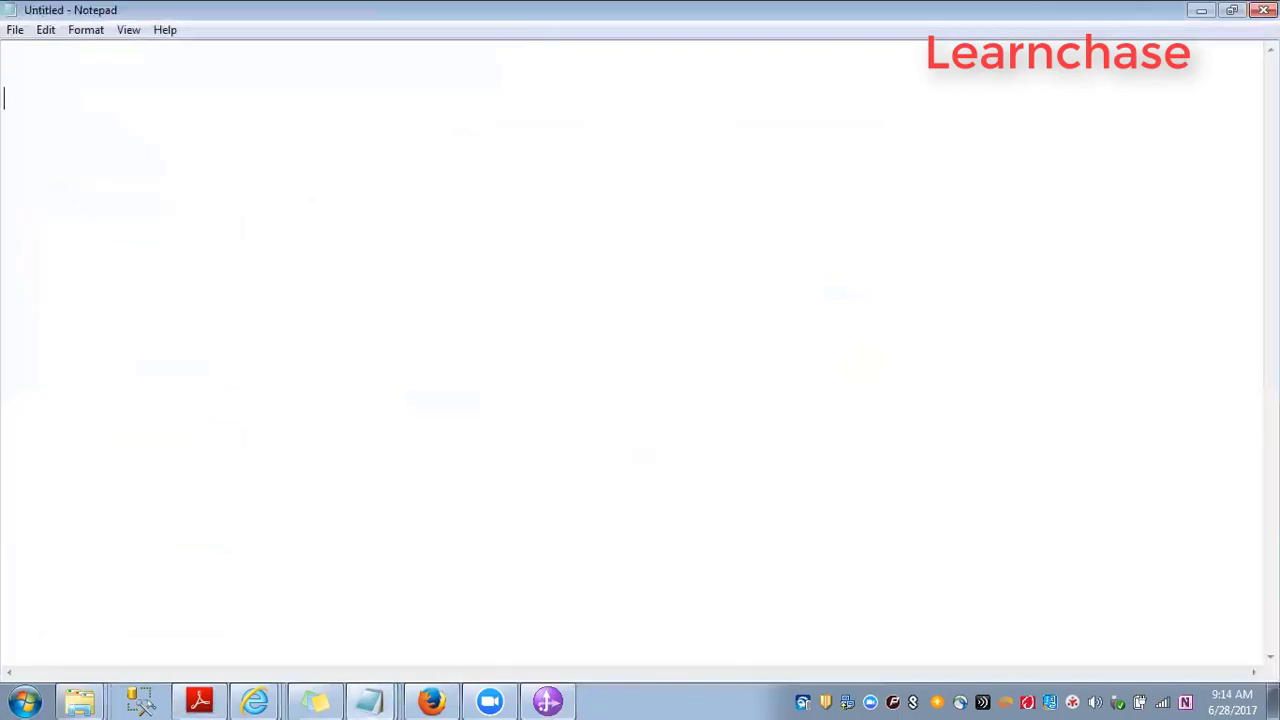
Start the topic list with the line "Collberation Scopes", followed by a line reading "Adapter EIS -"
type("Collberation Scopes")
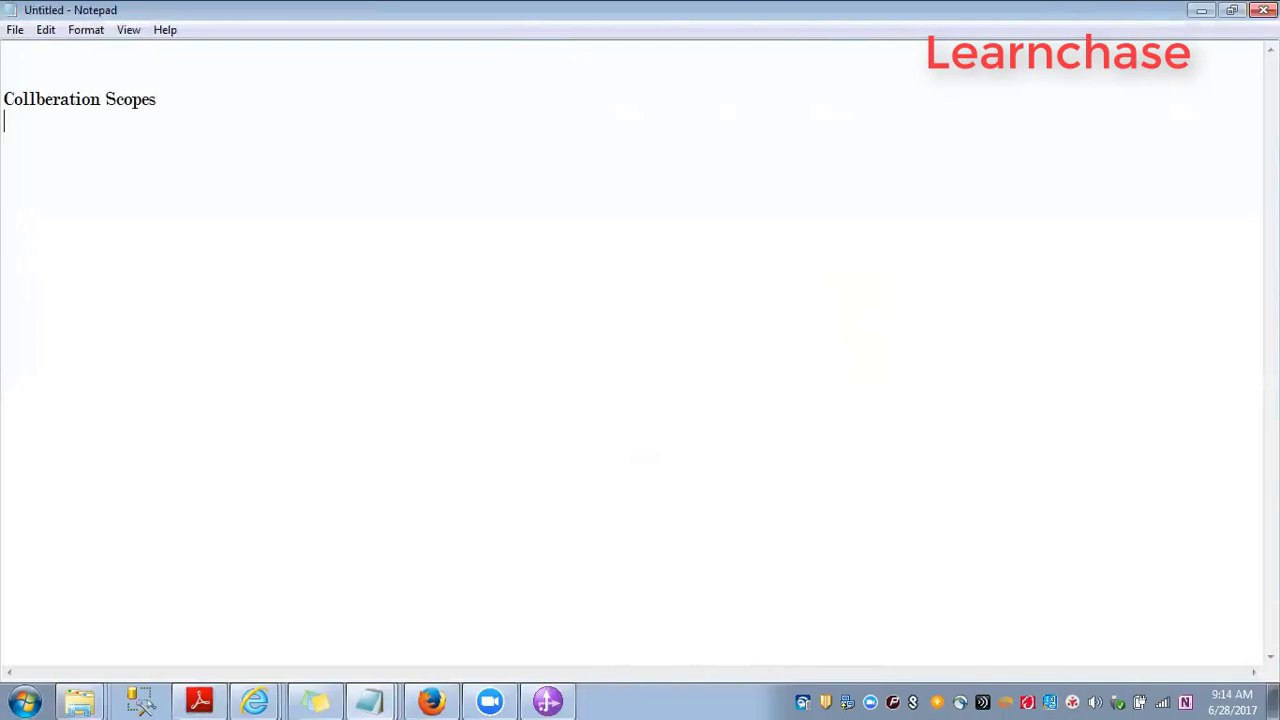
key("Return")
type("Adapter EIS")
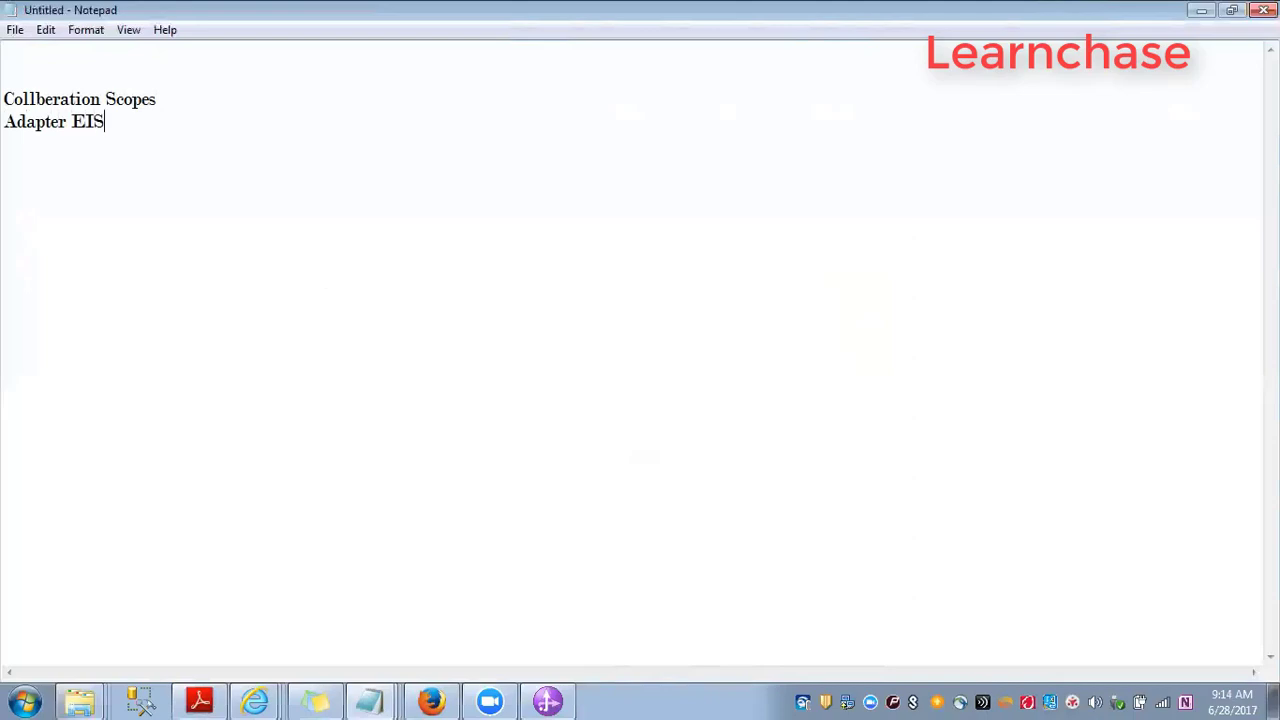
type("  -")
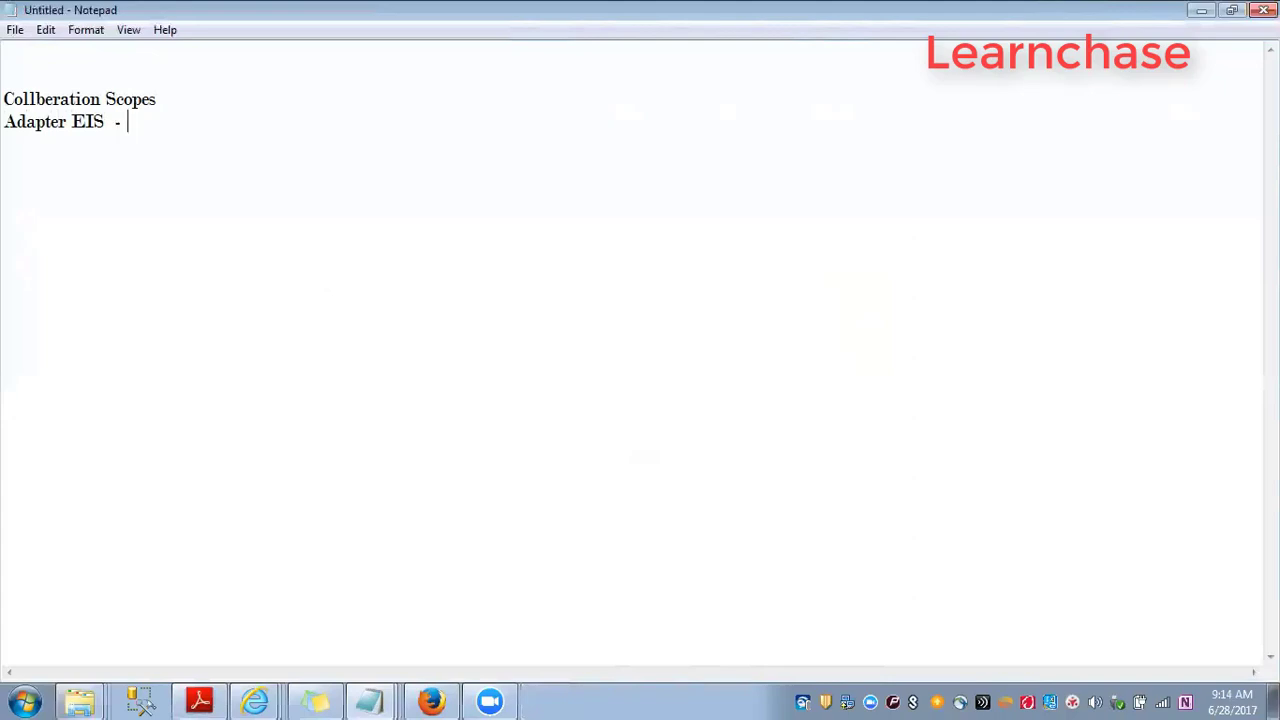
Add a line below the adapter entry reading "Bindings : SCA, HTPP, JMS, MQ BINGING"
key("Return")
key("BackSpace")
key("Return")
type("Bindings : SCA")
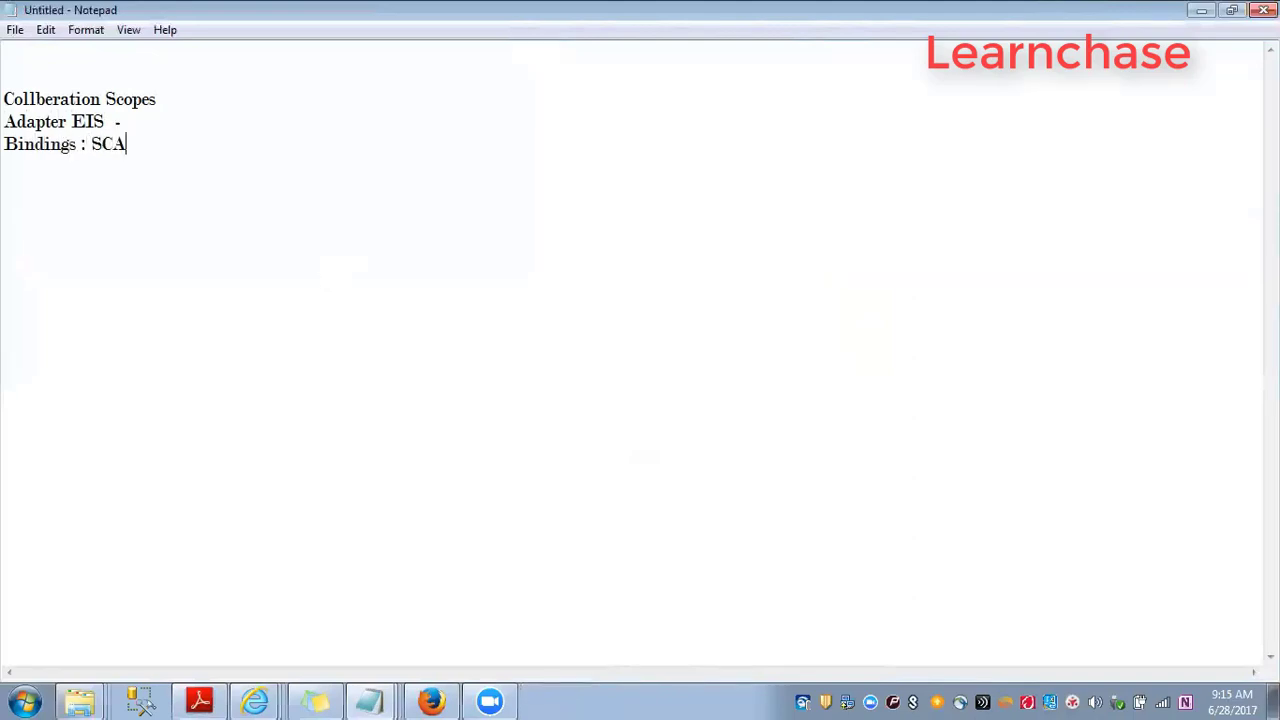
type(", HTPP, JMS")
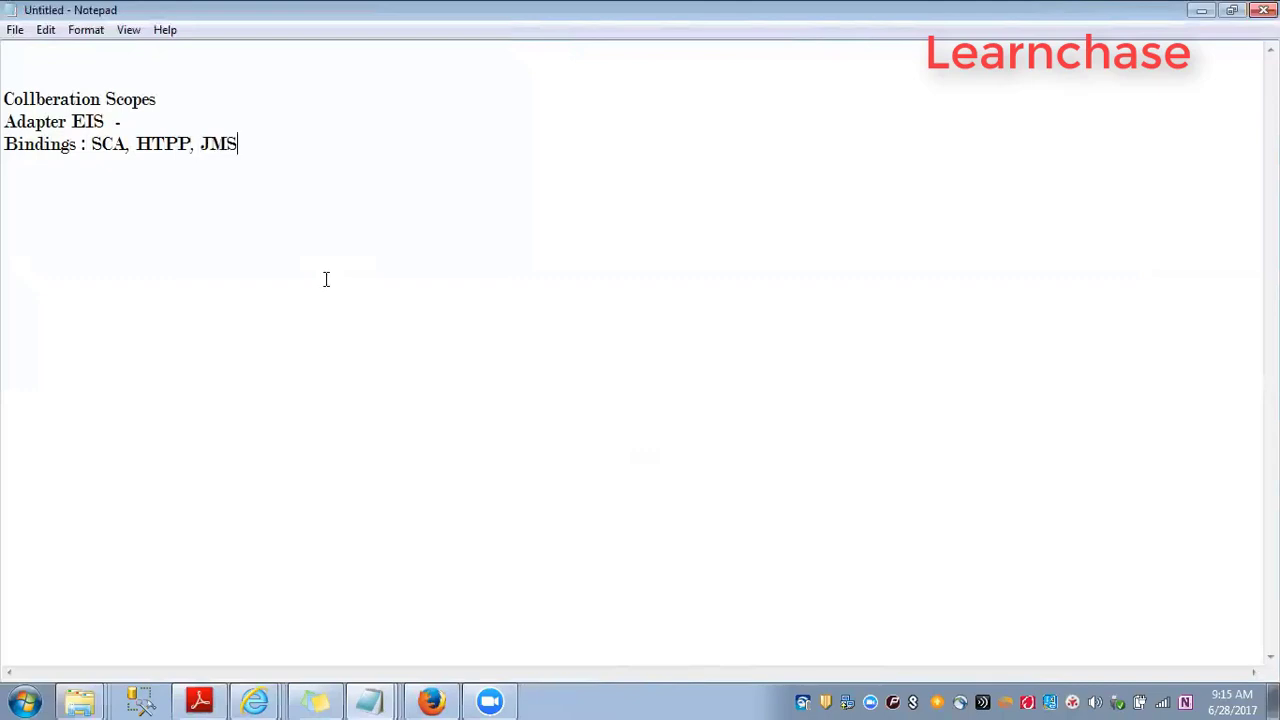
type(", MQ BINGINGD")
key("BackSpace")
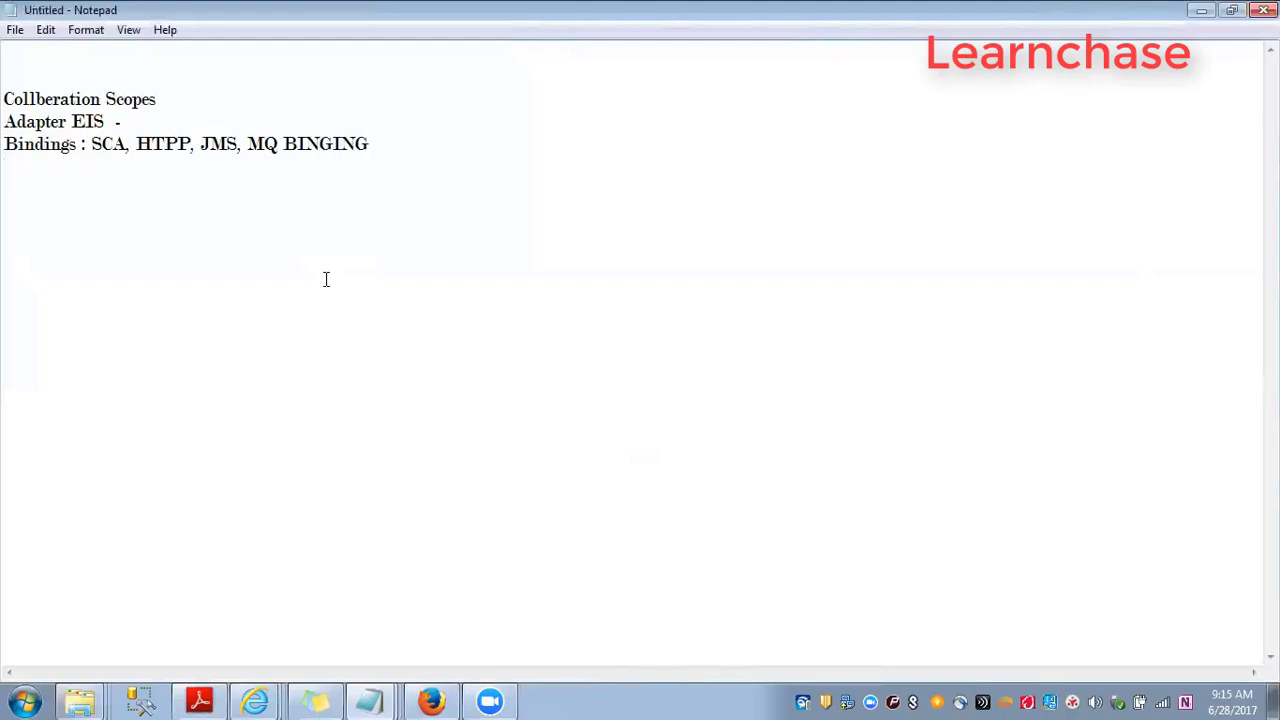
Add the line "WPS Activities : basic advanced" below the bindings, followed by a "HumanTasks" line
type("WPS Activi")
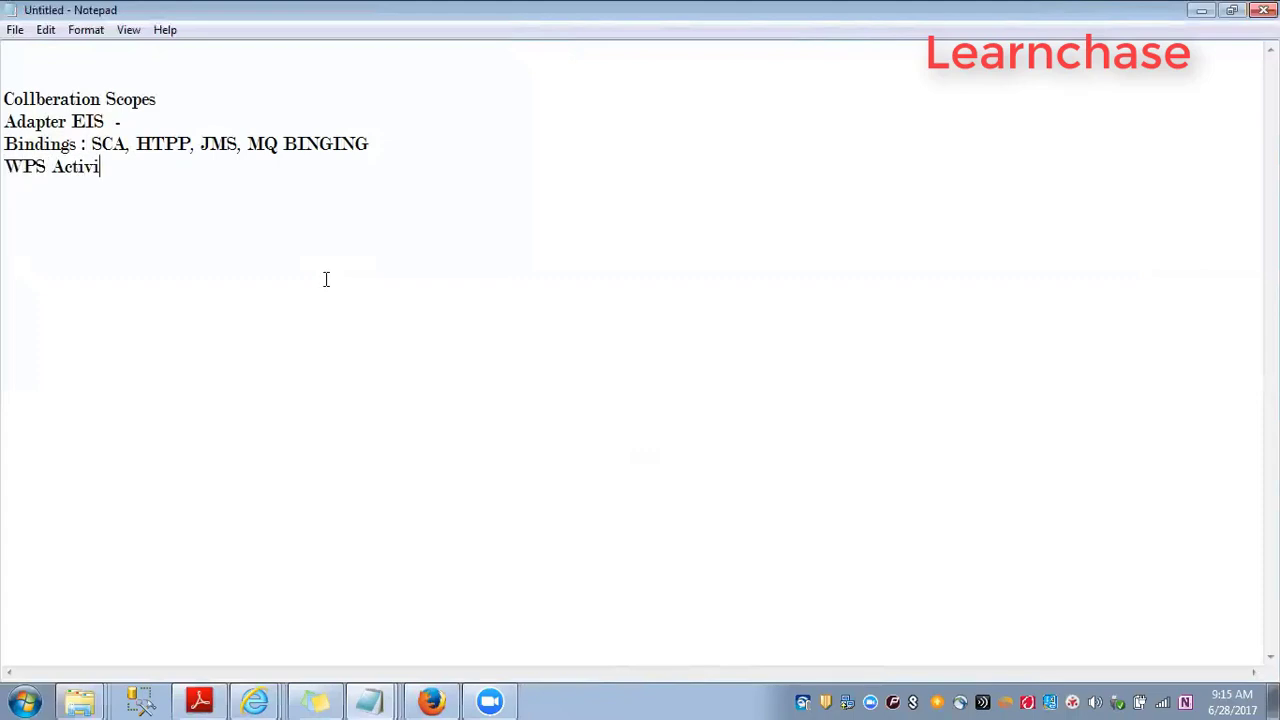
type("ties : basic adva")
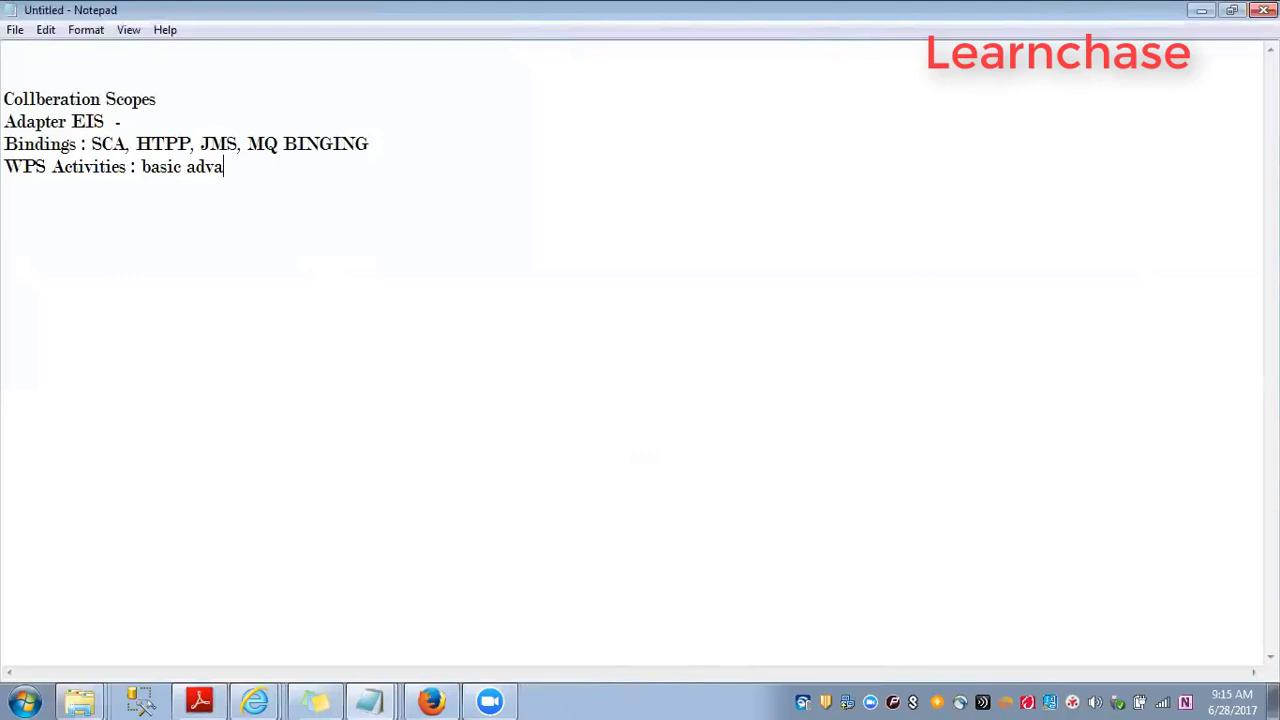
type("nced")
key("Return")
type("HumanTasks :")
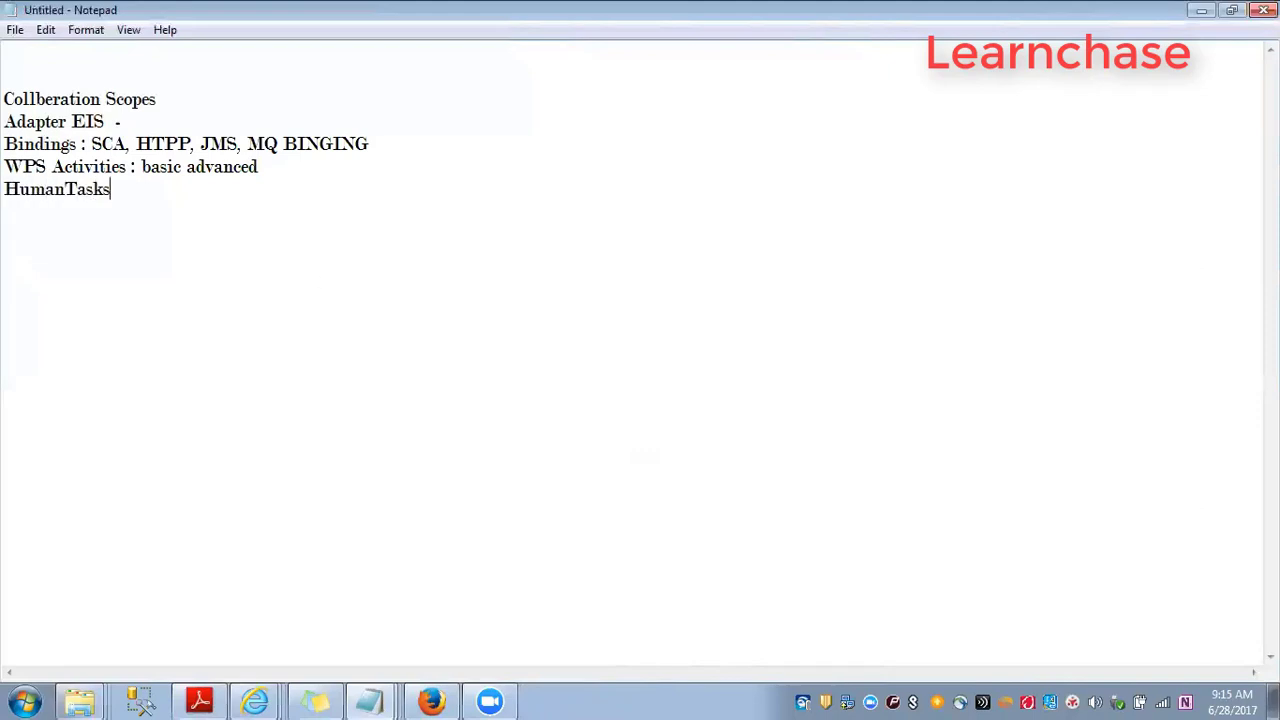